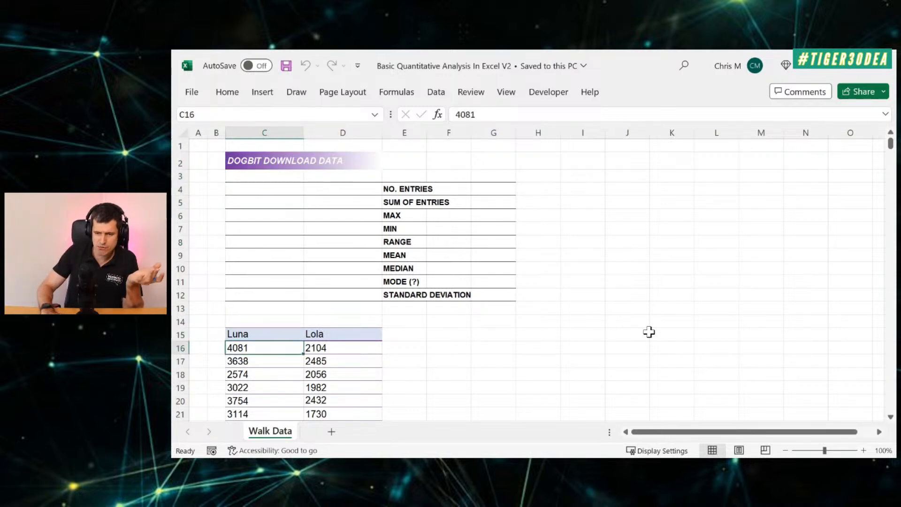
# Look through the Luna and Lola walk data columns, scrolling well down the list of entries
pyautogui.hotkey('ctrl', 'a')
pyautogui.press('Down')
pyautogui.press('Up')
pyautogui.press('Right')
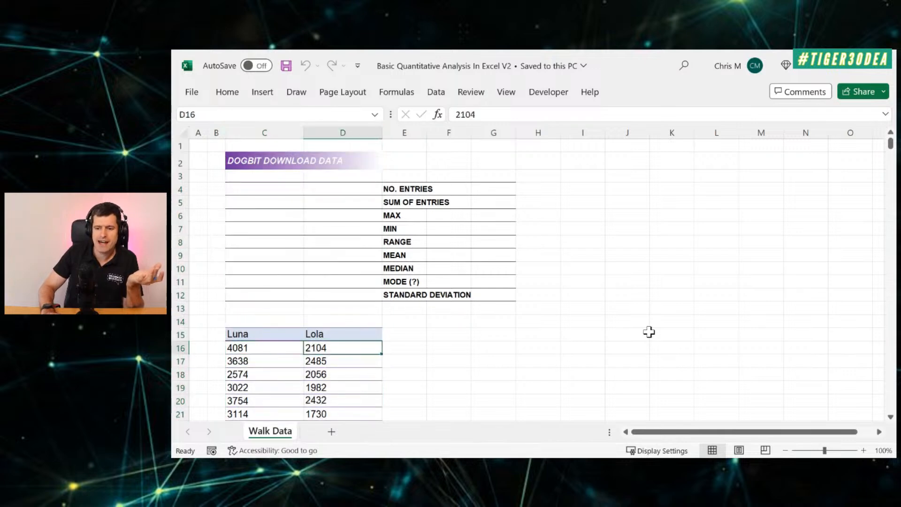
pyautogui.scroll(-3, 649, 298)
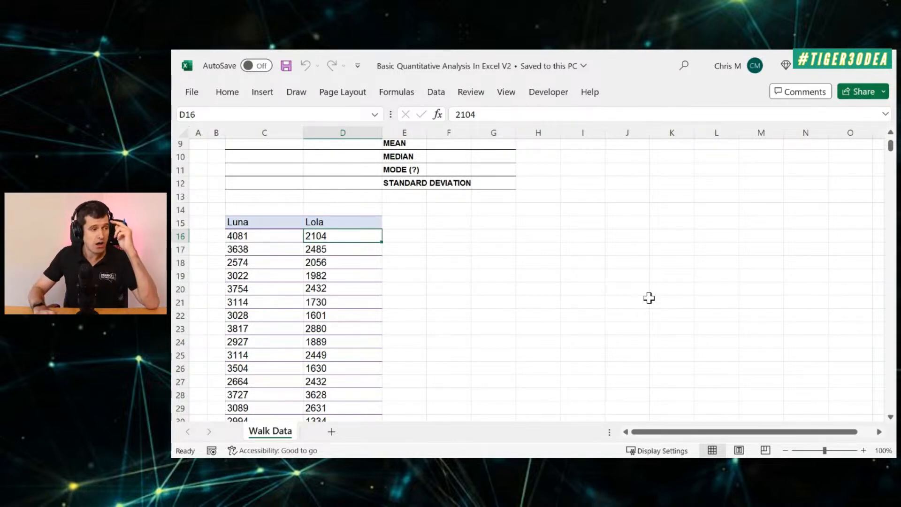
pyautogui.press('Left')
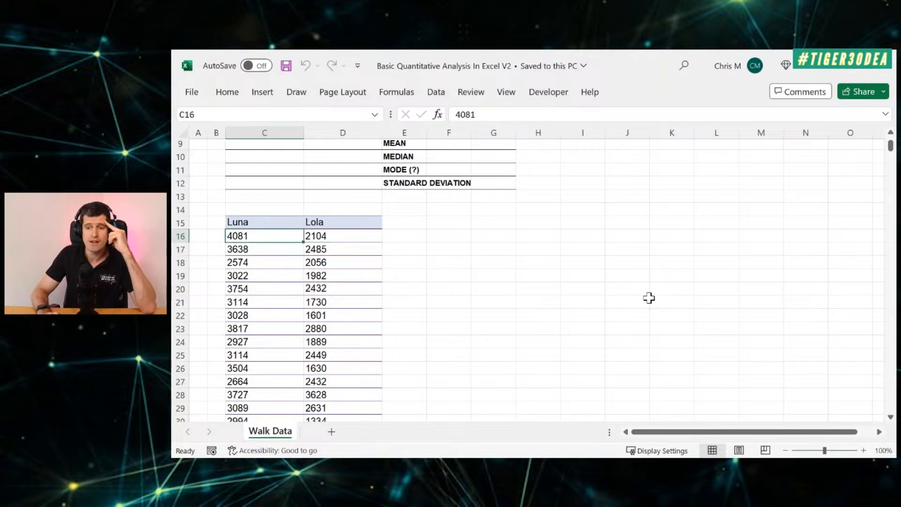
pyautogui.press('Down')
pyautogui.press('Down')
pyautogui.press('Down')
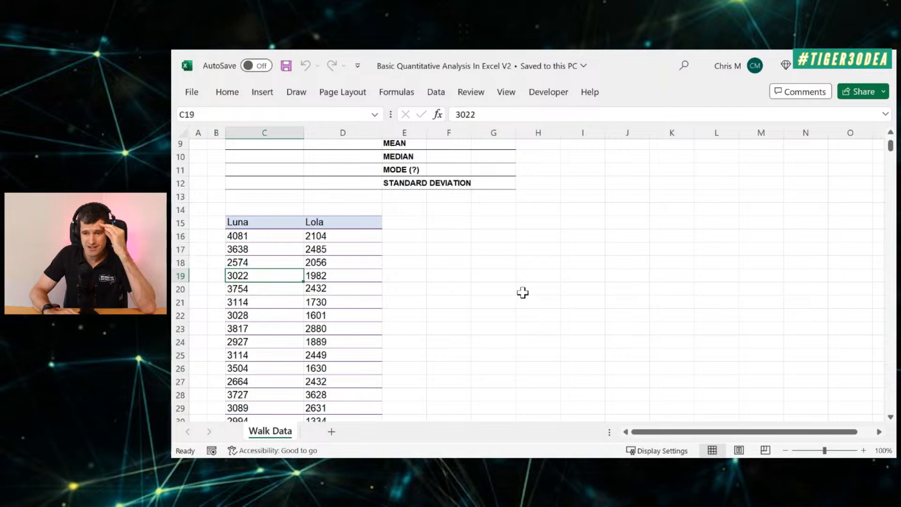
pyautogui.scroll(-1, 522, 292)
pyautogui.scroll(-4, 521, 292)
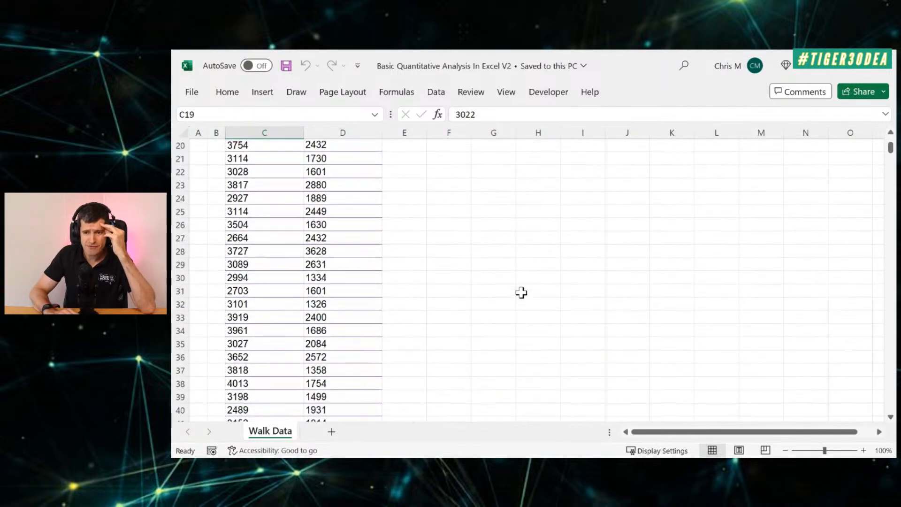
pyautogui.scroll(-6, 522, 293)
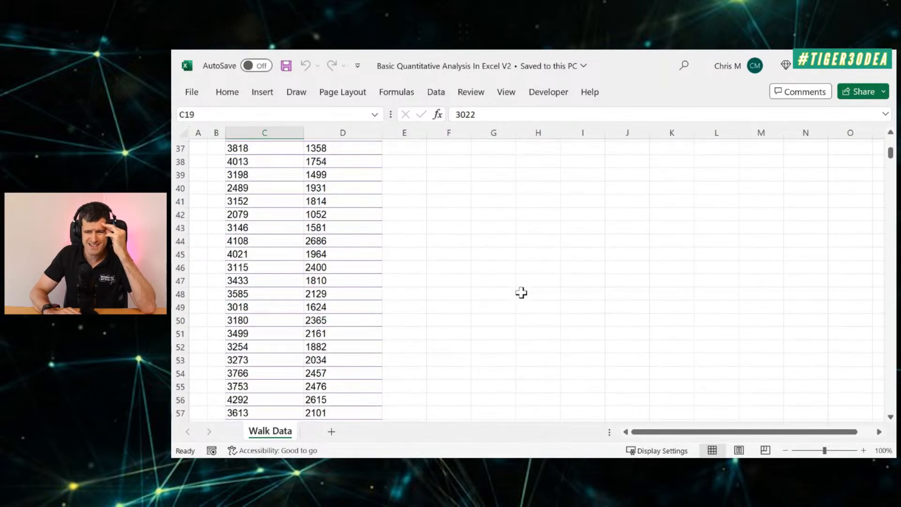
pyautogui.scroll(-7, 522, 293)
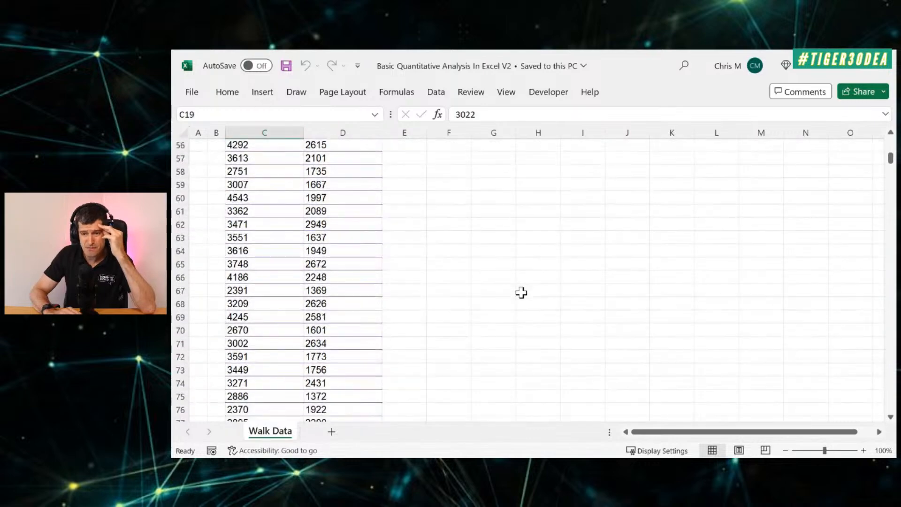
pyautogui.scroll(-20, 521, 292)
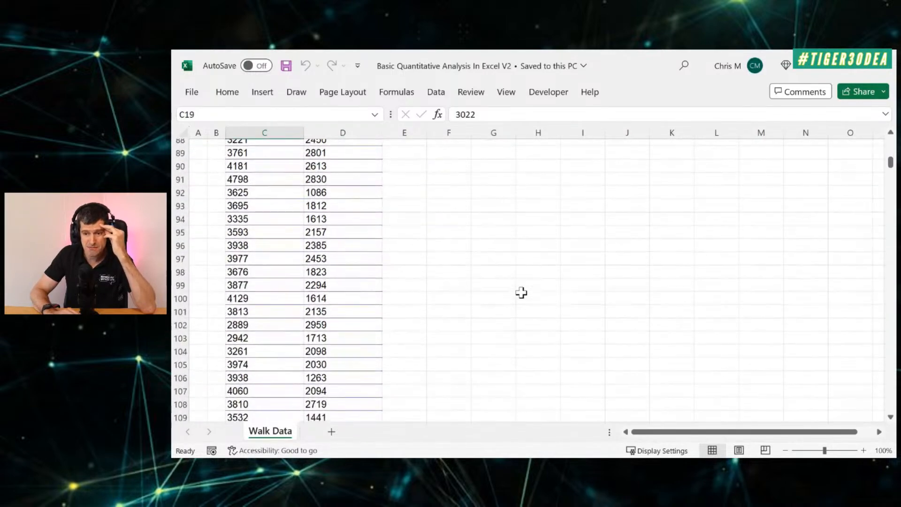
pyautogui.scroll(-20, 521, 293)
pyautogui.click(288, 328)
pyautogui.click(272, 328)
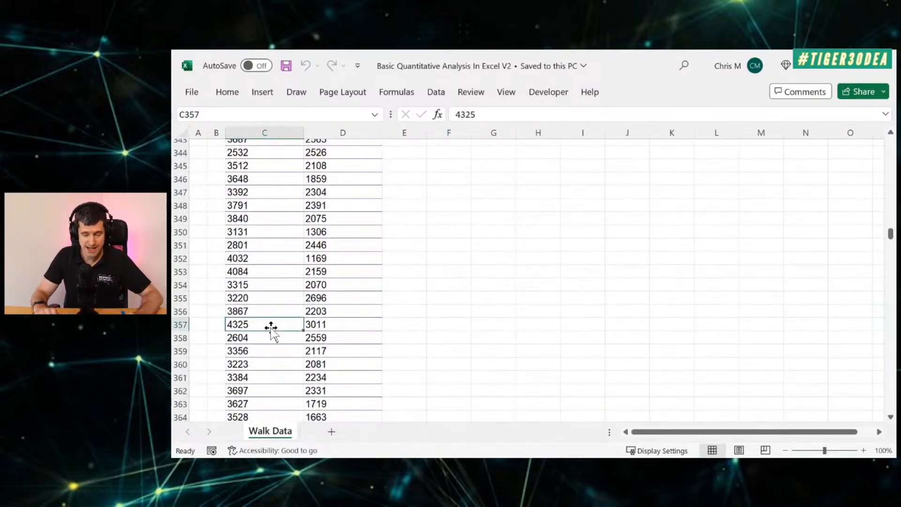
pyautogui.doubleClick(271, 329)
pyautogui.scroll(5, 446, 292)
pyautogui.click(295, 277)
# Start a COUNTA formula in C4 for the number of Luna entries, covering the range C16:C1015
pyautogui.hotkey('ctrl', 'Up')
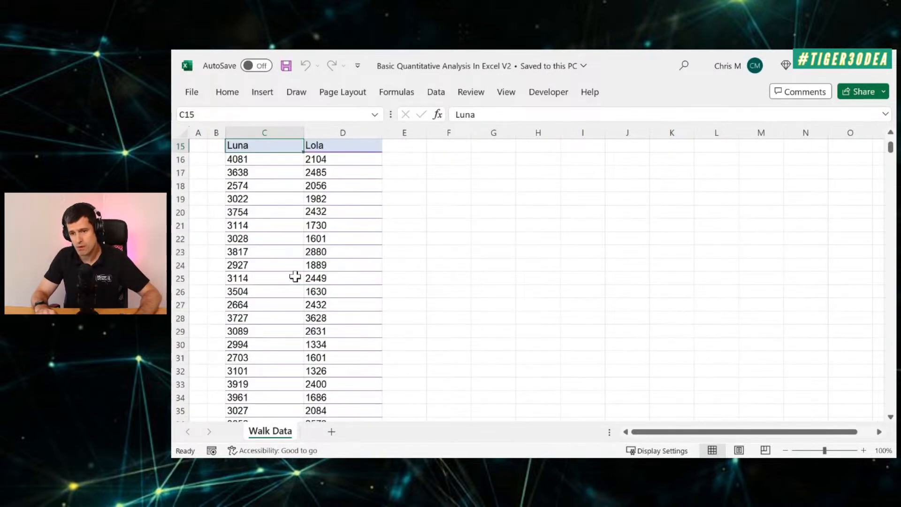
pyautogui.hotkey('ctrl', 'Up')
pyautogui.press('Down')
pyautogui.press('Down')
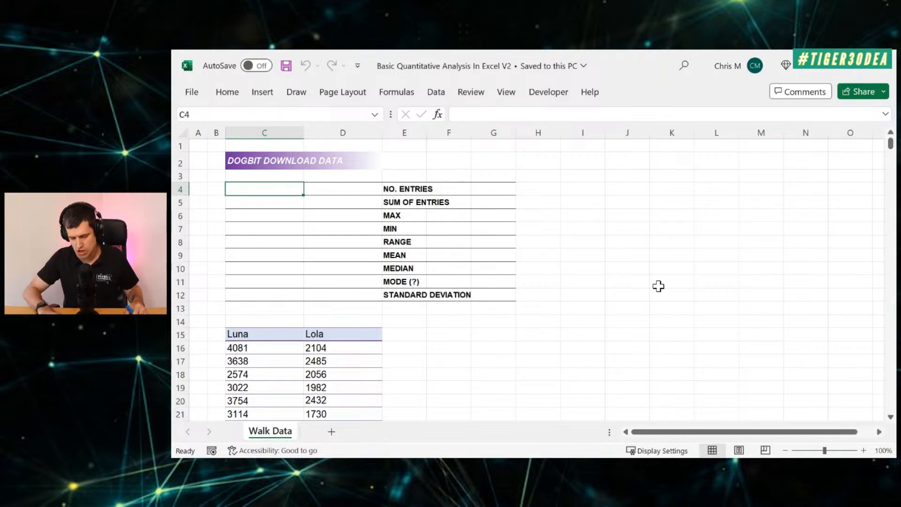
pyautogui.write('=count')
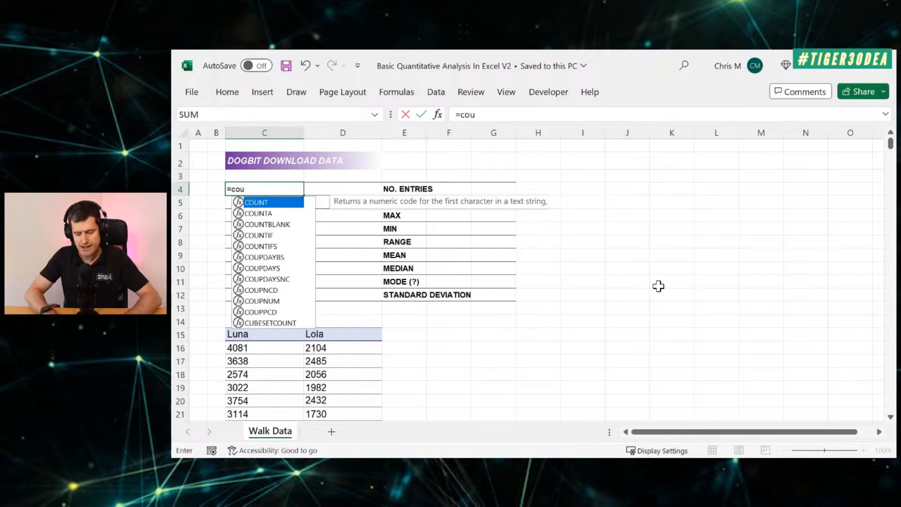
pyautogui.write('a(')
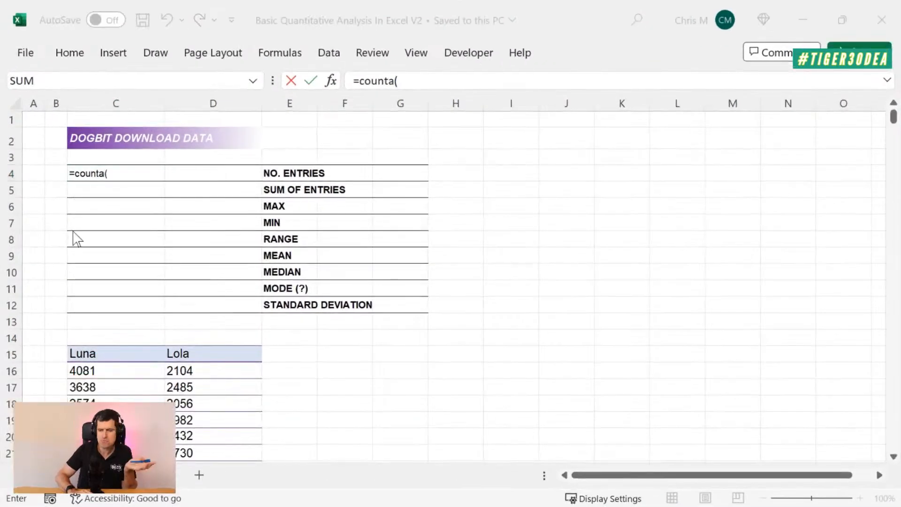
pyautogui.click(127, 172)
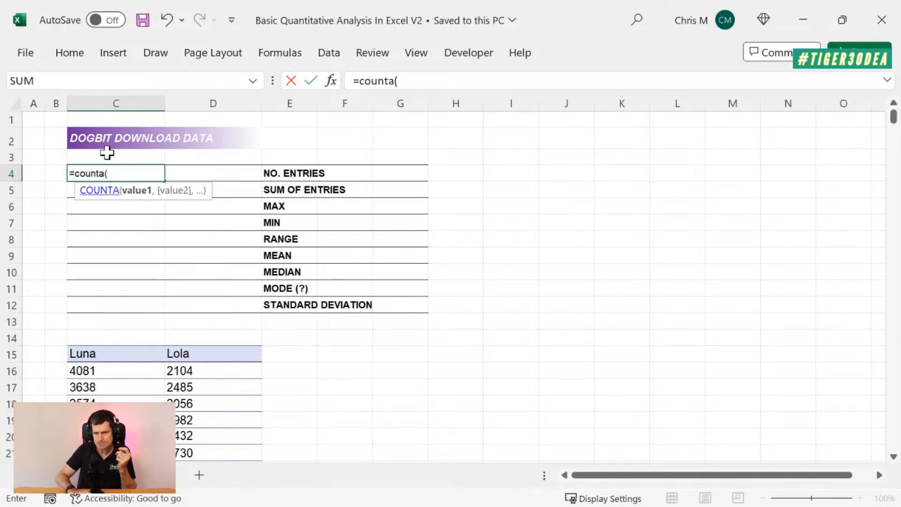
pyautogui.click(126, 372)
pyautogui.hotkey('ctrl', 'shift', 'Down')
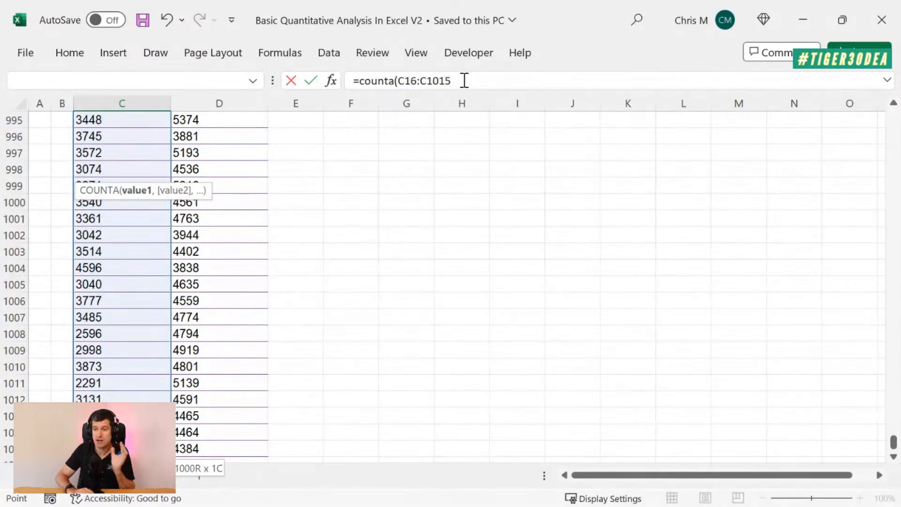
# Lock only the row of the COUNTA formula's starting reference so it reads C$16
pyautogui.click(411, 81)
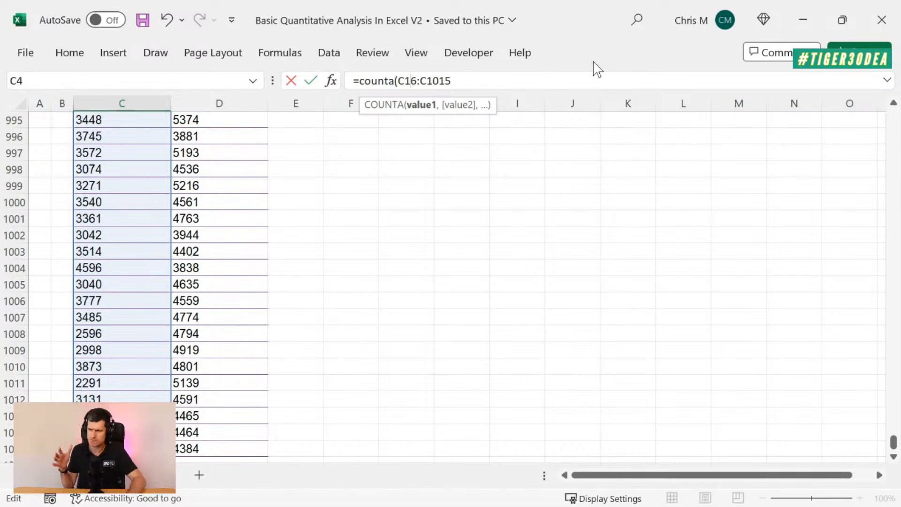
pyautogui.press('F4')
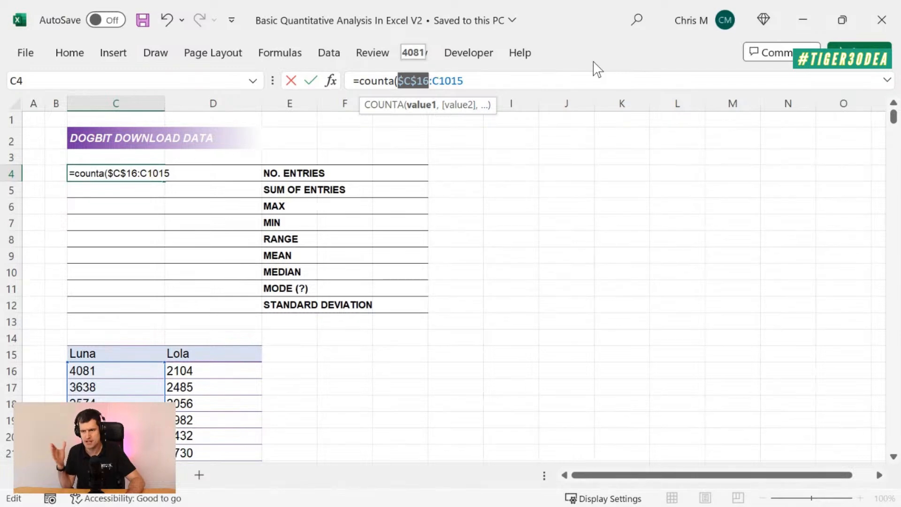
pyautogui.press('F4')
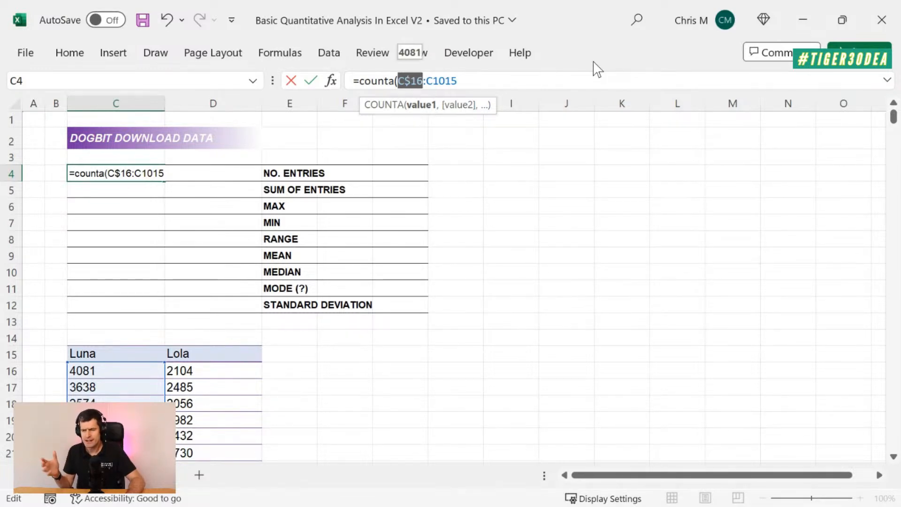
pyautogui.press('F4')
pyautogui.press('F4')
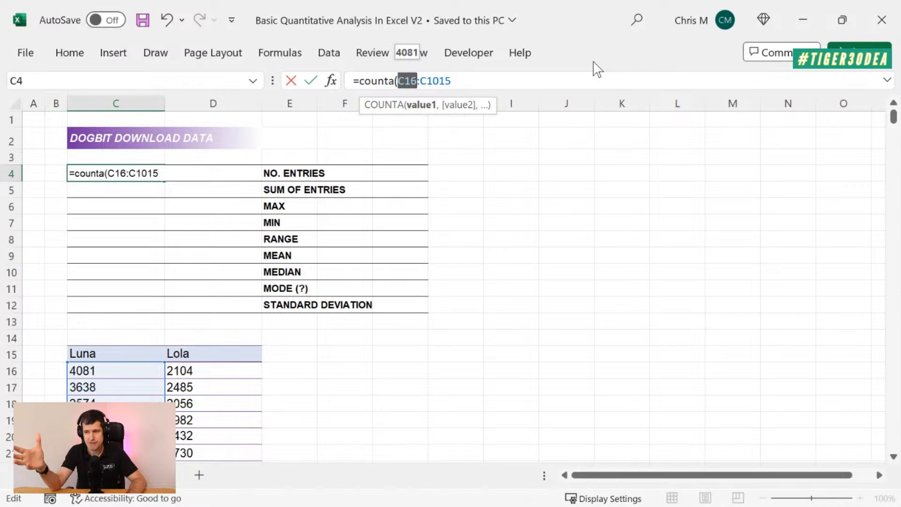
pyautogui.press('F4')
pyautogui.press('F4')
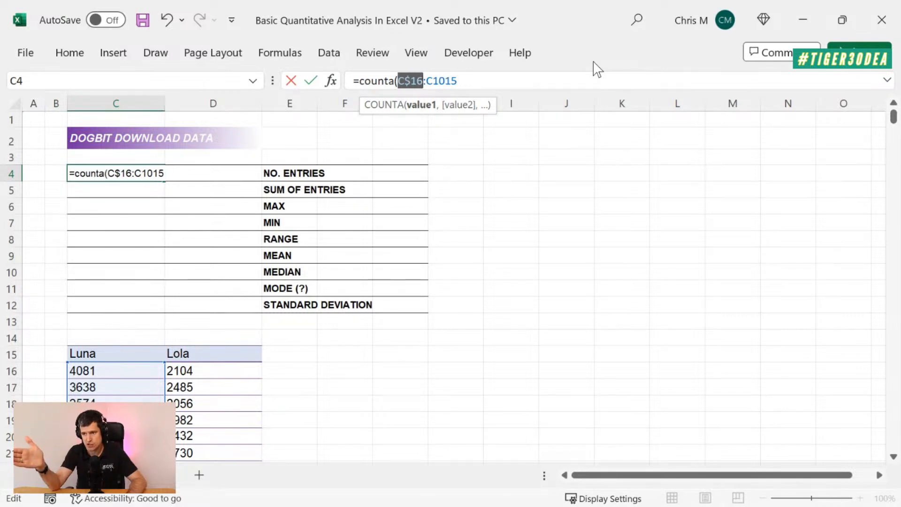
# Lock only the row of the ending reference as C$1015 and complete the COUNTA formula in C4
pyautogui.click(432, 81)
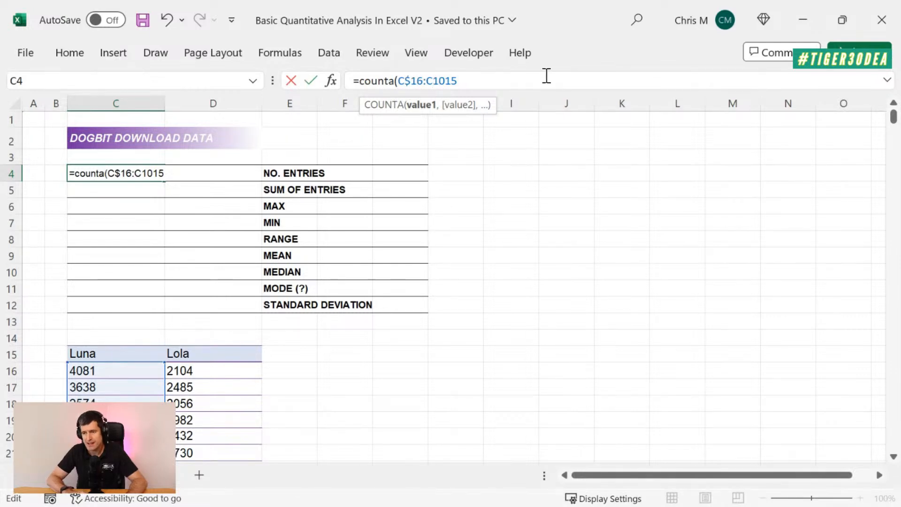
pyautogui.press('F4')
pyautogui.press('F4')
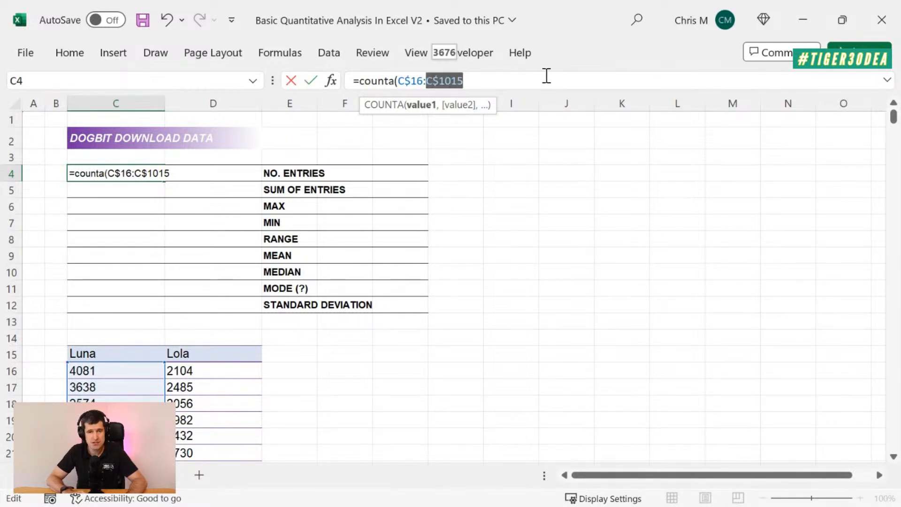
pyautogui.click(479, 81)
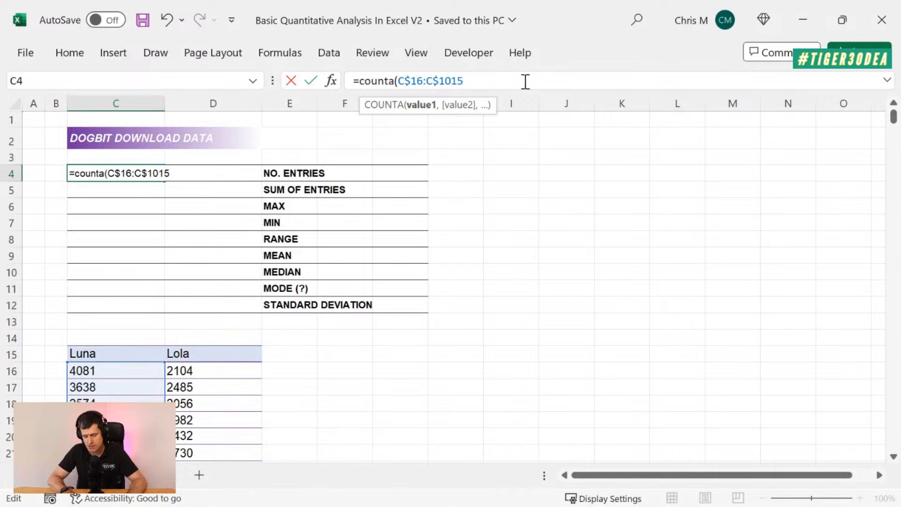
pyautogui.write(')')
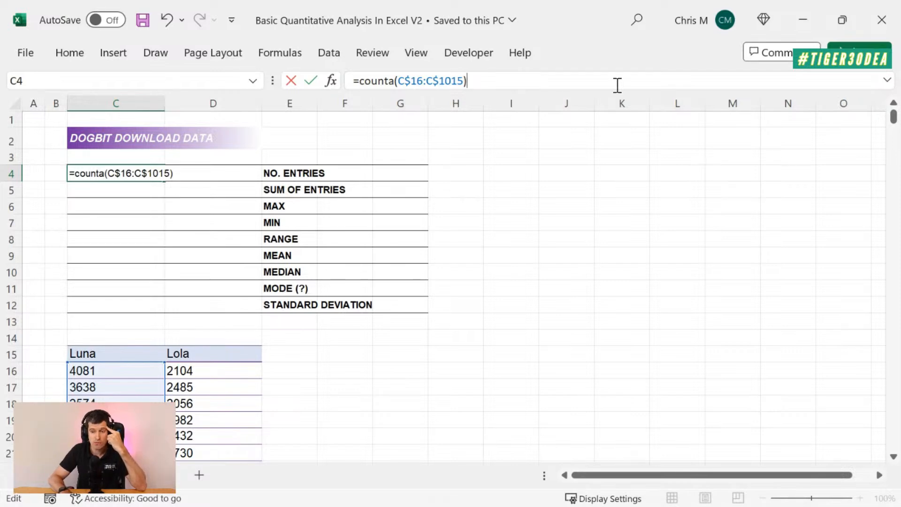
pyautogui.press('Return')
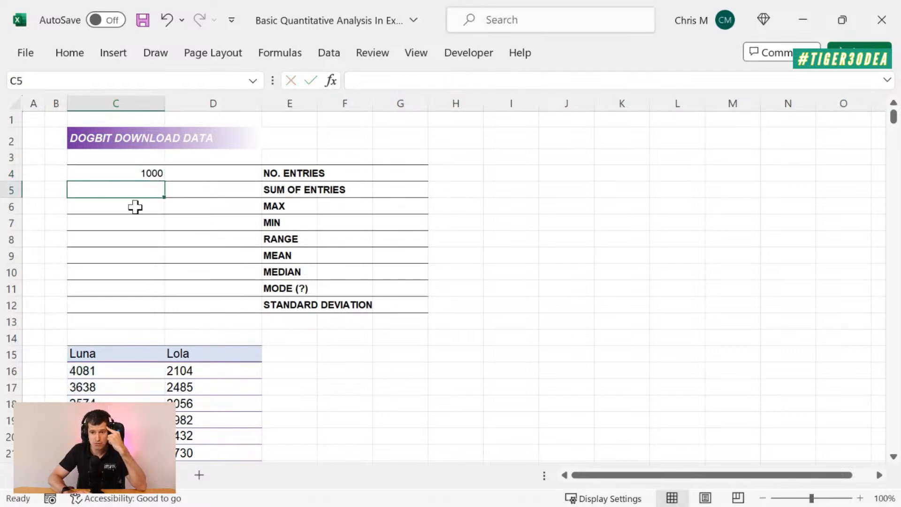
# Check the C4 result against the count shown for the selected Luna data from C16 down
pyautogui.click(114, 176)
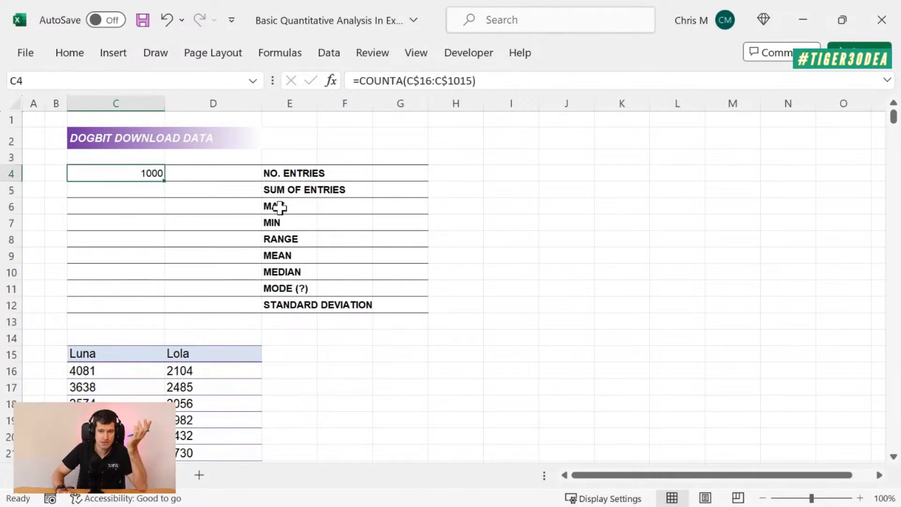
pyautogui.hotkey('shift', 'Right')
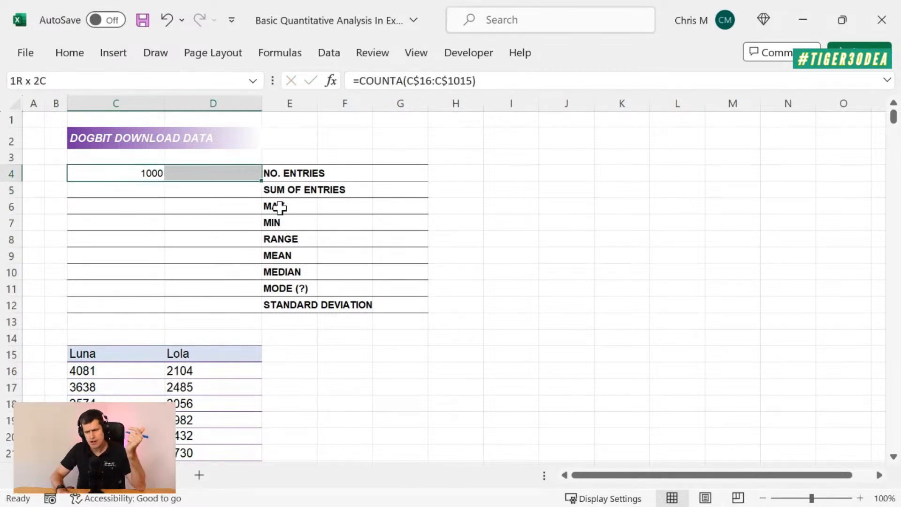
pyautogui.press('Left')
pyautogui.press('Right')
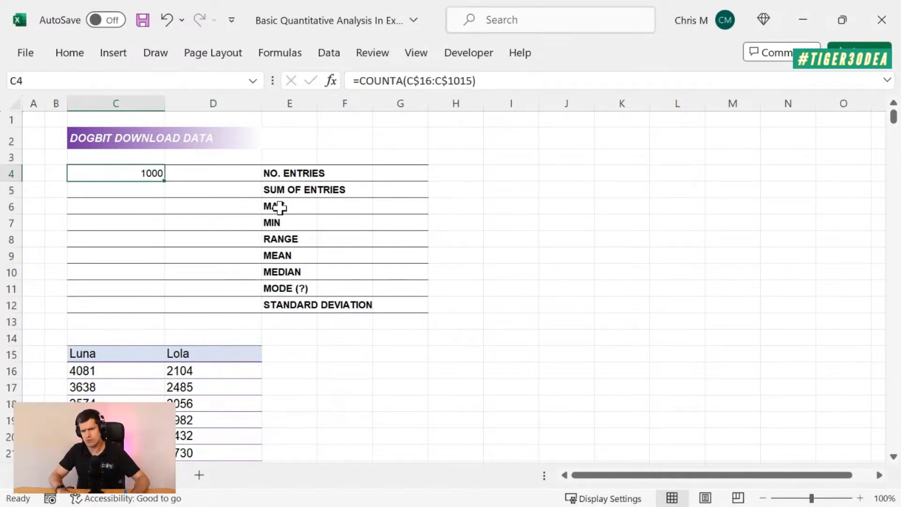
pyautogui.click(95, 372)
pyautogui.scroll(-4, 264, 348)
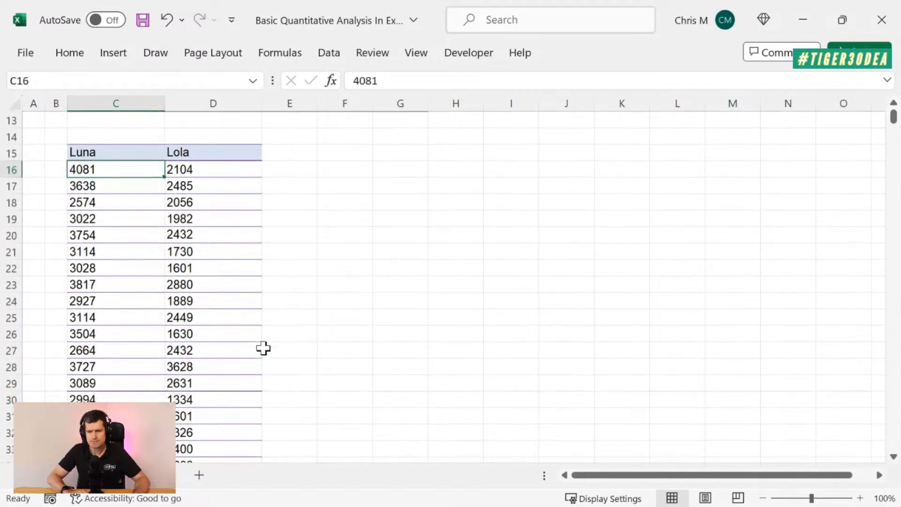
pyautogui.hotkey('ctrl', 'shift', 'Down')
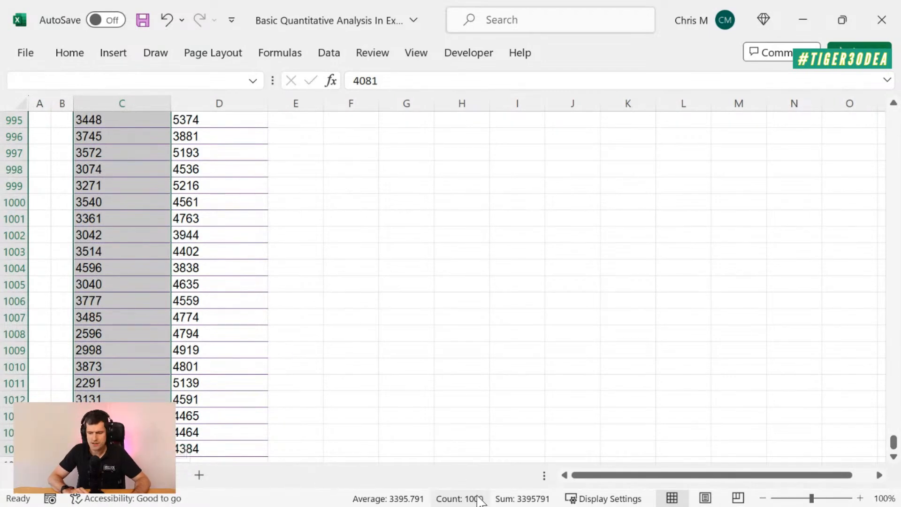
pyautogui.click(93, 264)
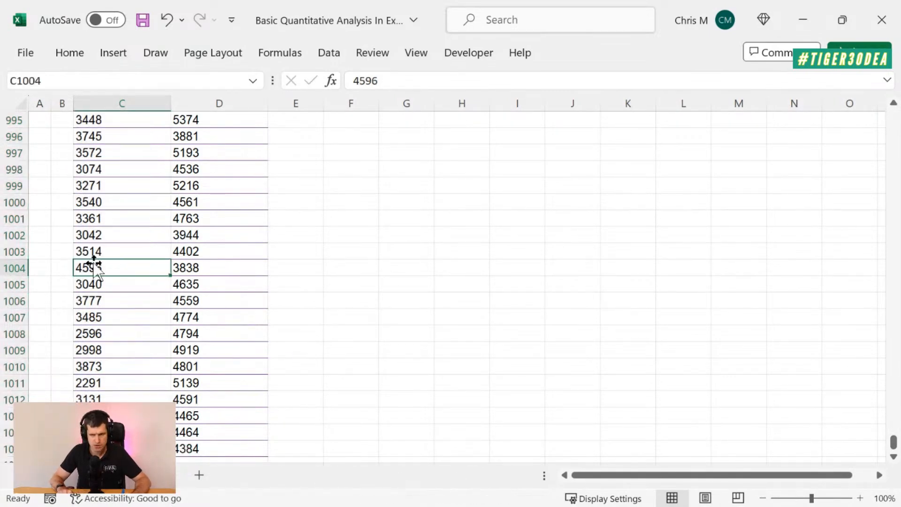
# Fill the COUNTA formula from C4 across to D4 and down through row 12 of the summary table
pyautogui.hotkey('ctrl', 'Up')
pyautogui.hotkey('ctrl', 'Up')
pyautogui.hotkey('ctrl', 'Up')
pyautogui.hotkey('ctrl', 'Down')
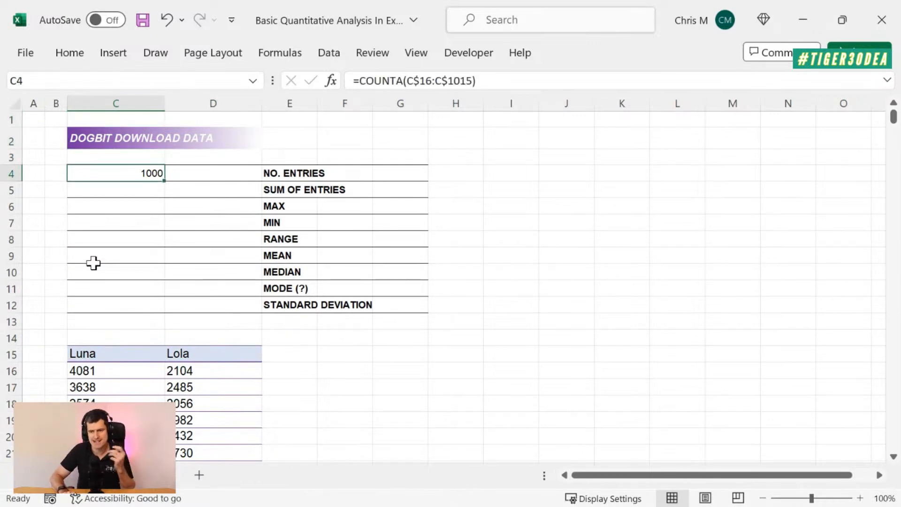
pyautogui.hotkey('shift', 'Right')
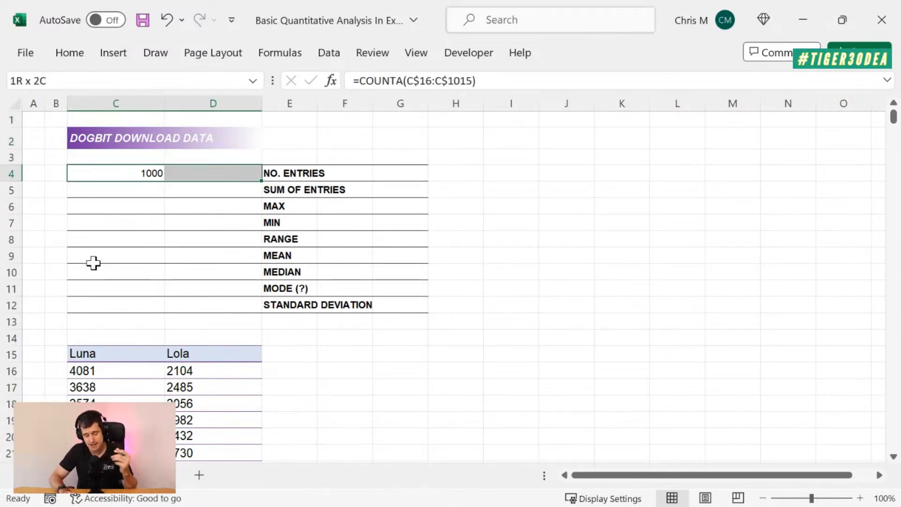
pyautogui.hotkey('ctrl', 'r')
pyautogui.hotkey('shift', 'Down')
pyautogui.hotkey('shift', 'Down')
pyautogui.hotkey('shift', 'Down')
pyautogui.hotkey('shift', 'Down')
pyautogui.hotkey('shift', 'Down')
pyautogui.hotkey('shift', 'Down')
pyautogui.hotkey('shift', 'Down')
pyautogui.hotkey('shift', 'Down')
pyautogui.hotkey('ctrl', 'd')
# Review the copied formulas in column C of the summary table, finishing on the sum of entries cell C5
pyautogui.press('Left')
pyautogui.press('Right')
pyautogui.press('Down')
pyautogui.press('Down')
pyautogui.press('Down')
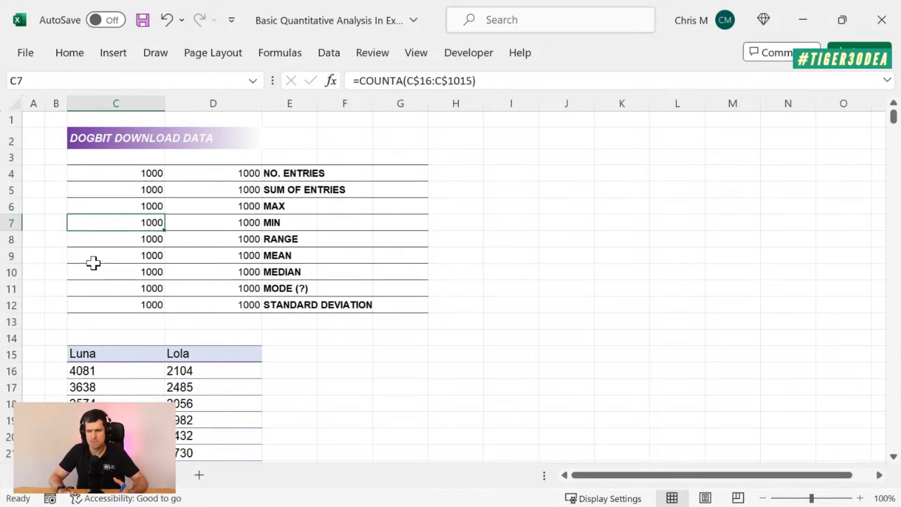
pyautogui.press('Up')
pyautogui.press('Up')
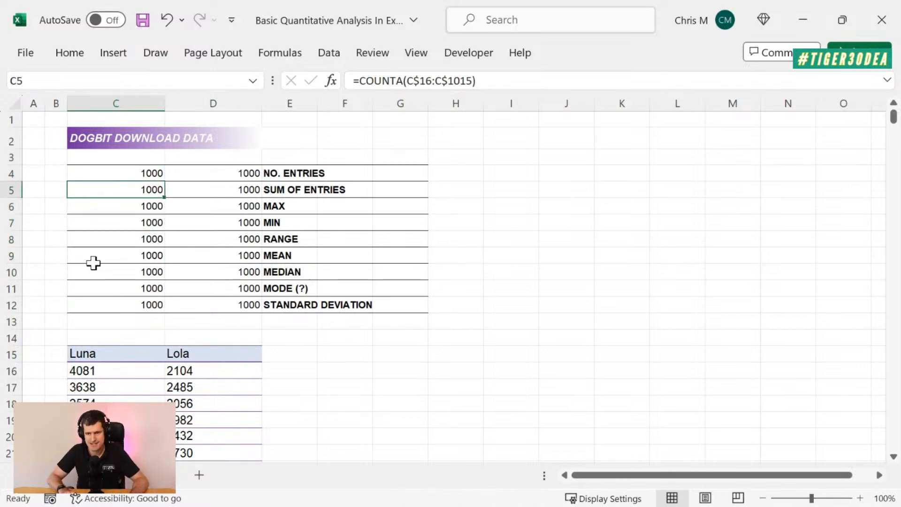
# Inspect the data ranges referenced by the COUNTA formulas in C4 and D4
pyautogui.press('Up')
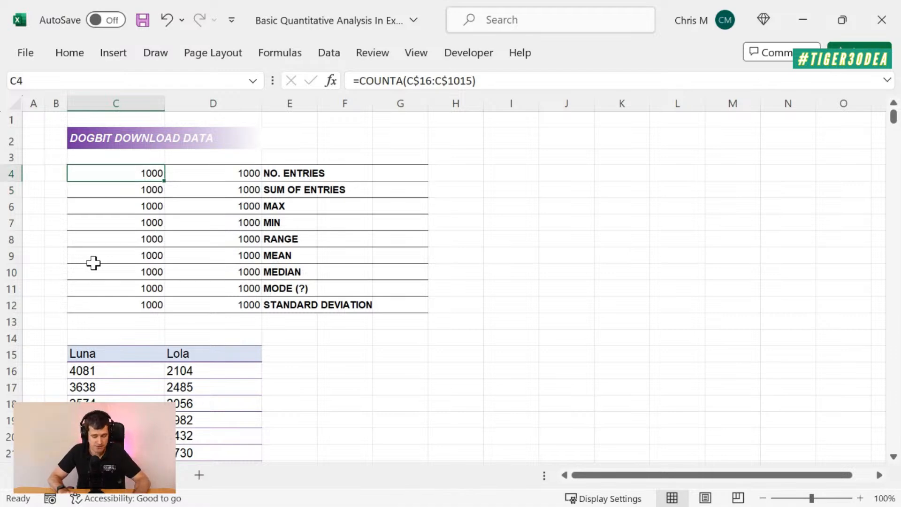
pyautogui.press('F2')
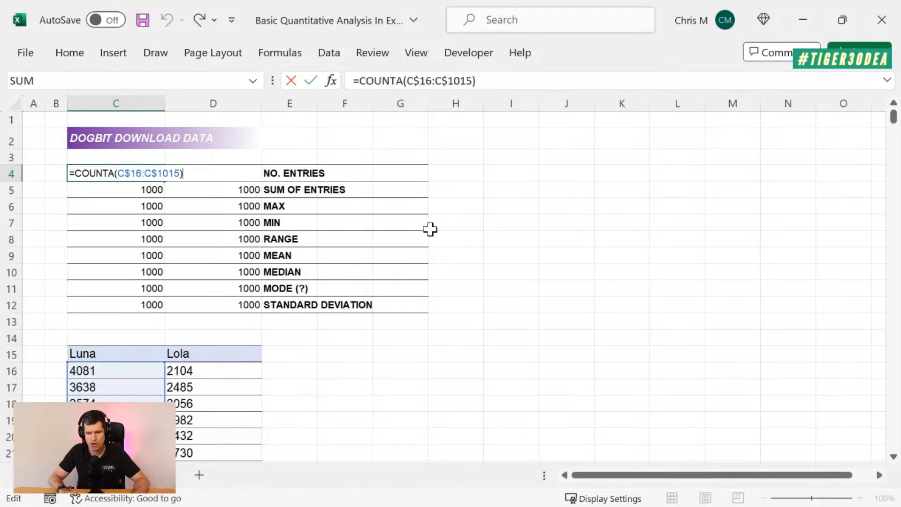
pyautogui.press('Escape')
pyautogui.press('Right')
pyautogui.press('F2')
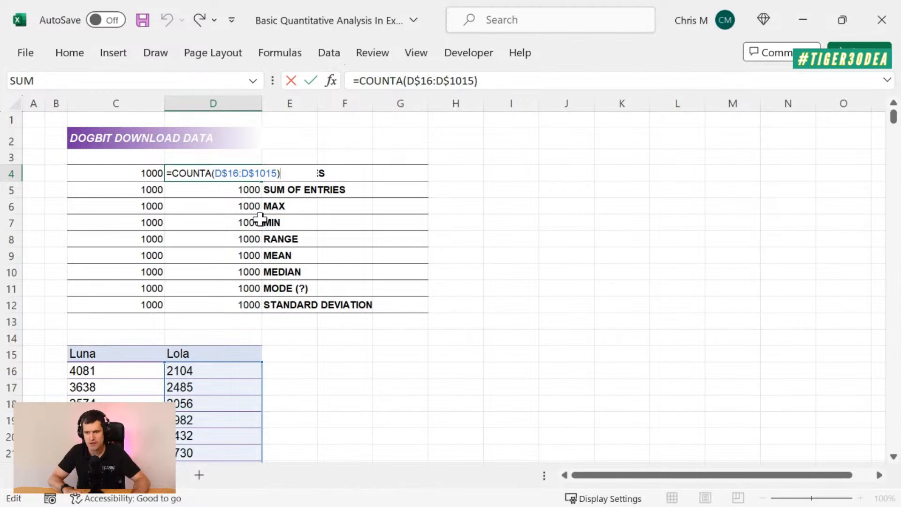
pyautogui.press('Escape')
# Inspect the cell references of the copied formulas in both columns down to the MIN row
pyautogui.press('Down')
pyautogui.press('F2')
pyautogui.press('Return')
pyautogui.press('F2')
pyautogui.press('Return')
pyautogui.press('Left')
pyautogui.press('F2')
pyautogui.press('Escape')
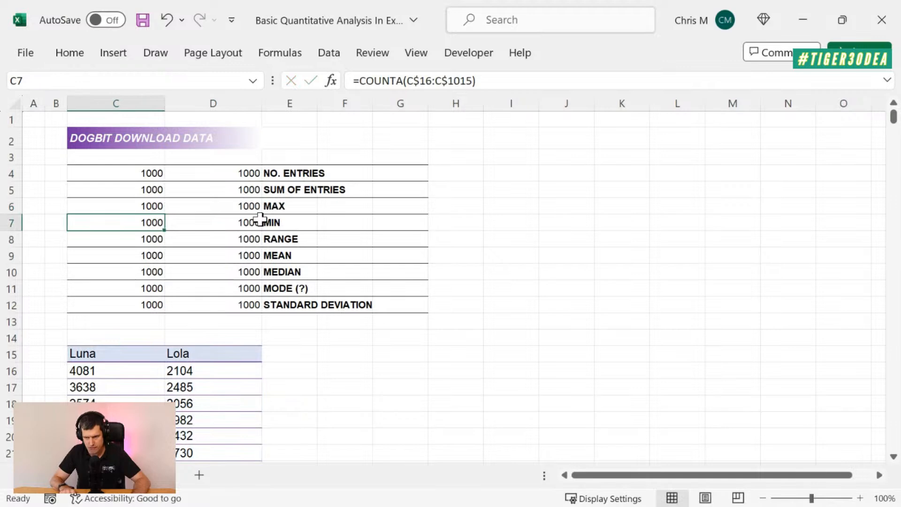
pyautogui.press('F2')
pyautogui.press('Escape')
pyautogui.press('Right')
pyautogui.press('F2')
pyautogui.press('Escape')
pyautogui.press('Left')
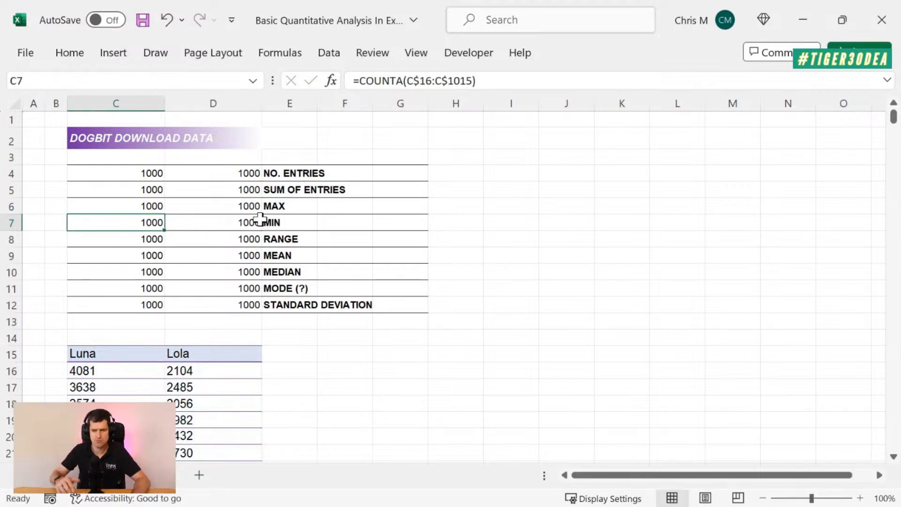
# Replace COUNTA with SUM in the Luna sum of entries cell C5, giving =SUM(C$16:C$1015)
pyautogui.press('Up')
pyautogui.press('Up')
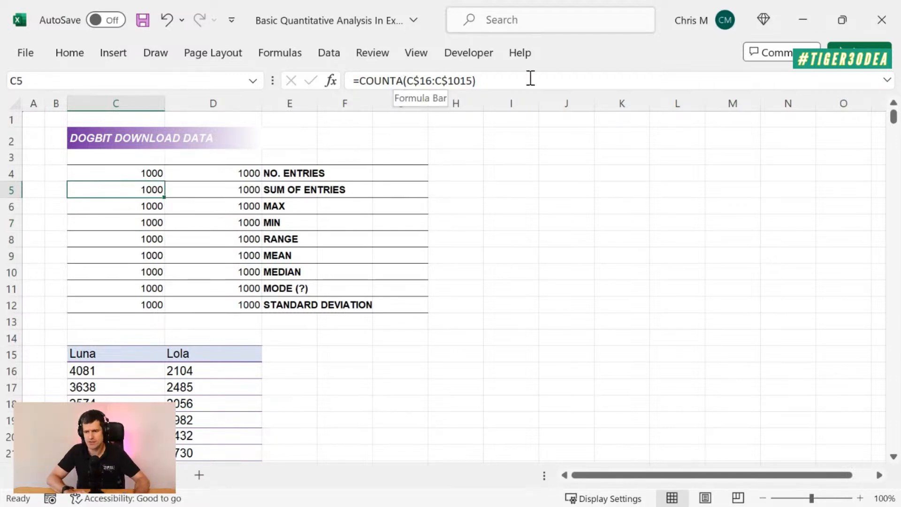
pyautogui.click(402, 81)
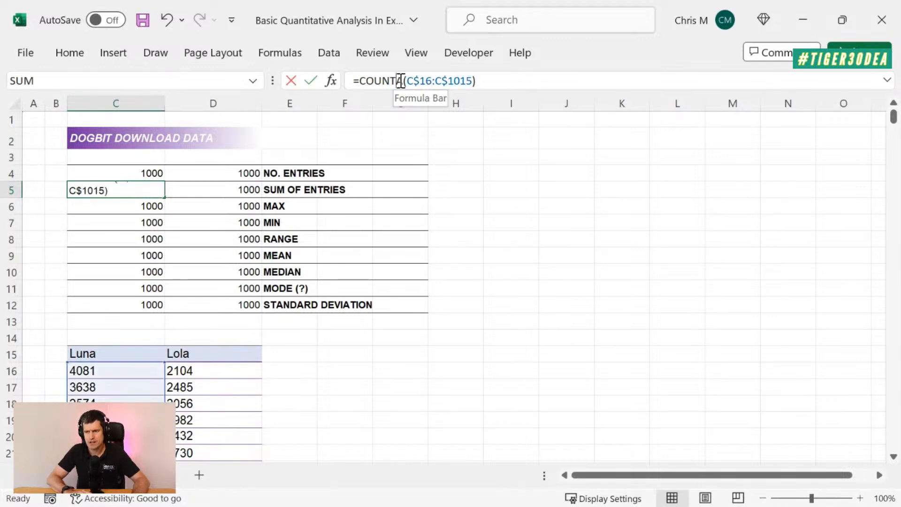
pyautogui.press('BackSpace')
pyautogui.press('BackSpace')
pyautogui.press('BackSpace')
pyautogui.press('BackSpace')
pyautogui.press('BackSpace')
pyautogui.press('Delete')
pyautogui.write('sum')
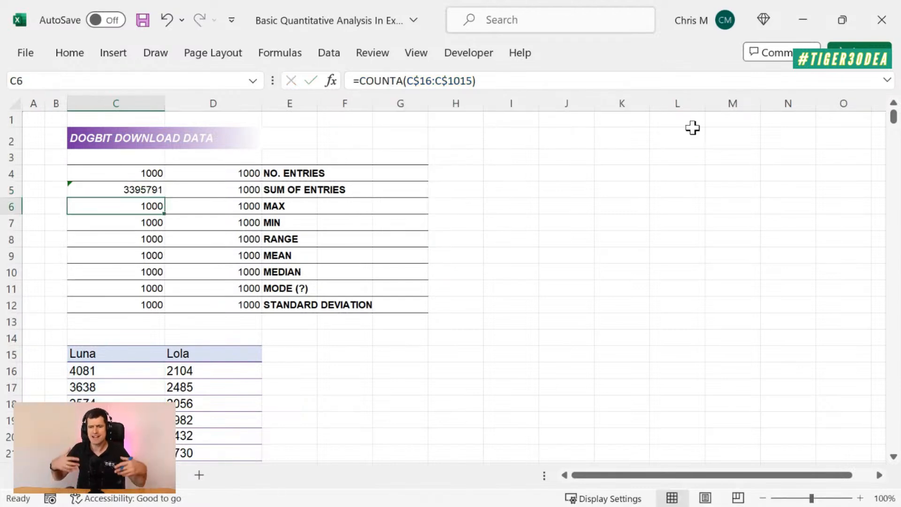
# Fill the SUM formula from C5 across to D5 and check both formulas
pyautogui.press('Up')
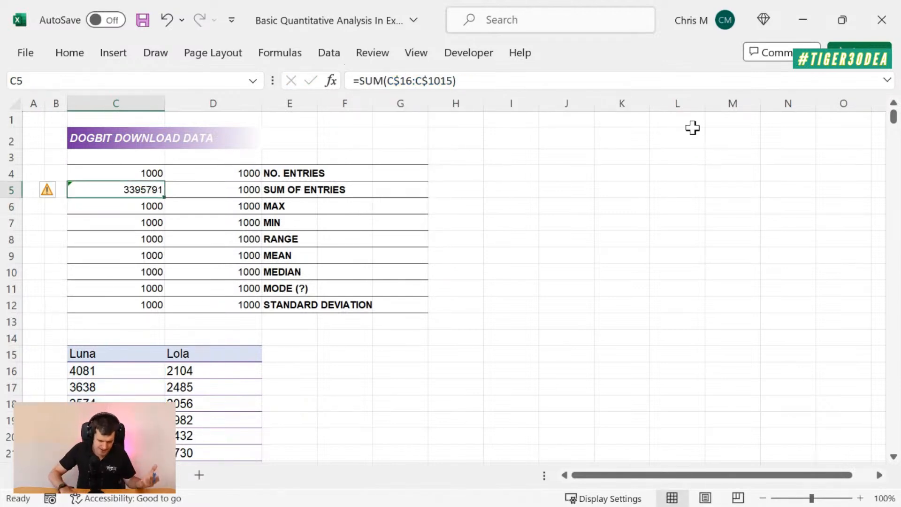
pyautogui.hotkey('shift', 'Right')
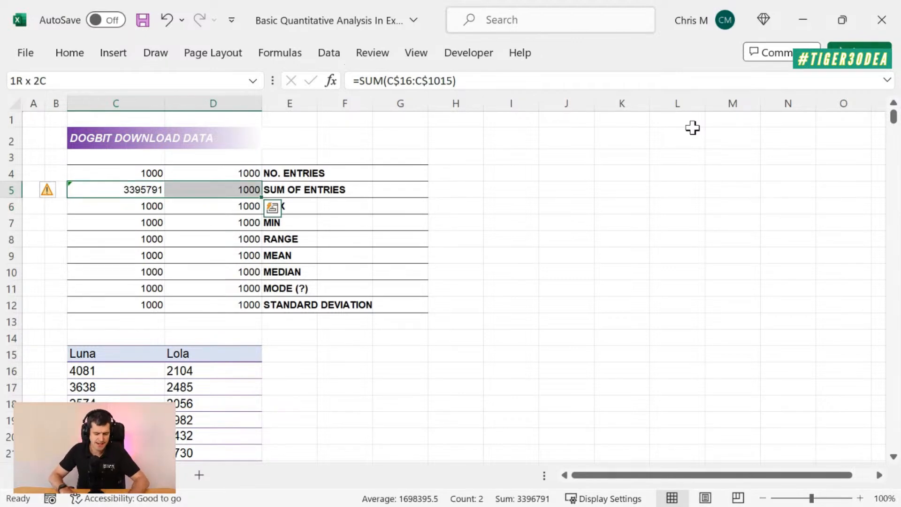
pyautogui.hotkey('ctrl', 'r')
pyautogui.press('Left')
pyautogui.press('Right')
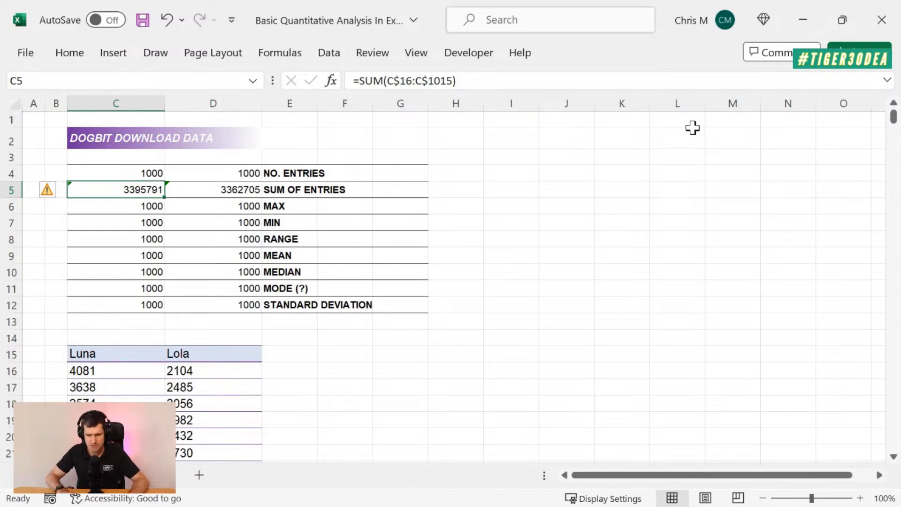
pyautogui.press('Right')
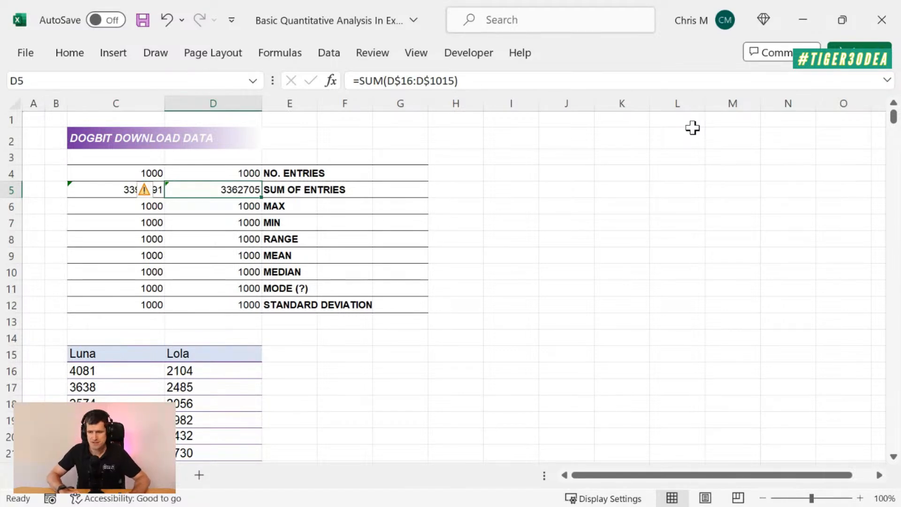
# Check the D5 result against the sum shown for the selected Lola data from D16 down
pyautogui.scroll(-2, 346, 285)
pyautogui.click(219, 294)
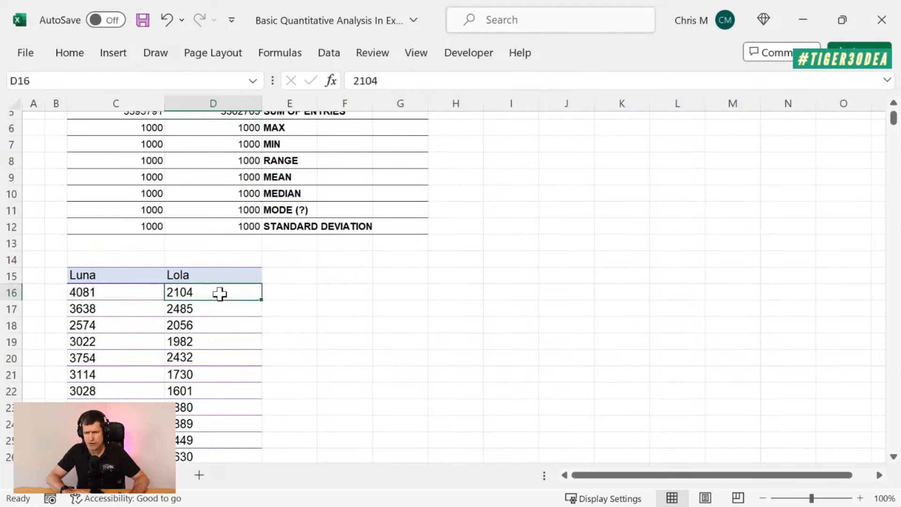
pyautogui.scroll(1, 406, 296)
pyautogui.scroll(-1, 407, 295)
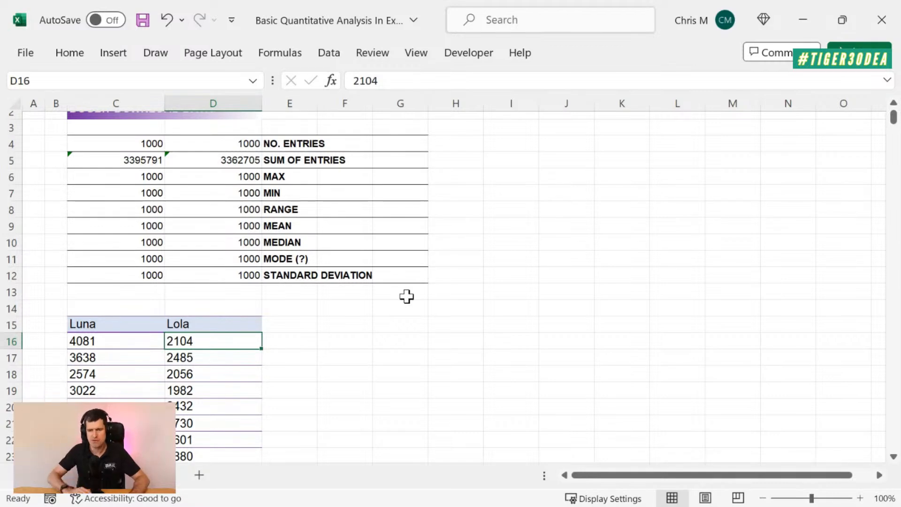
pyautogui.scroll(-2, 407, 296)
pyautogui.scroll(2, 406, 296)
pyautogui.scroll(-1, 407, 296)
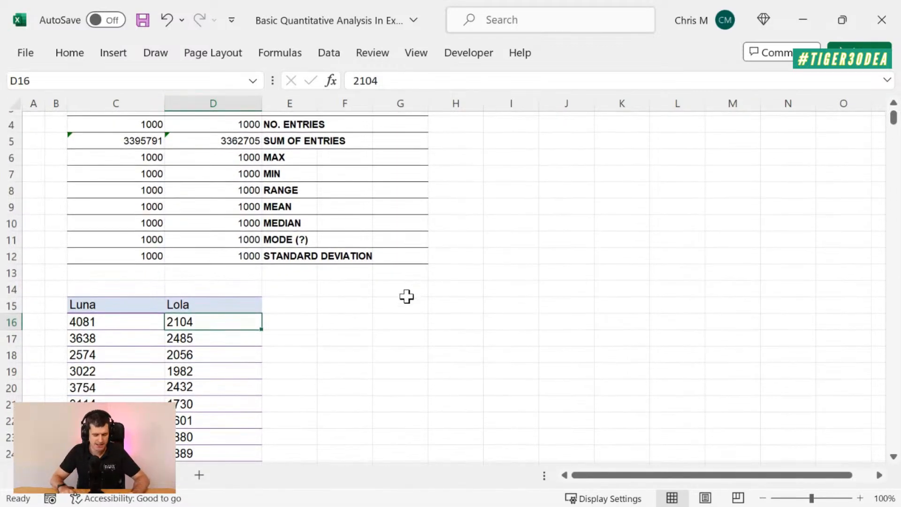
pyautogui.hotkey('ctrl', 'shift', 'Down')
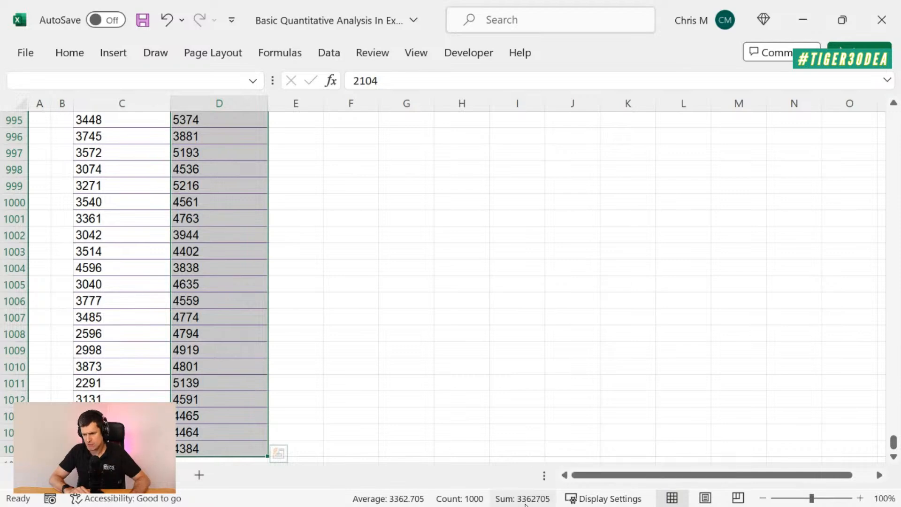
# Return to the summary table and look over its first row labels, finishing on the Luna MAX cell C6
pyautogui.click(411, 354)
pyautogui.hotkey('ctrl', 'Up')
pyautogui.press('Down')
pyautogui.press('Down')
pyautogui.press('Down')
pyautogui.press('Down')
pyautogui.press('Down')
pyautogui.press('Left')
pyautogui.press('Left')
pyautogui.press('Left')
pyautogui.press('Left')
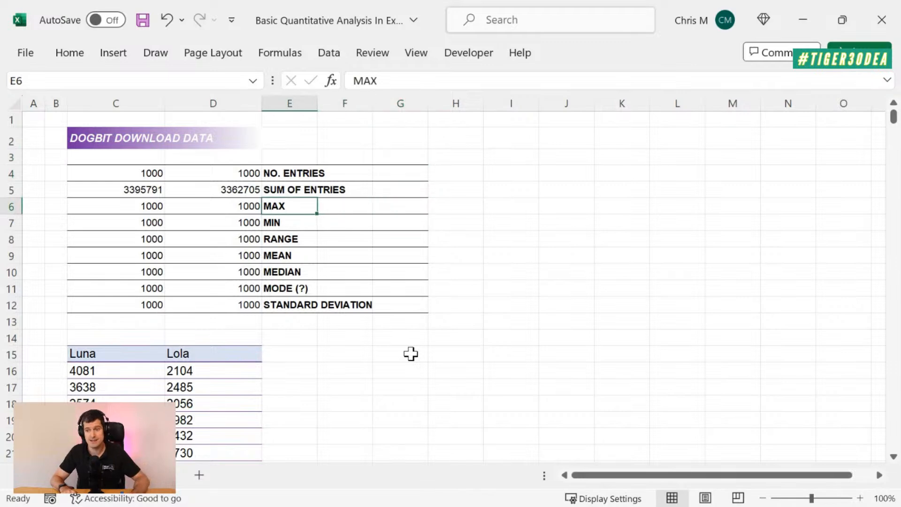
pyautogui.press('Up')
pyautogui.press('Up')
pyautogui.press('Down')
pyautogui.press('Down')
pyautogui.press('Up')
pyautogui.press('Down')
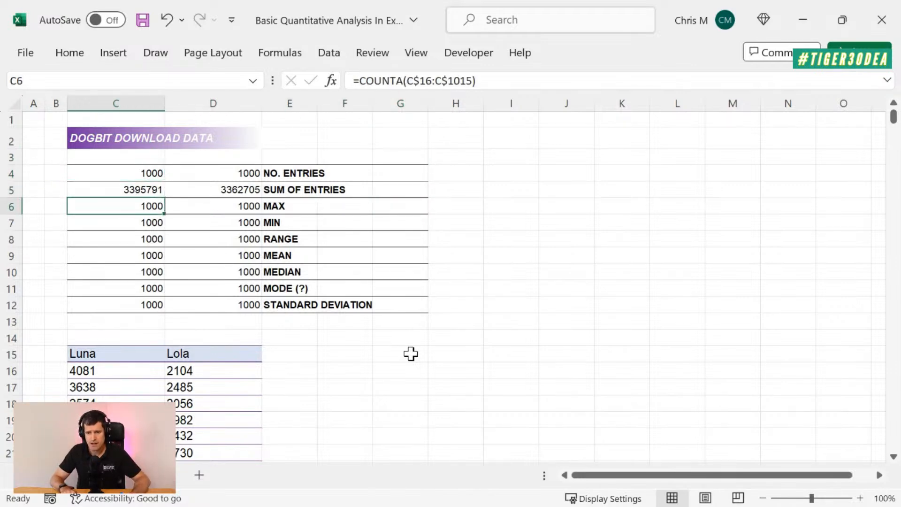
# Replace COUNTA with MAX in C6, giving =MAX(C$16:C$1015)
pyautogui.click(402, 82)
pyautogui.press('BackSpace')
pyautogui.press('BackSpace')
pyautogui.press('BackSpace')
pyautogui.press('BackSpace')
pyautogui.press('BackSpace')
pyautogui.press('BackSpace')
pyautogui.write('max')
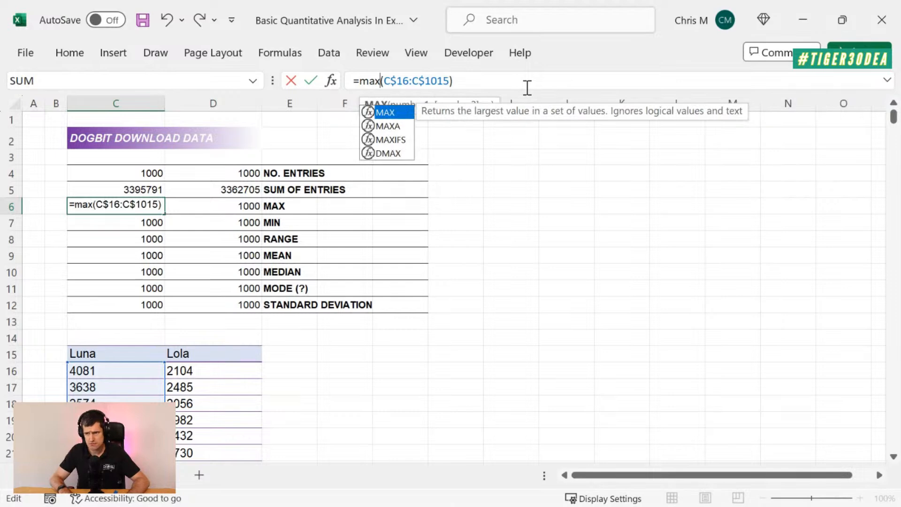
pyautogui.press('Return')
# Fill the MAX formula from C6 across to D6 and compare the Luna and Lola maximums
pyautogui.press('Up')
pyautogui.hotkey('shift', 'Right')
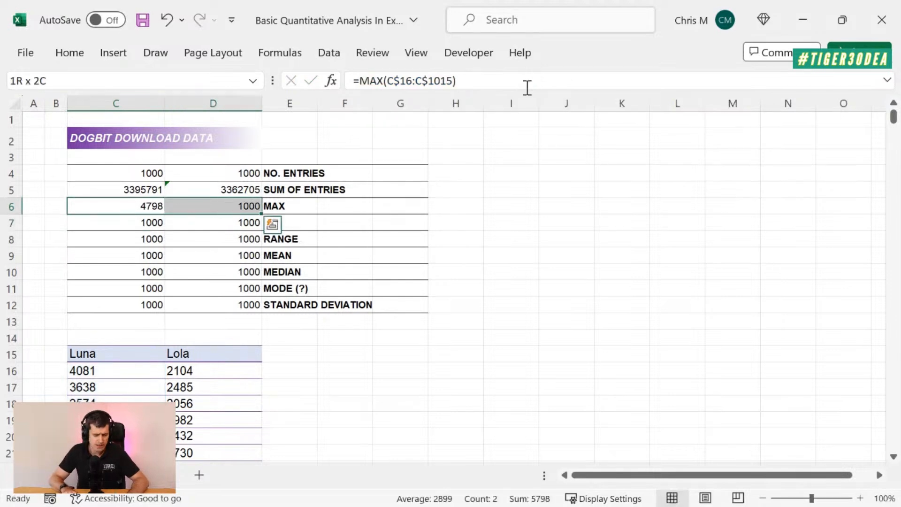
pyautogui.hotkey('ctrl', 'r')
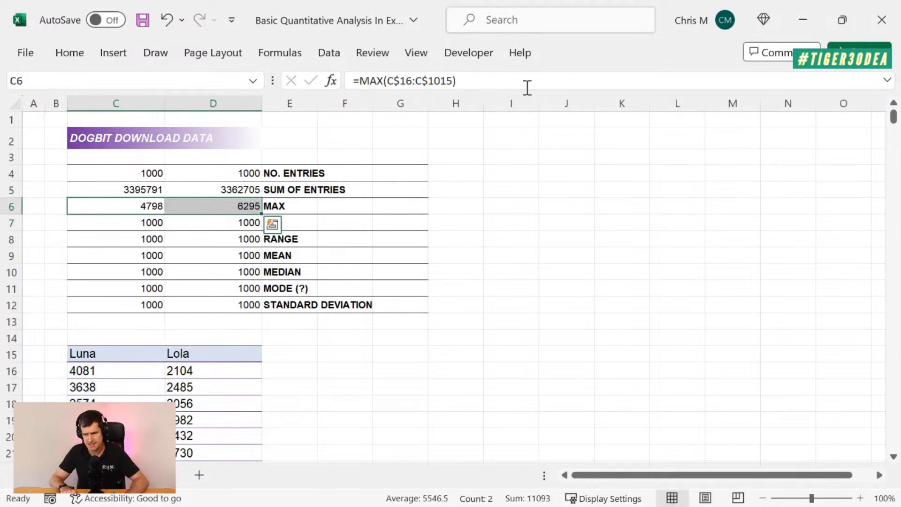
pyautogui.hotkey('shift', 'Left')
pyautogui.press('Right')
pyautogui.press('Left')
pyautogui.press('Right')
pyautogui.press('Left')
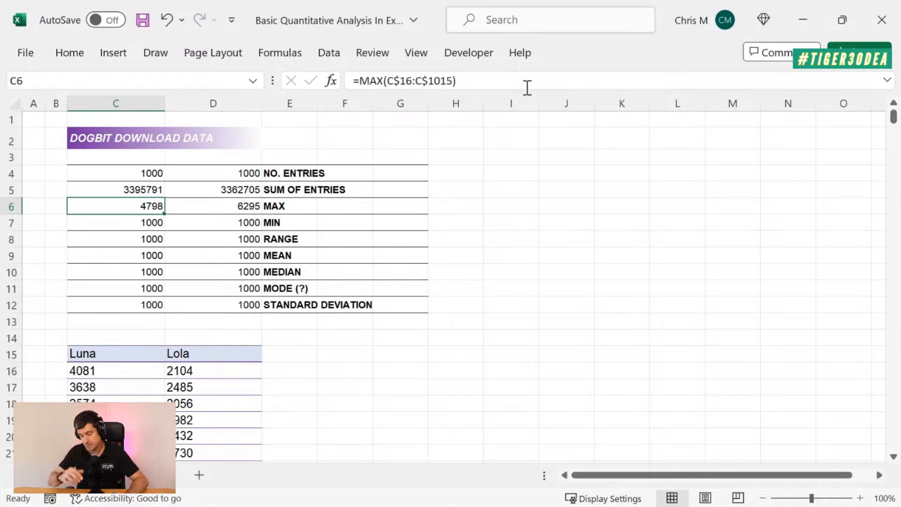
pyautogui.press('Right')
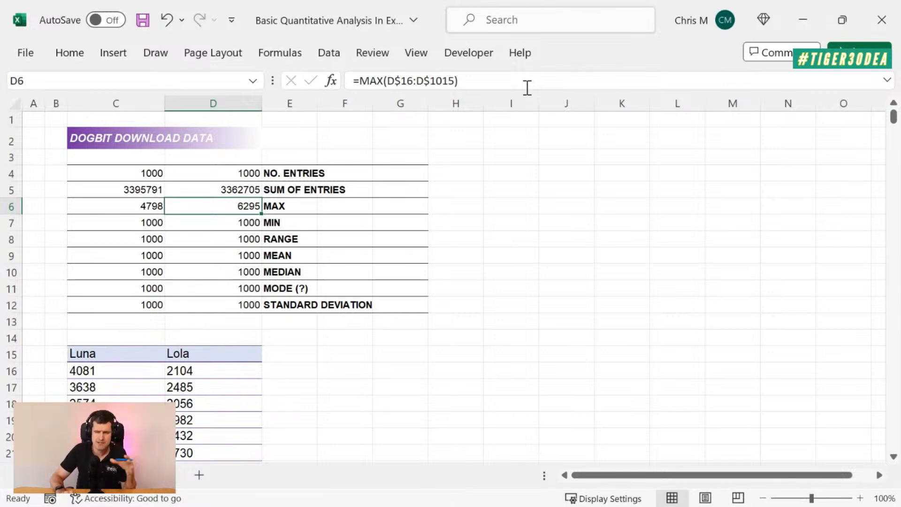
# Replace COUNTA with MIN in the Luna MIN cell C7, giving =MIN(C$16:C$1015)
pyautogui.press('Down')
pyautogui.press('Left')
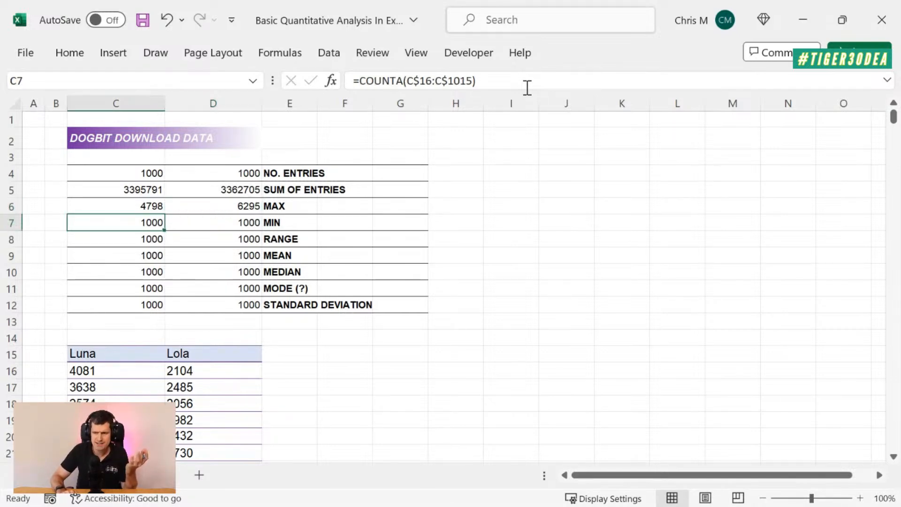
pyautogui.click(406, 82)
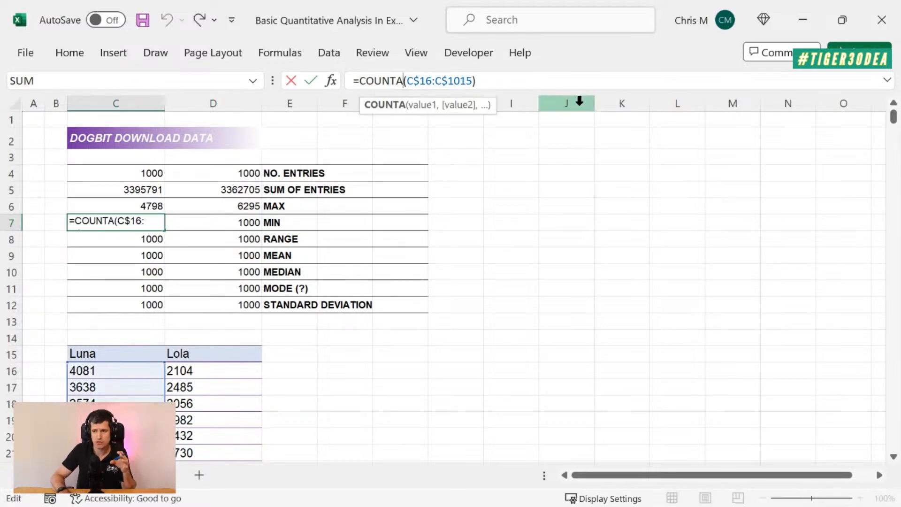
pyautogui.press('BackSpace')
pyautogui.press('BackSpace')
pyautogui.press('BackSpace')
pyautogui.press('BackSpace')
pyautogui.press('BackSpace')
pyautogui.press('BackSpace')
pyautogui.write('min')
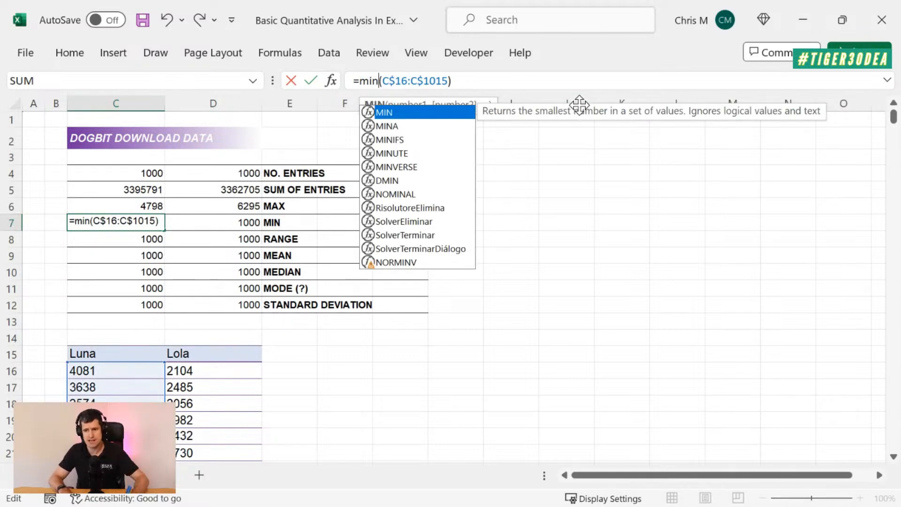
pyautogui.press('Return')
# Fill the MIN formula from C7 across to D7 and compare it with the Lola maximum in D6
pyautogui.press('Up')
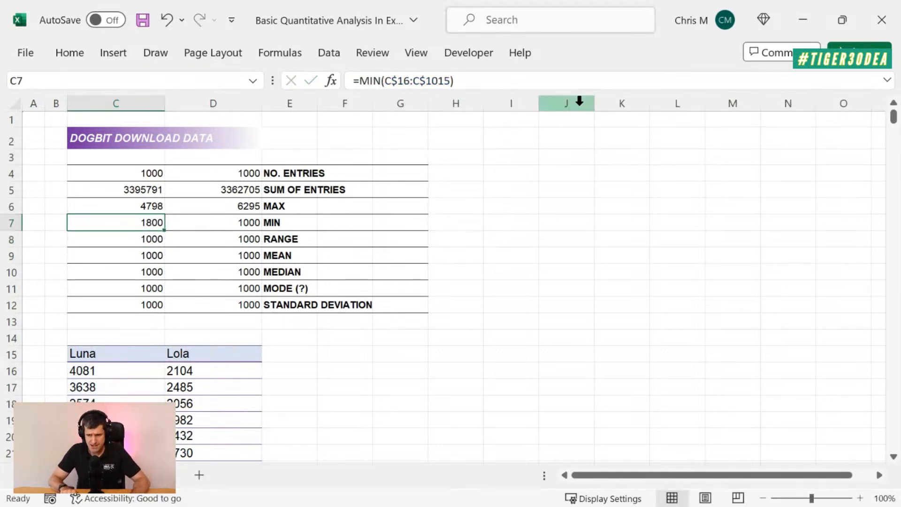
pyautogui.hotkey('shift', 'Right')
pyautogui.hotkey('ctrl', 'r')
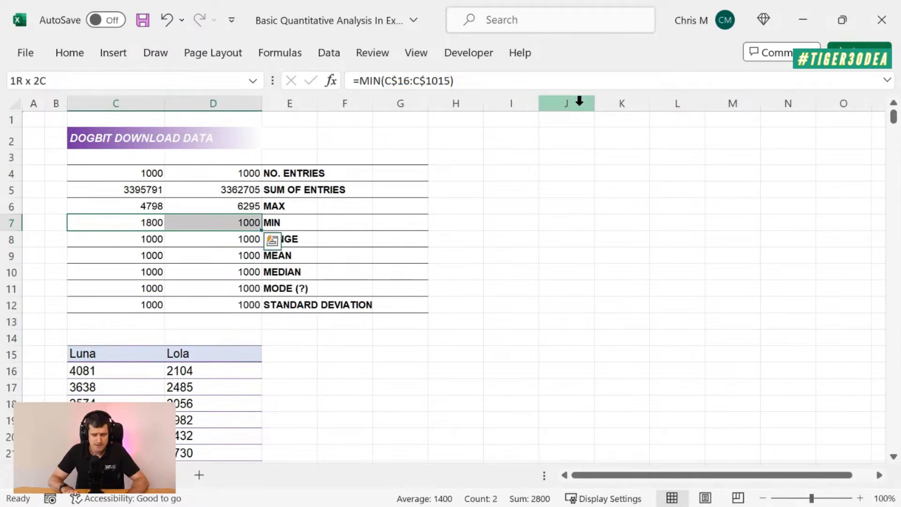
pyautogui.hotkey('shift', 'Left')
pyautogui.press('Right')
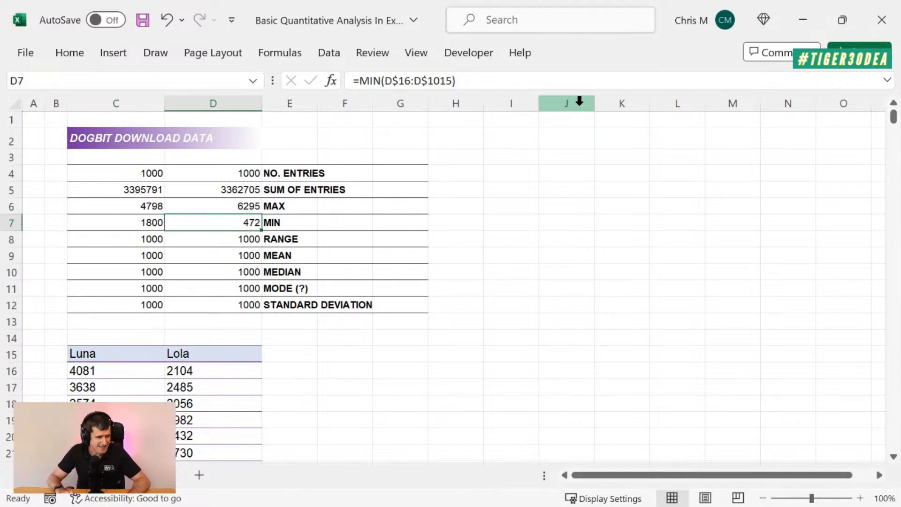
pyautogui.press('Up')
pyautogui.press('Down')
pyautogui.press('Down')
pyautogui.press('Up')
pyautogui.press('Up')
pyautogui.press('Down')
# Enter =C6-C7 in the Luna RANGE cell C8 to subtract the minimum from the maximum
pyautogui.press('Down')
pyautogui.press('Left')
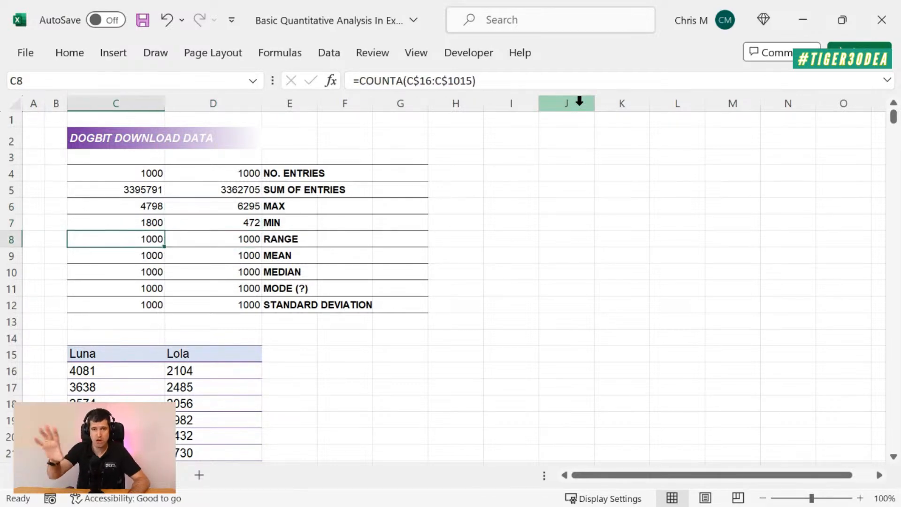
pyautogui.write('=')
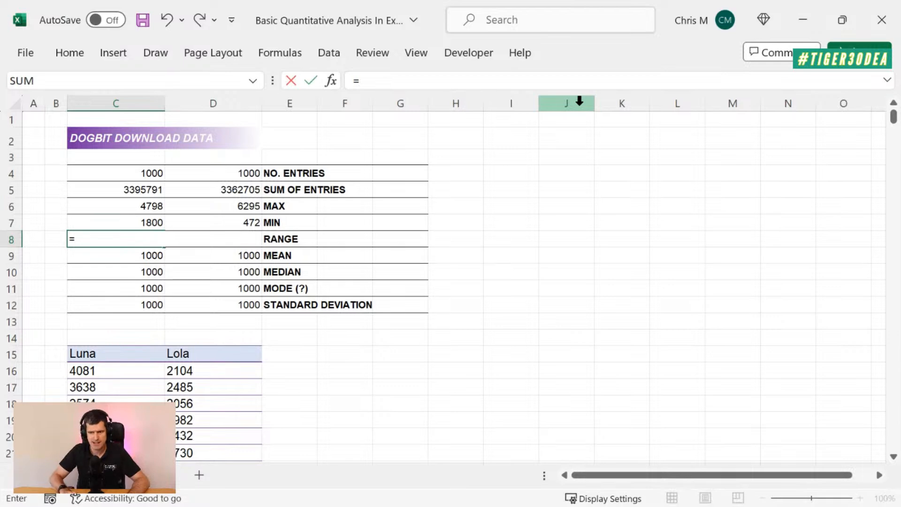
pyautogui.press('Up')
pyautogui.press('Up')
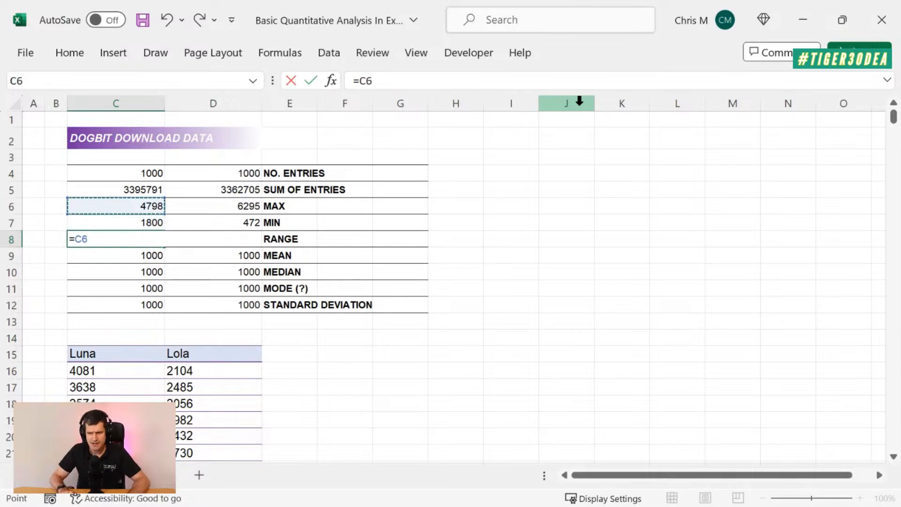
pyautogui.write('-')
pyautogui.press('Up')
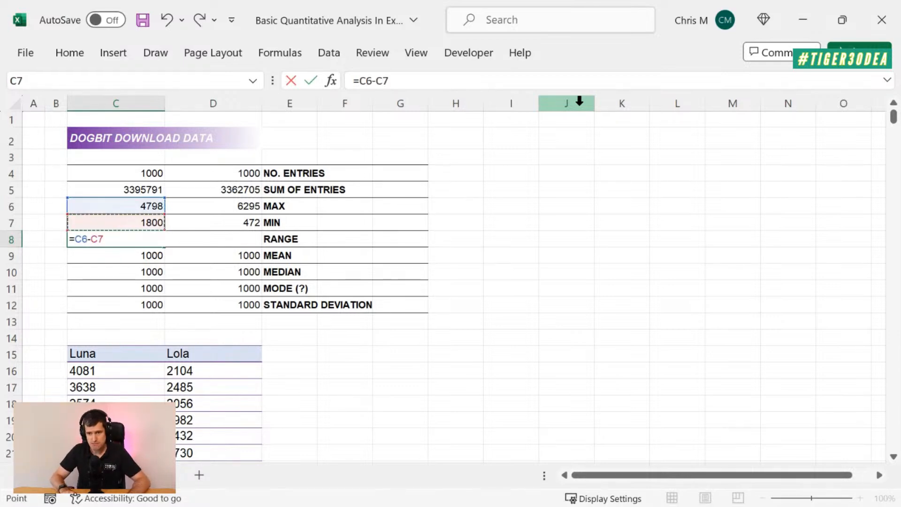
pyautogui.press('Return')
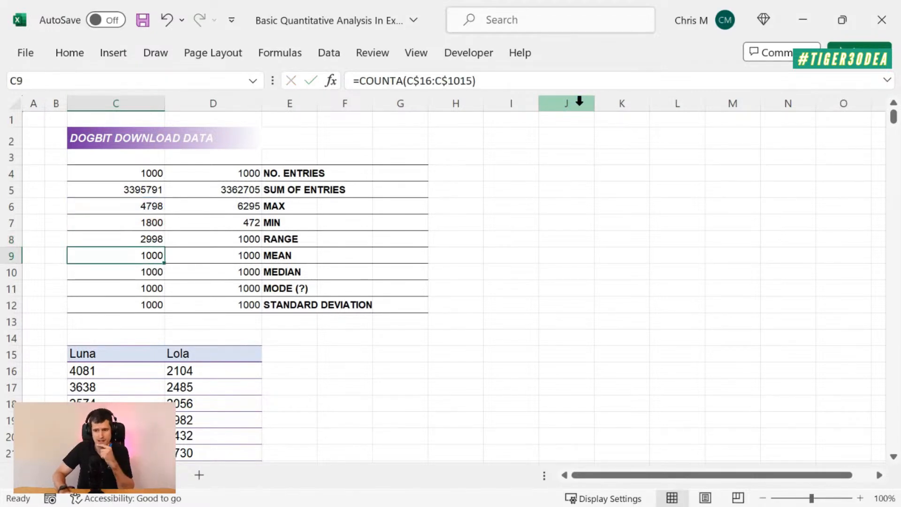
# Fill the range formula from C8 across to the Lola cell D8
pyautogui.press('Up')
pyautogui.hotkey('shift', 'Right')
pyautogui.hotkey('ctrl', 'r')
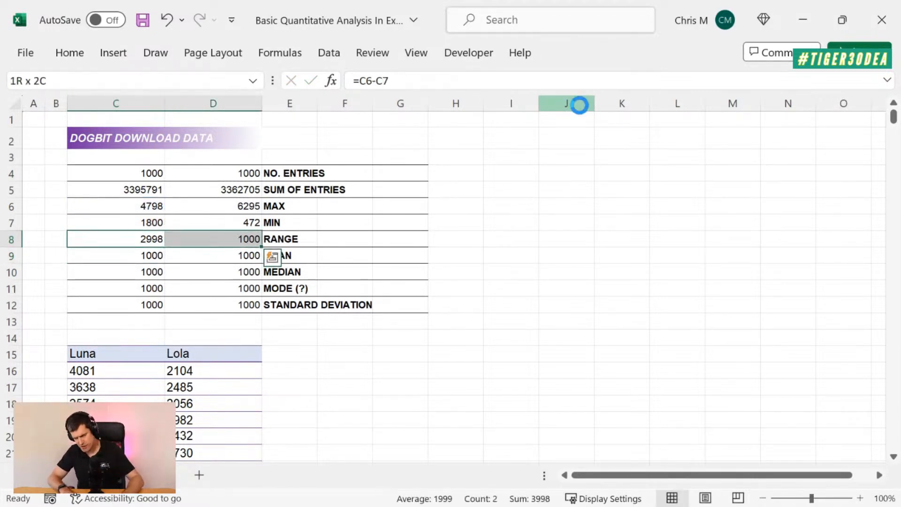
# Review the RANGE results for Luna and Lola and the MEAN, MEDIAN and MODE labels in E9:E11
pyautogui.press('Left')
pyautogui.press('Right')
pyautogui.press('Right')
pyautogui.press('Right')
pyautogui.press('Left')
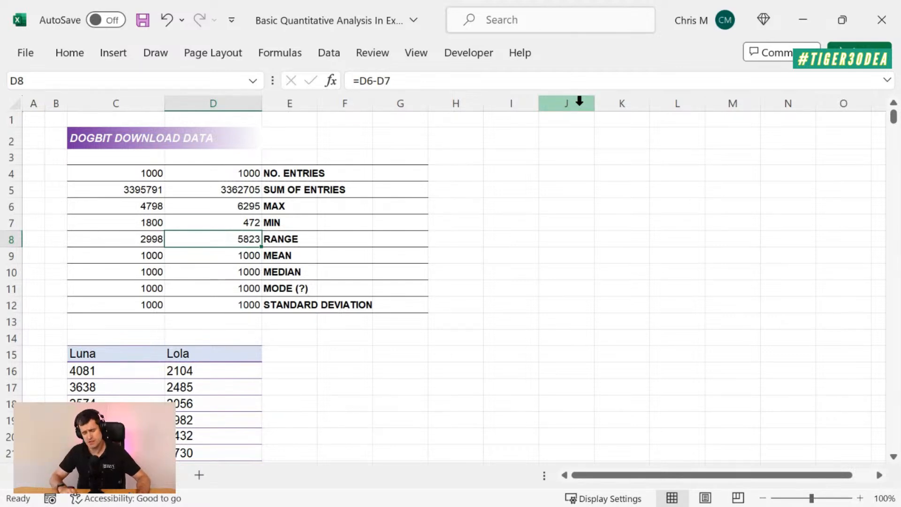
pyautogui.press('Down')
pyautogui.press('Right')
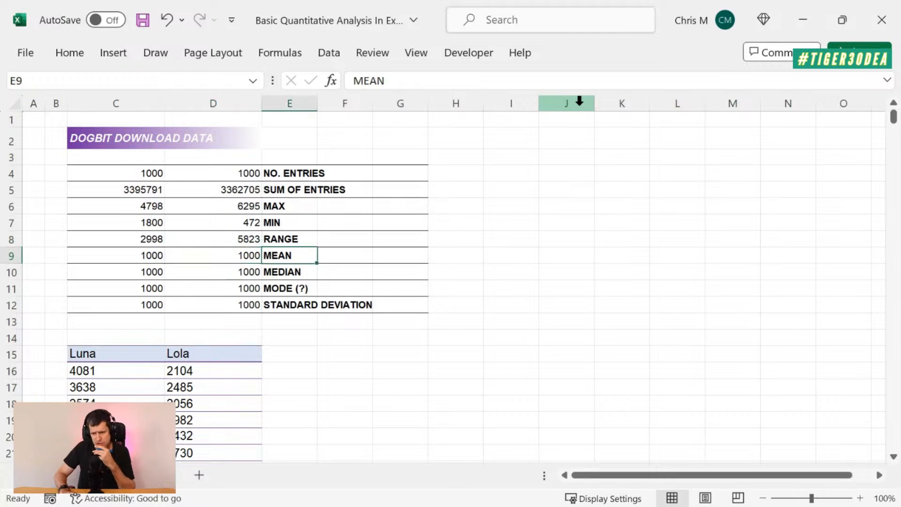
pyautogui.hotkey('shift', 'Down')
pyautogui.hotkey('shift', 'Down')
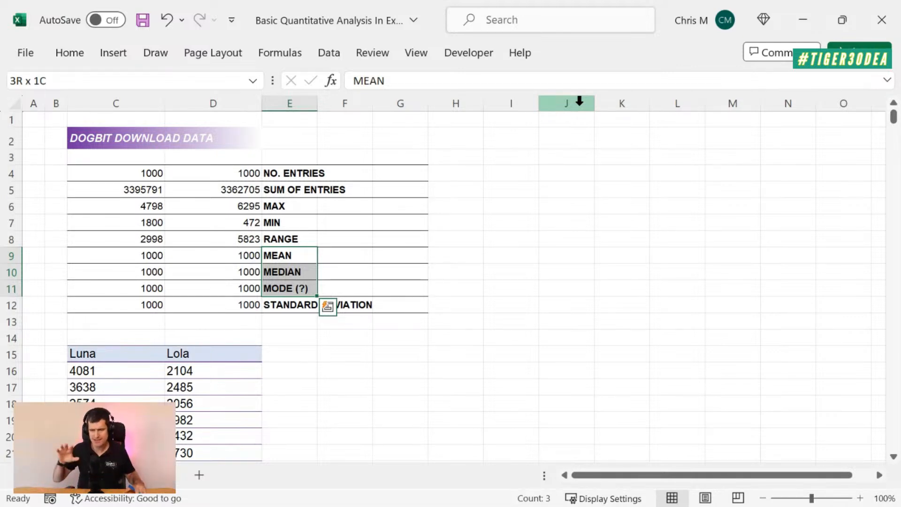
pyautogui.press('Left')
pyautogui.press('Left')
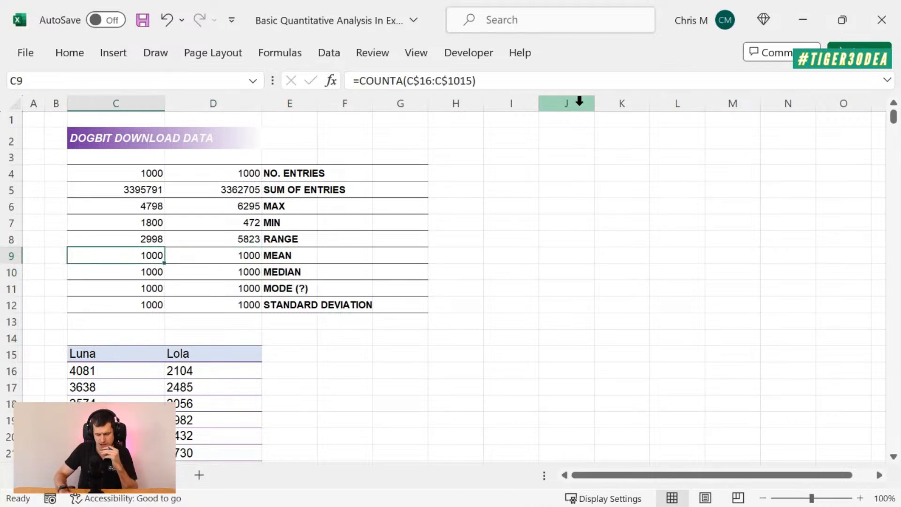
pyautogui.write('=avera')
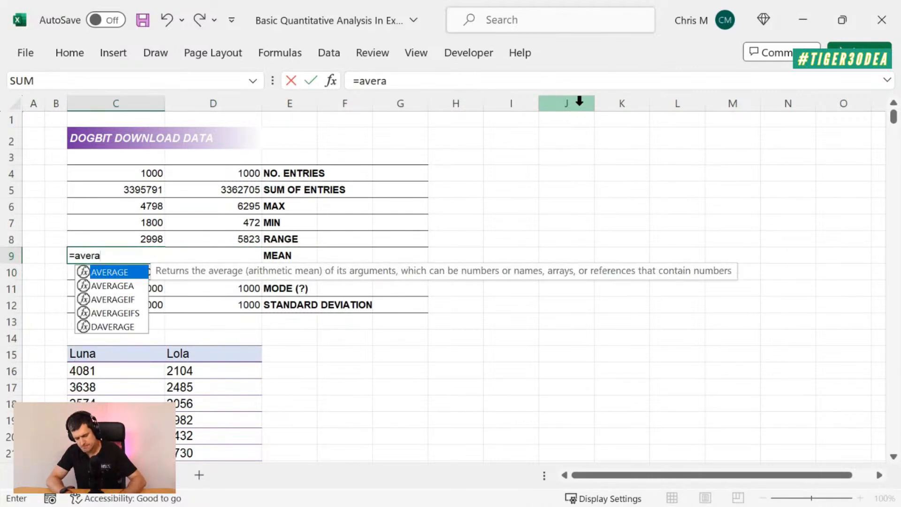
pyautogui.write('ge(')
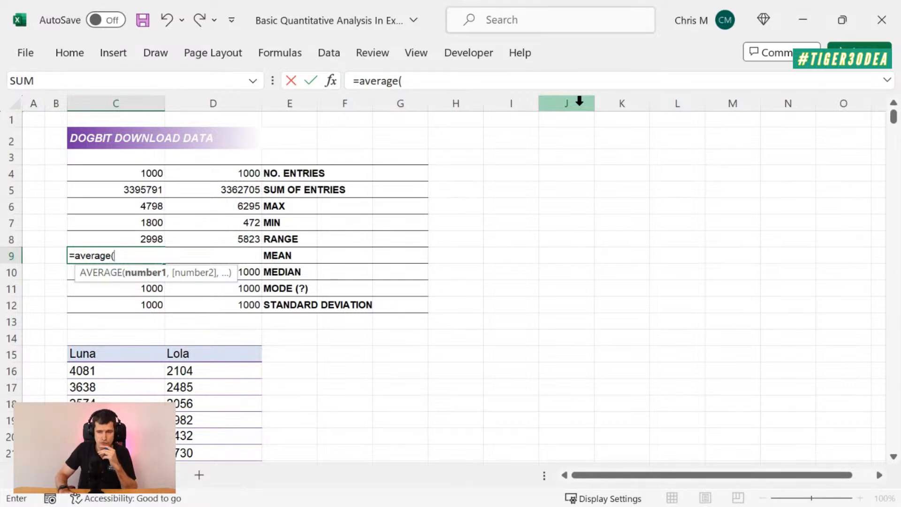
pyautogui.press('Escape')
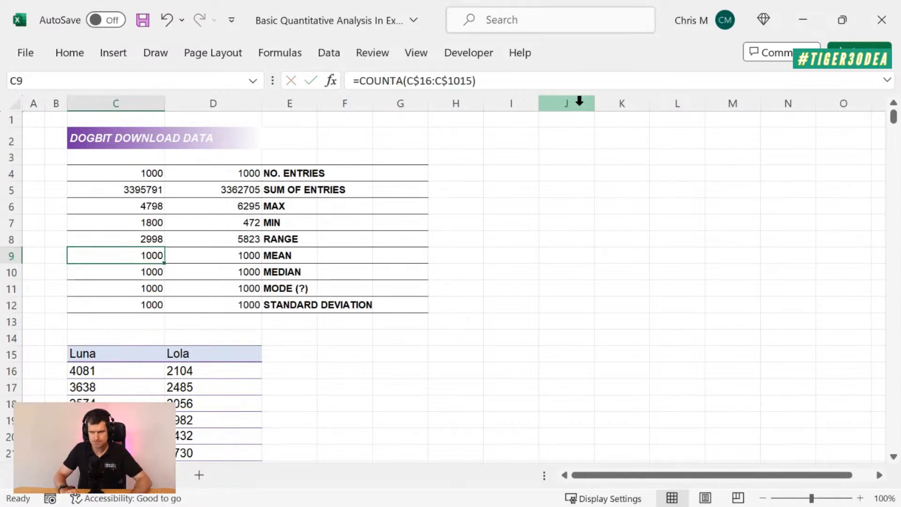
# Replace COUNTA with AVERAGE in the Luna MEAN cell C9, giving =AVERAGE(C$16:C$1015)
pyautogui.click(404, 80)
pyautogui.press('BackSpace')
pyautogui.press('BackSpace')
pyautogui.press('BackSpace')
pyautogui.press('BackSpace')
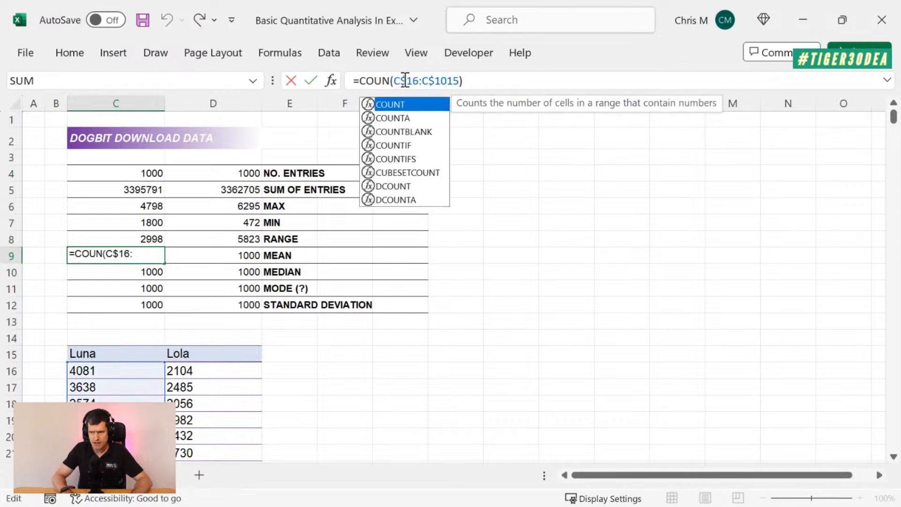
pyautogui.press('BackSpace')
pyautogui.press('BackSpace')
pyautogui.write('avera')
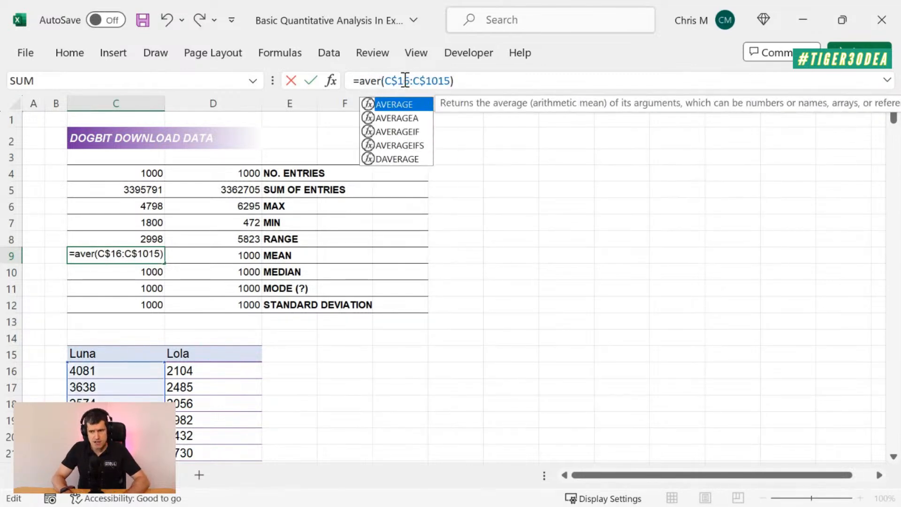
pyautogui.write('ge')
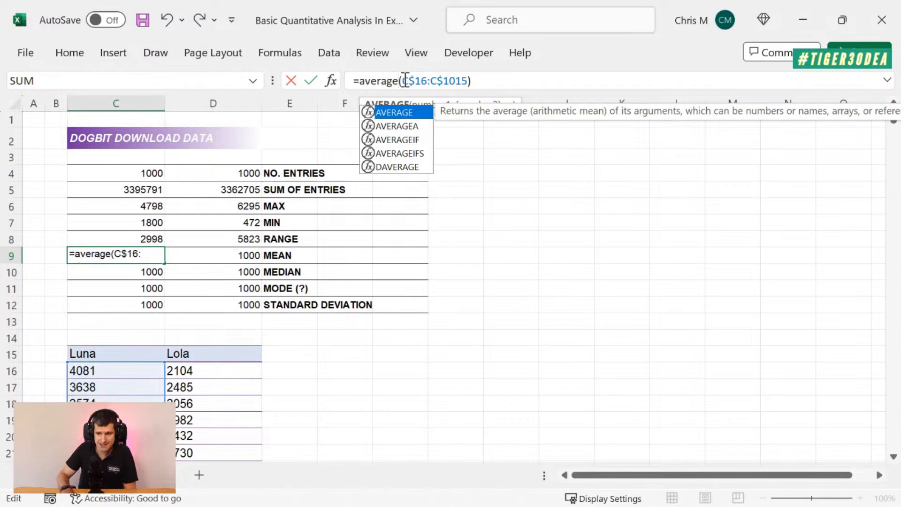
pyautogui.press('Return')
# Fill the AVERAGE formula from C9 across to D9 and compare both means with the ranges in row 8
pyautogui.press('Up')
pyautogui.hotkey('shift', 'Right')
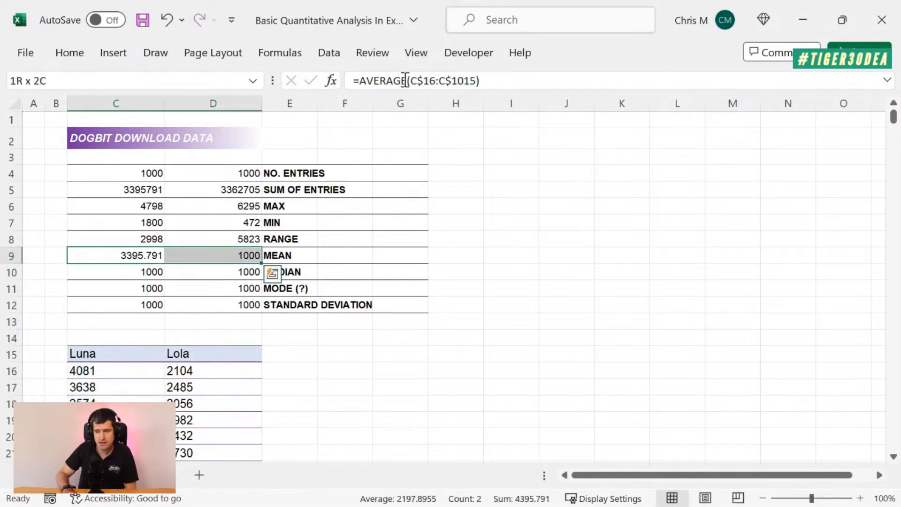
pyautogui.hotkey('ctrl', 'r')
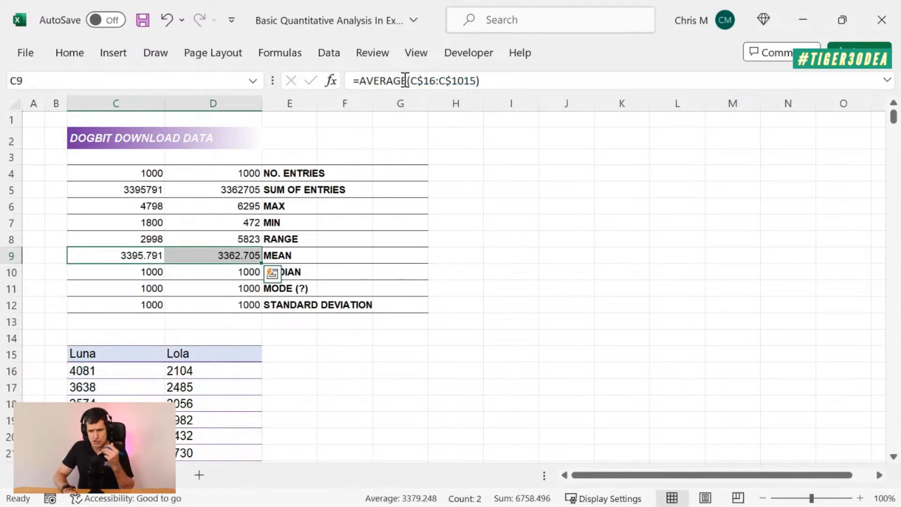
pyautogui.hotkey('shift', 'Left')
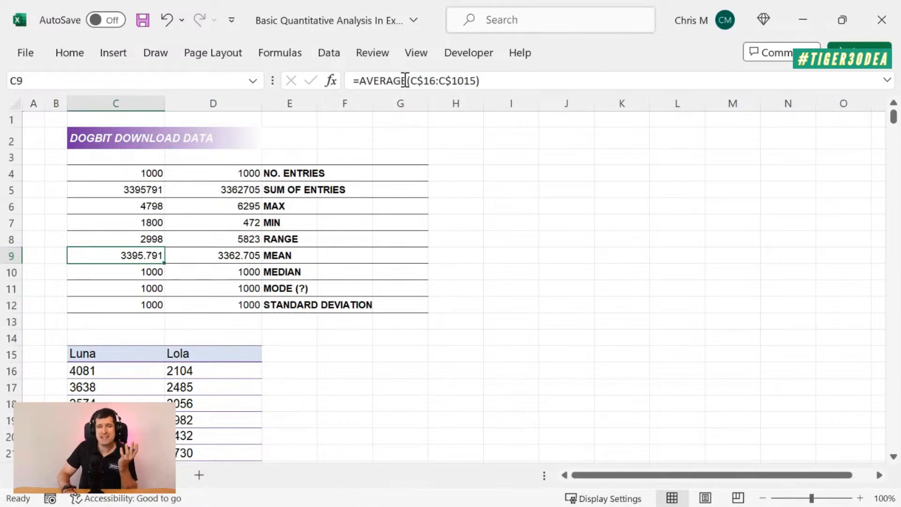
pyautogui.hotkey('shift', 'Right')
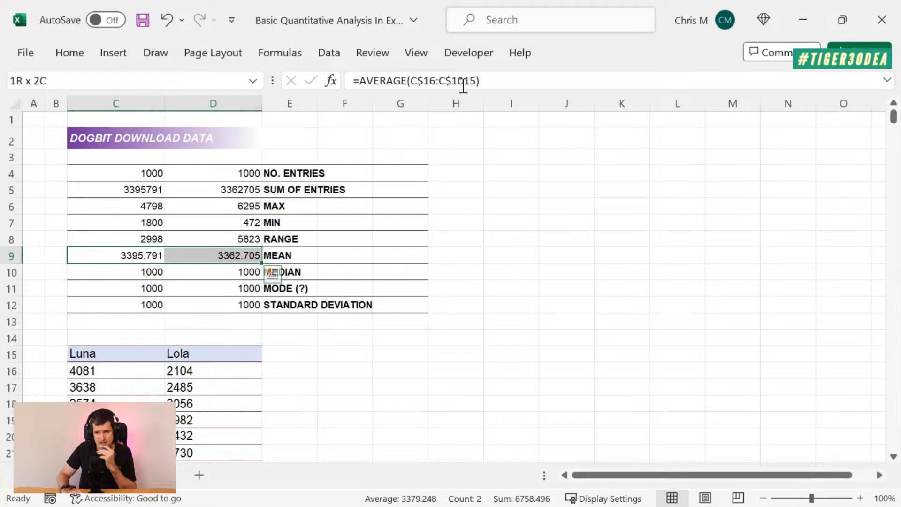
pyautogui.press('Up')
pyautogui.hotkey('shift', 'Right')
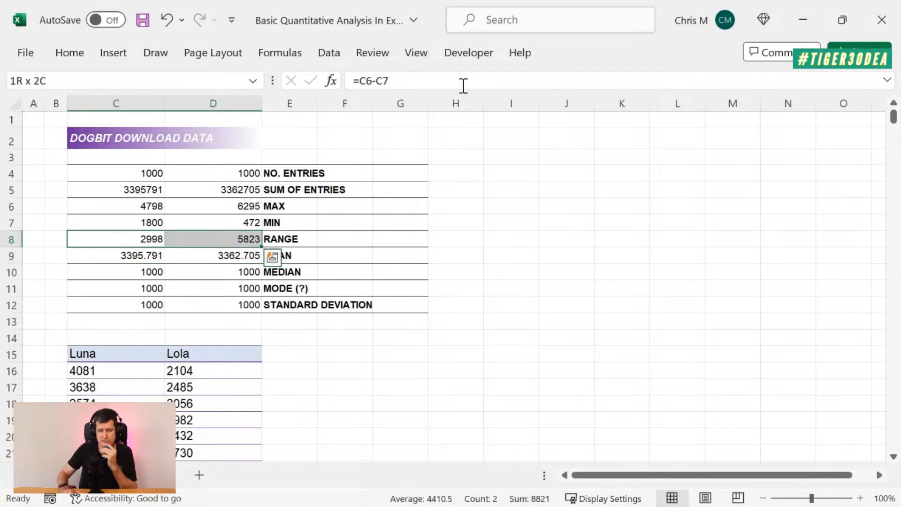
# Replace COUNTA with MEDIAN in the Luna MEDIAN cell C10, giving =MEDIAN(C$16:C$1015)
pyautogui.press('Down')
pyautogui.press('Down')
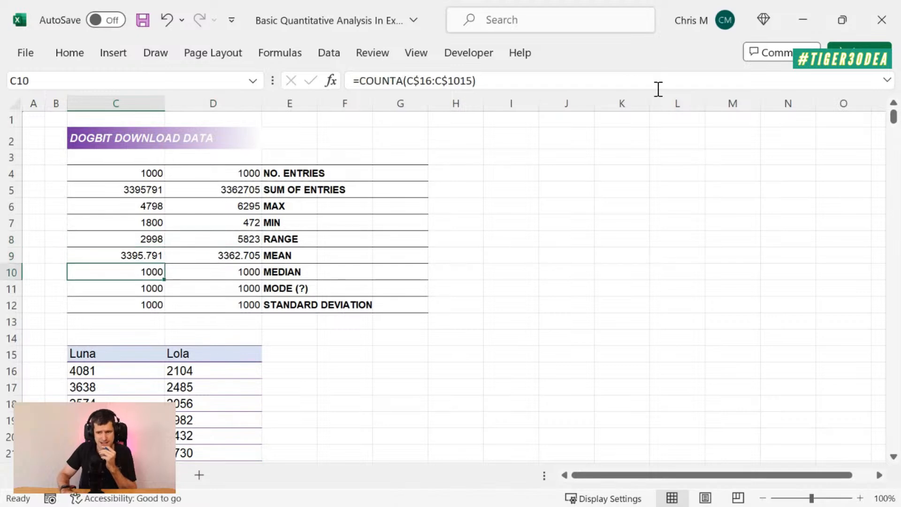
pyautogui.click(403, 80)
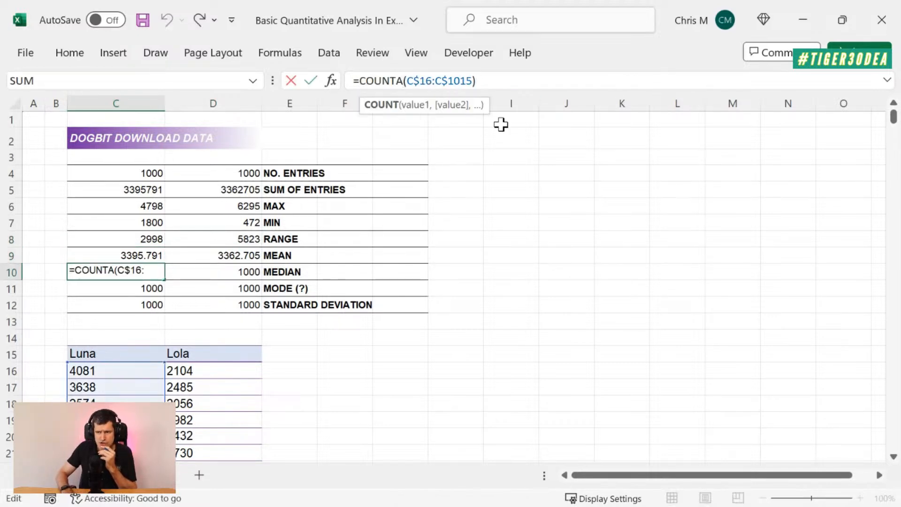
pyautogui.press('BackSpace')
pyautogui.press('BackSpace')
pyautogui.press('BackSpace')
pyautogui.press('BackSpace')
pyautogui.press('BackSpace')
pyautogui.press('BackSpace')
pyautogui.write('media')
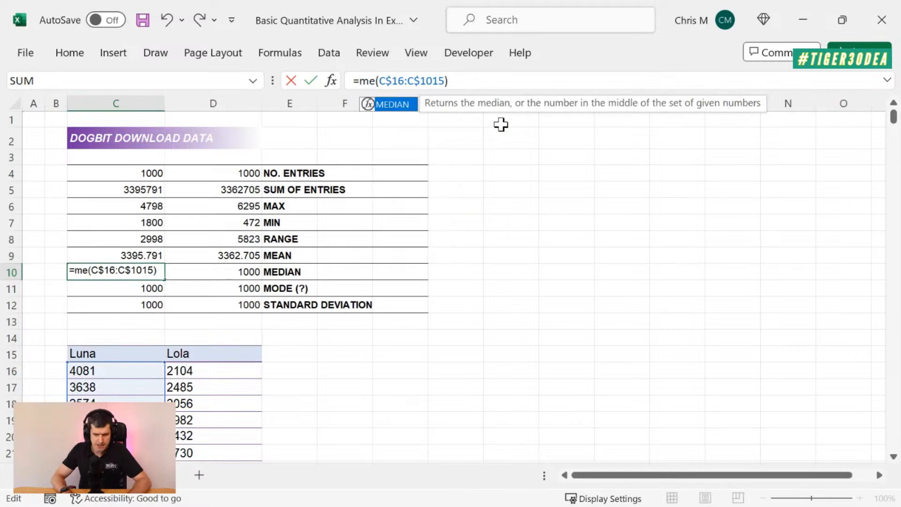
pyautogui.write('n')
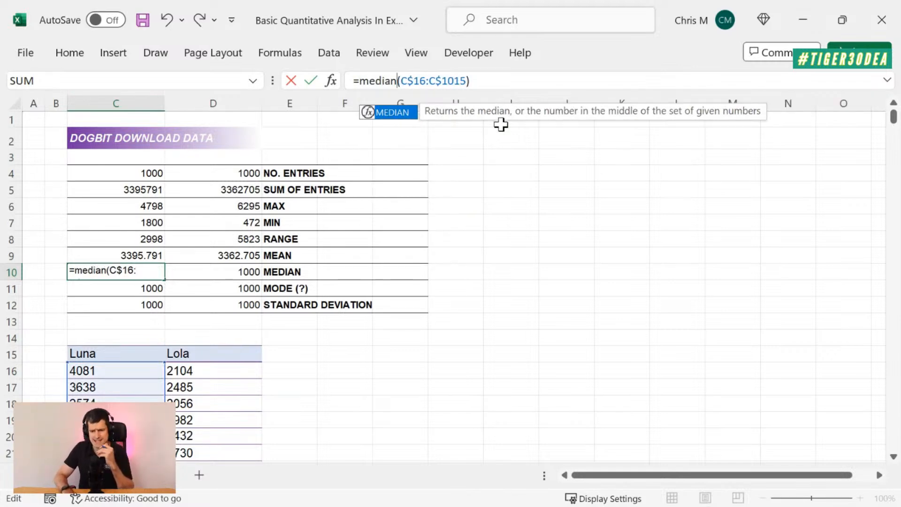
pyautogui.hotkey('ctrl', 'Return')
# Replace COUNTA with MEDIAN in the Lola MEDIAN cell D10, giving =MEDIAN(D$16:D$1015)
pyautogui.press('Right')
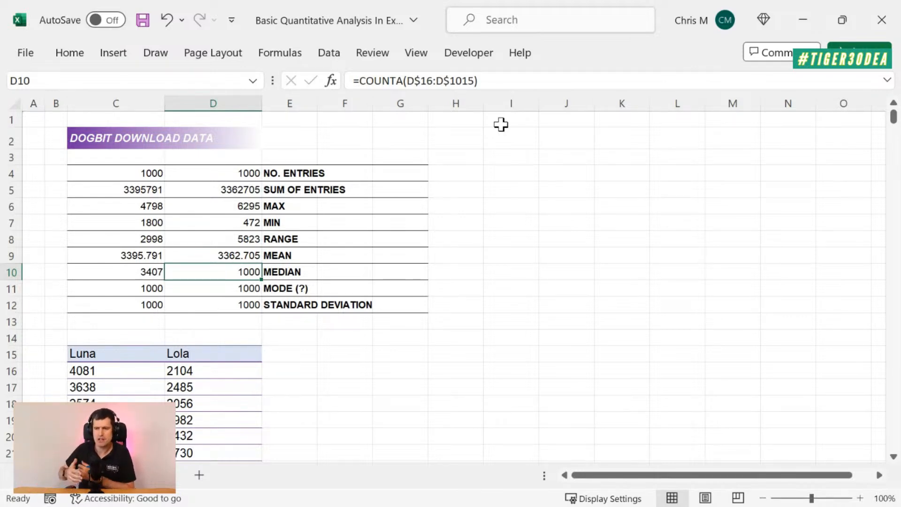
pyautogui.click(403, 80)
pyautogui.press('BackSpace')
pyautogui.press('BackSpace')
pyautogui.press('BackSpace')
pyautogui.press('BackSpace')
pyautogui.press('BackSpace')
pyautogui.press('BackSpace')
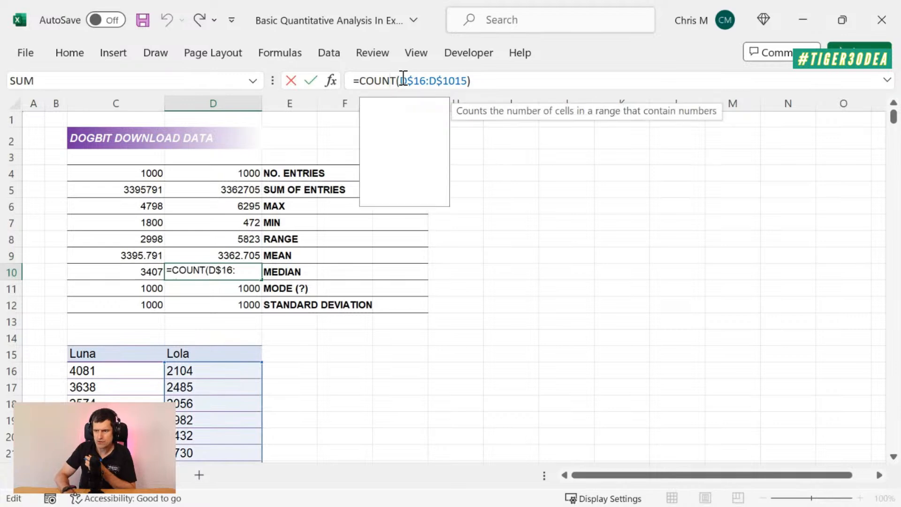
pyautogui.write('median')
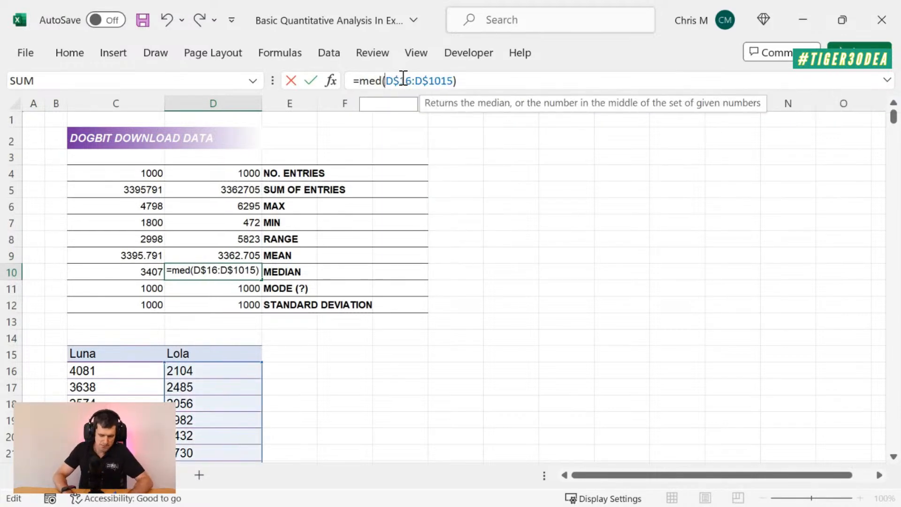
pyautogui.press('Return')
# Compare the mean and median in rows 9 and 10 for both Luna and Lola
pyautogui.press('Up')
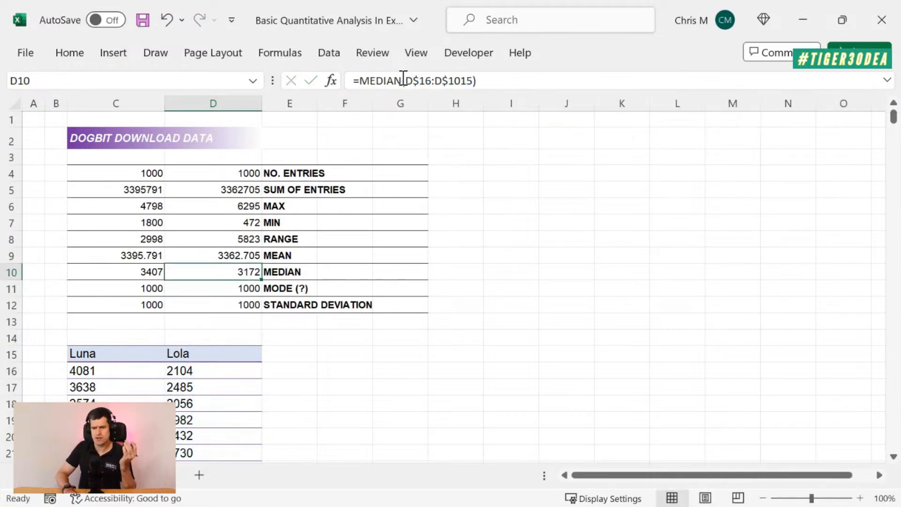
pyautogui.press('Left')
pyautogui.press('Right')
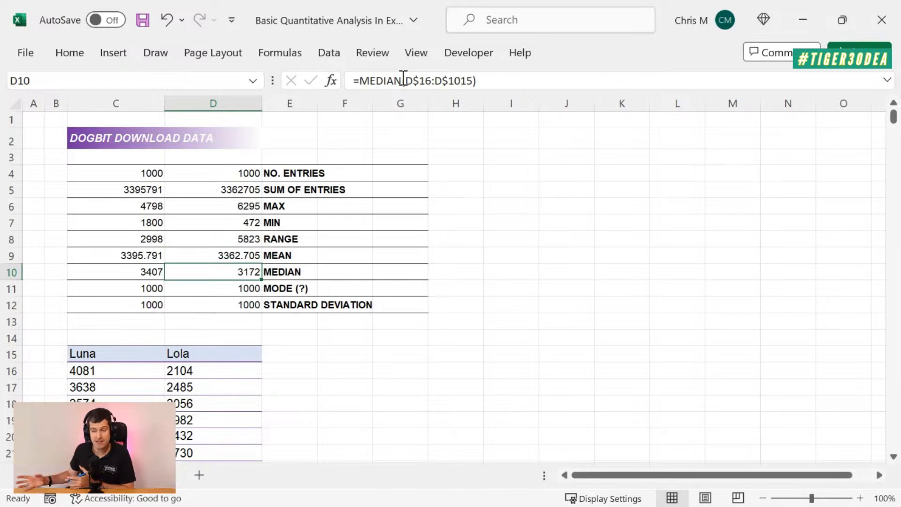
pyautogui.press('Up')
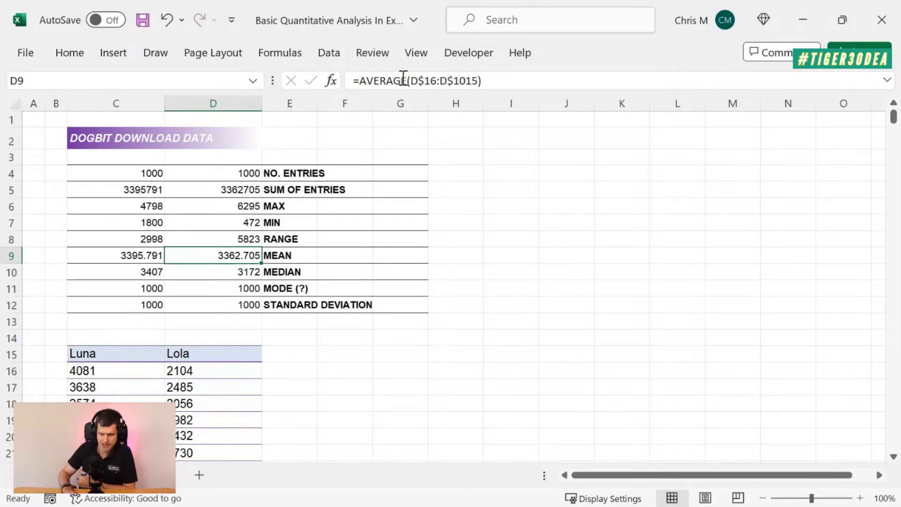
pyautogui.press('Down')
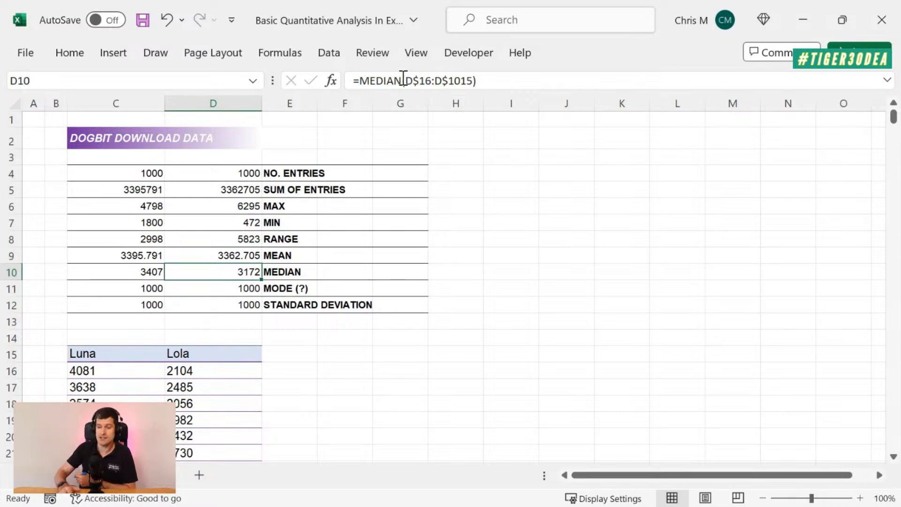
pyautogui.press('Up')
pyautogui.hotkey('shift', 'Down')
pyautogui.press('Left')
pyautogui.hotkey('shift', 'Down')
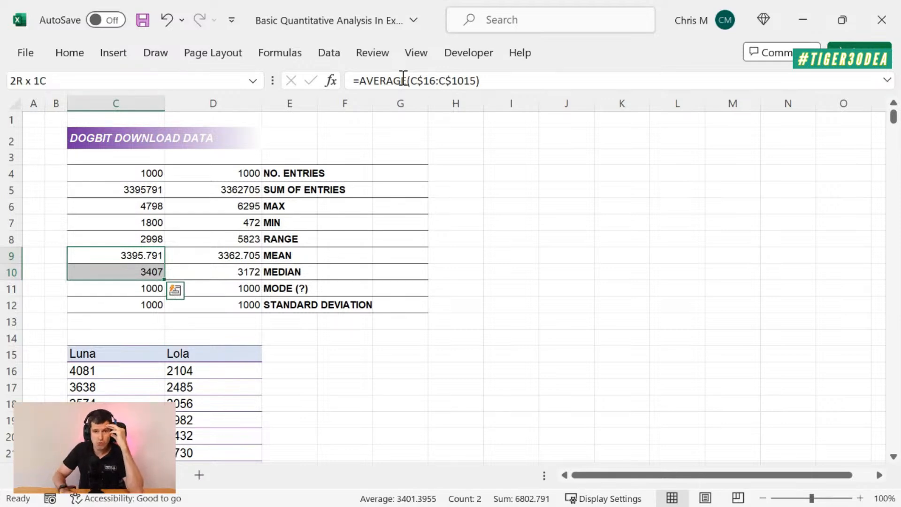
pyautogui.press('Right')
pyautogui.hotkey('shift', 'Down')
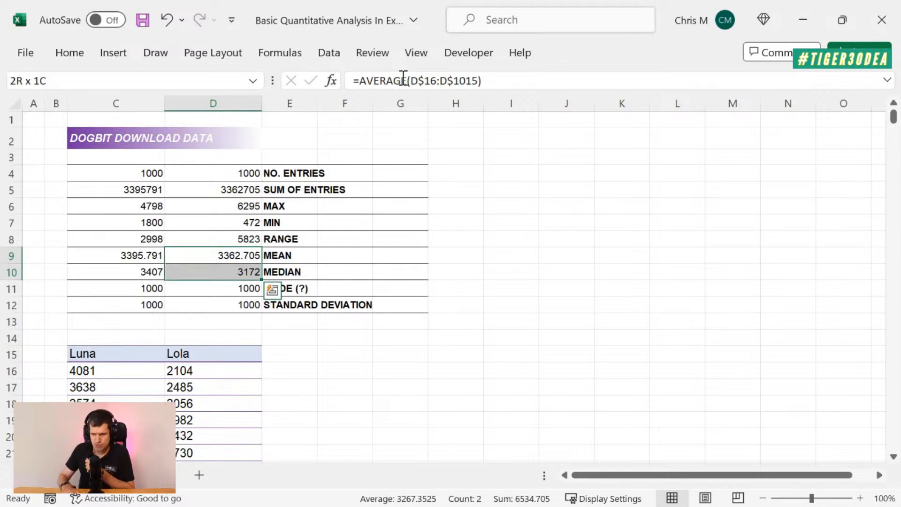
pyautogui.press('Up')
pyautogui.press('Down')
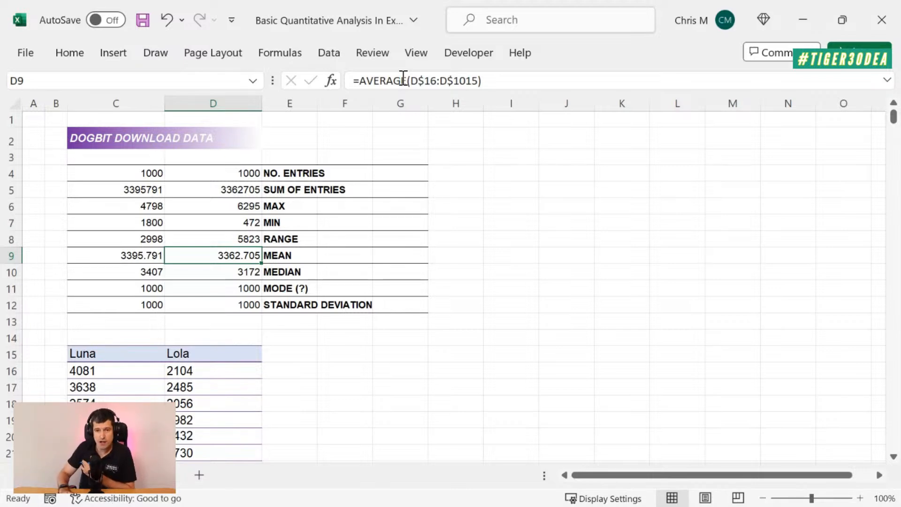
pyautogui.press('Down')
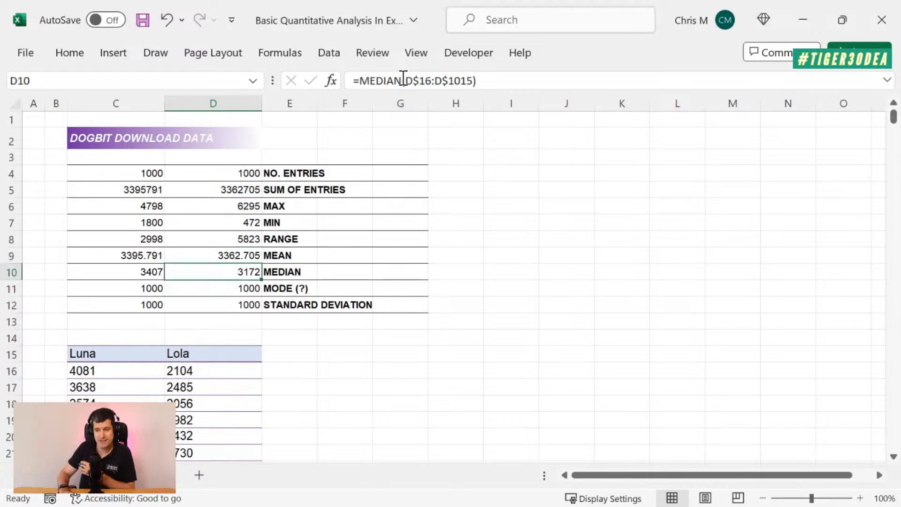
pyautogui.hotkey('shift', 'Up')
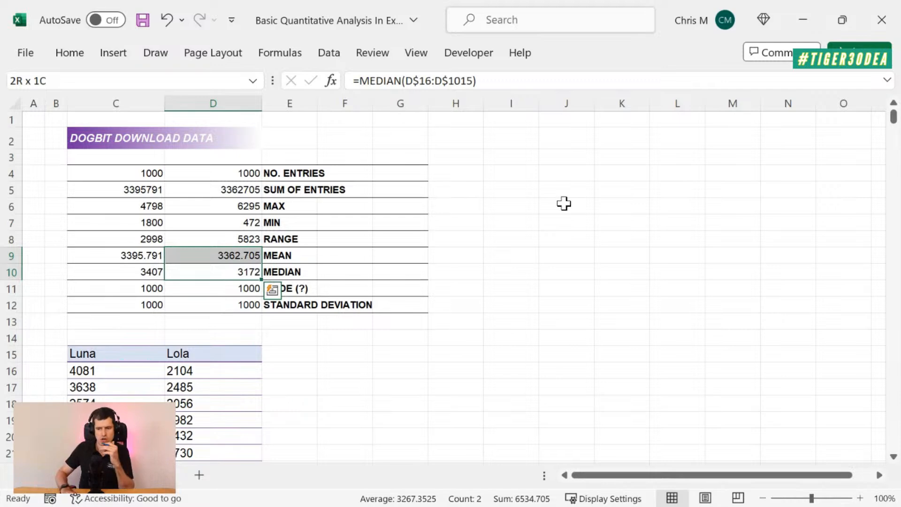
# Replace COUNTA with MODE in the Luna MODE cell C11, keeping the range C$16:C$1015
pyautogui.press('Down')
pyautogui.press('Left')
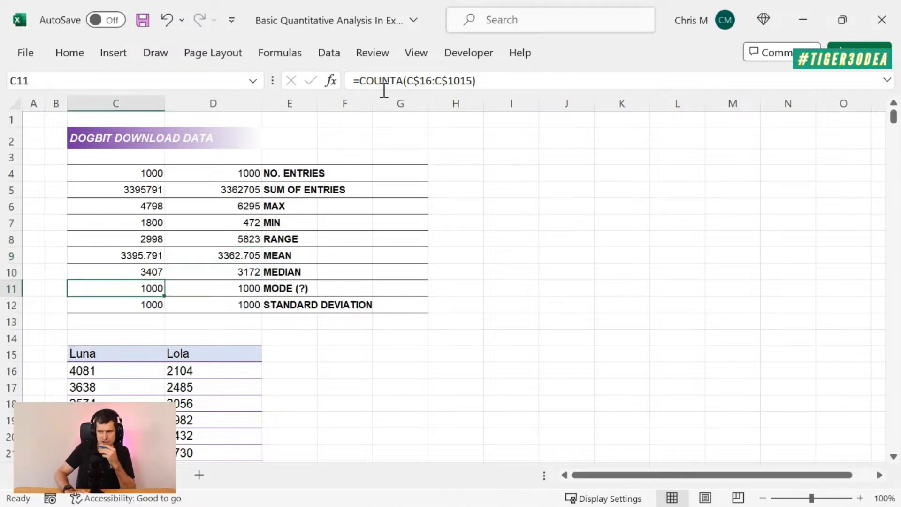
pyautogui.click(402, 82)
pyautogui.press('BackSpace')
pyautogui.press('BackSpace')
pyautogui.press('BackSpace')
pyautogui.press('BackSpace')
pyautogui.press('BackSpace')
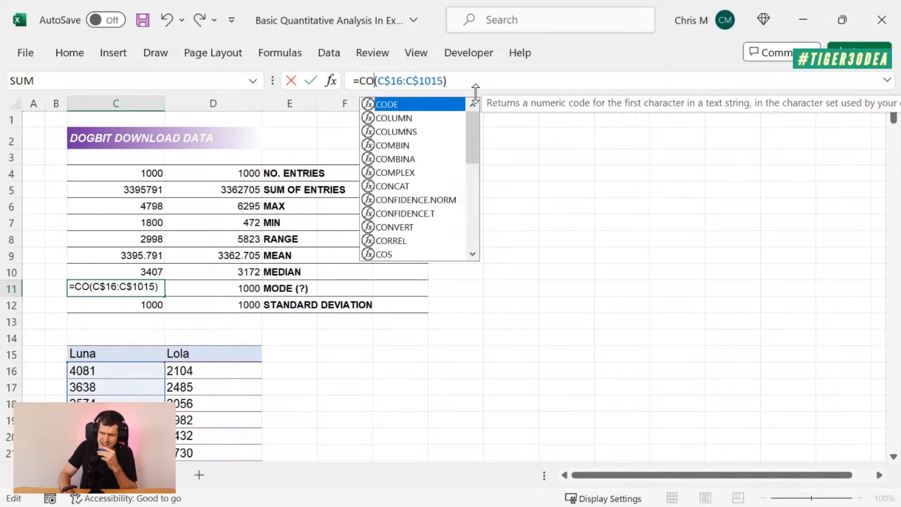
pyautogui.press('BackSpace')
pyautogui.write('mo')
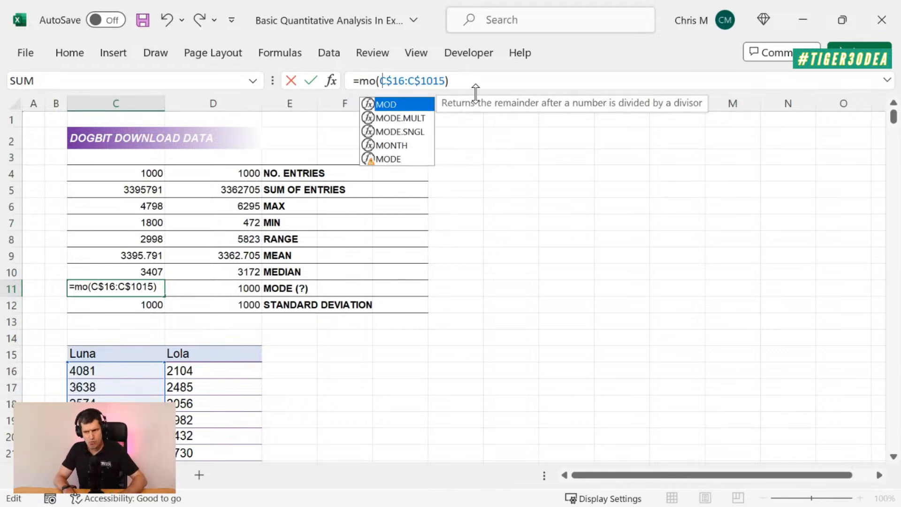
pyautogui.write('de')
pyautogui.press('Return')
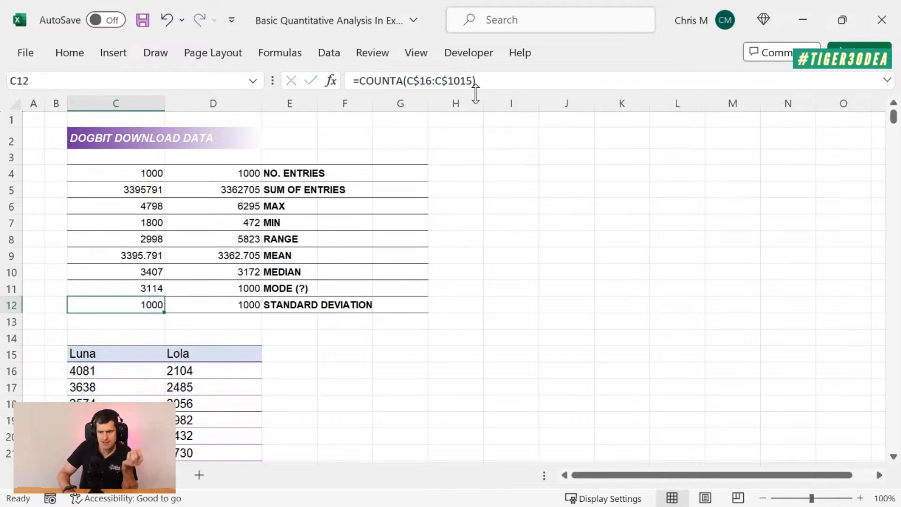
# Replace COUNTA with MODE in the Lola MODE cell D11, giving =MODE(D$16:D$1015)
pyautogui.press('Up')
pyautogui.press('Right')
pyautogui.click(402, 80)
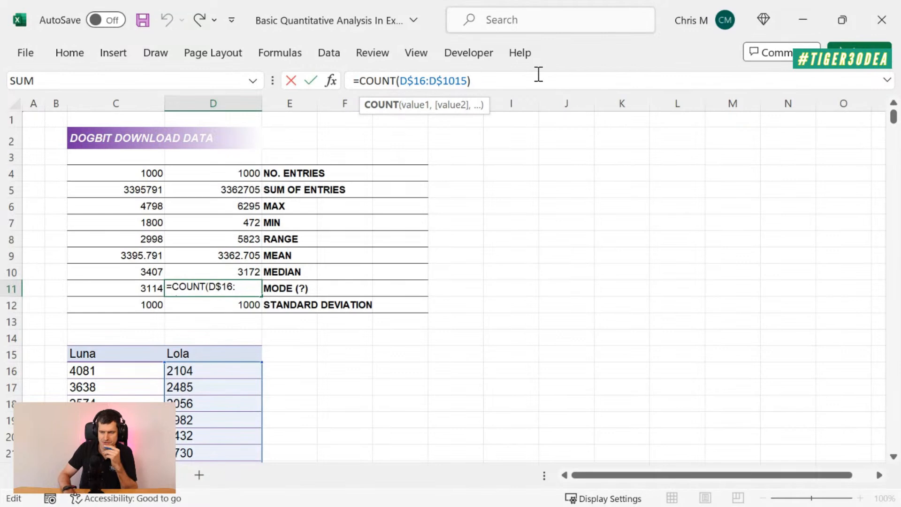
pyautogui.press('BackSpace')
pyautogui.press('BackSpace')
pyautogui.press('BackSpace')
pyautogui.press('BackSpace')
pyautogui.press('BackSpace')
pyautogui.press('BackSpace')
pyautogui.write('mi')
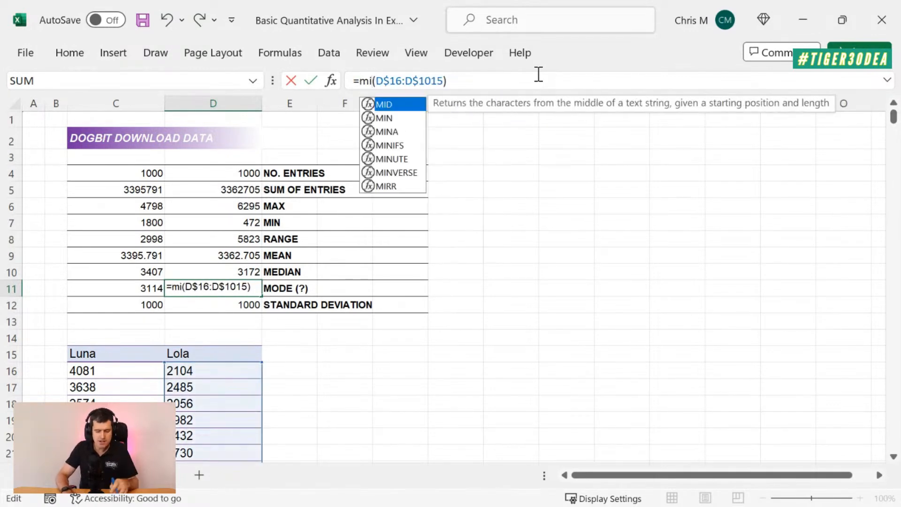
pyautogui.press('BackSpace')
pyautogui.write('ode')
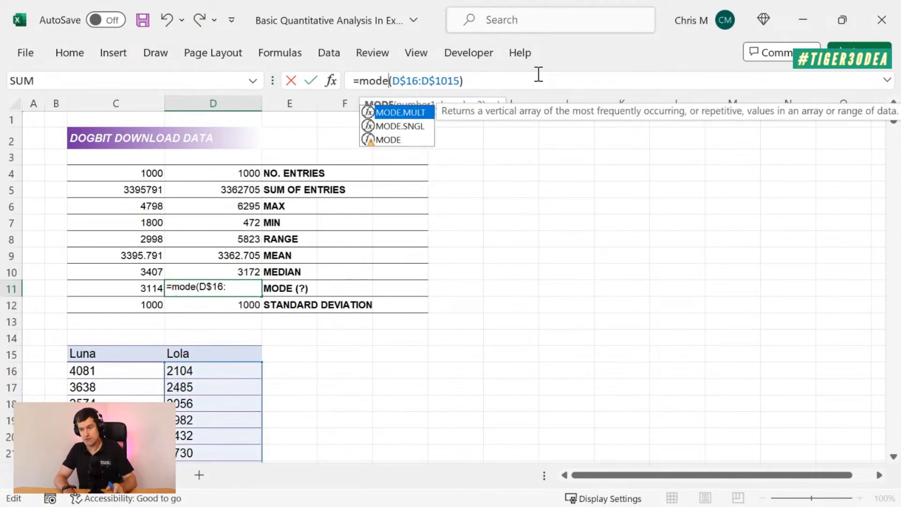
pyautogui.press('Return')
pyautogui.press('Up')
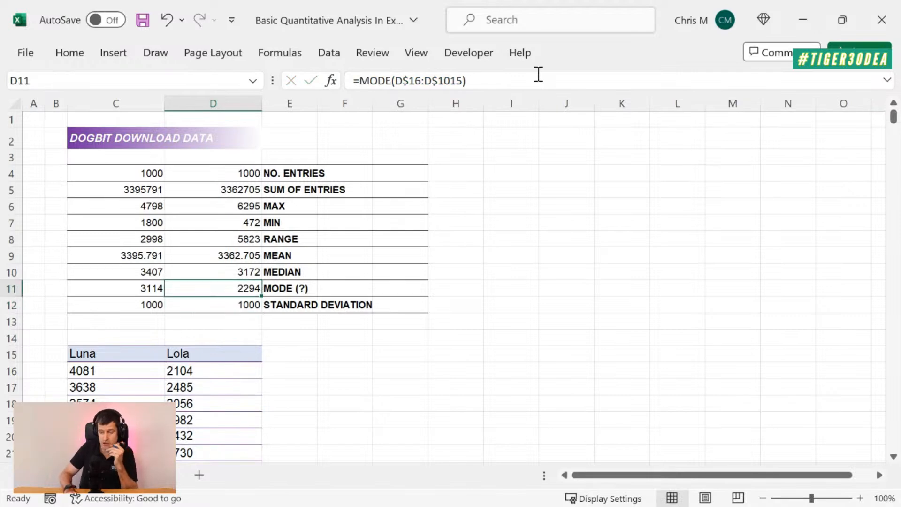
pyautogui.press('Left')
pyautogui.hotkey('shift', 'Right')
pyautogui.hotkey('ctrl', 'r')
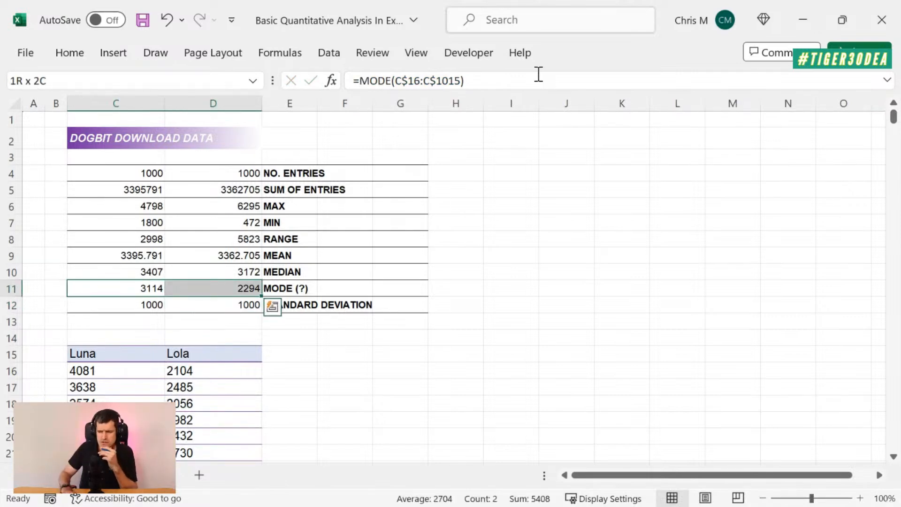
# Start a COUNTIF formula in the empty cell H11, beside the MODE row
pyautogui.press('Right')
pyautogui.press('Right')
pyautogui.press('Right')
pyautogui.press('Right')
pyautogui.press('Right')
pyautogui.press('Left')
pyautogui.press('Left')
pyautogui.press('Left')
pyautogui.press('Left')
pyautogui.press('Left')
pyautogui.press('Right')
pyautogui.press('Right')
pyautogui.press('Right')
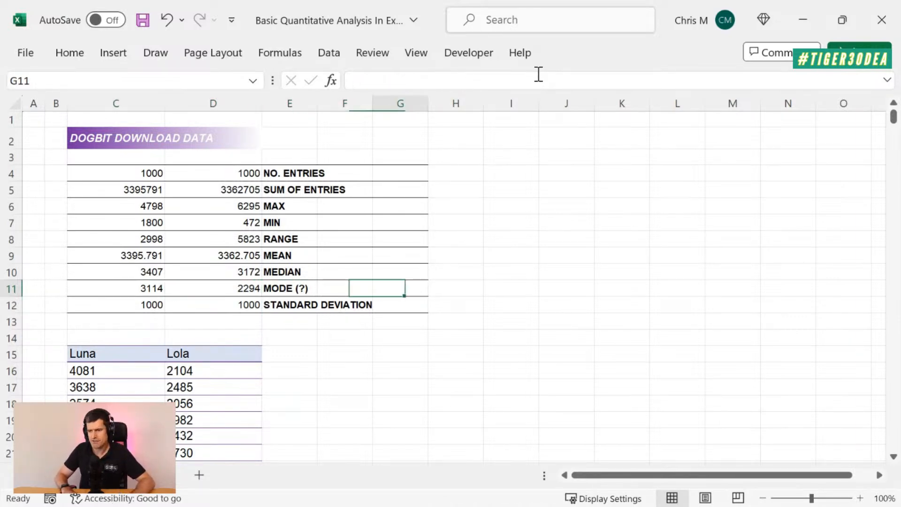
pyautogui.press('Right')
pyautogui.press('Right')
pyautogui.write('=cointif')
pyautogui.press('BackSpace')
pyautogui.press('BackSpace')
pyautogui.press('BackSpace')
pyautogui.press('BackSpace')
pyautogui.press('BackSpace')
pyautogui.write('unt')
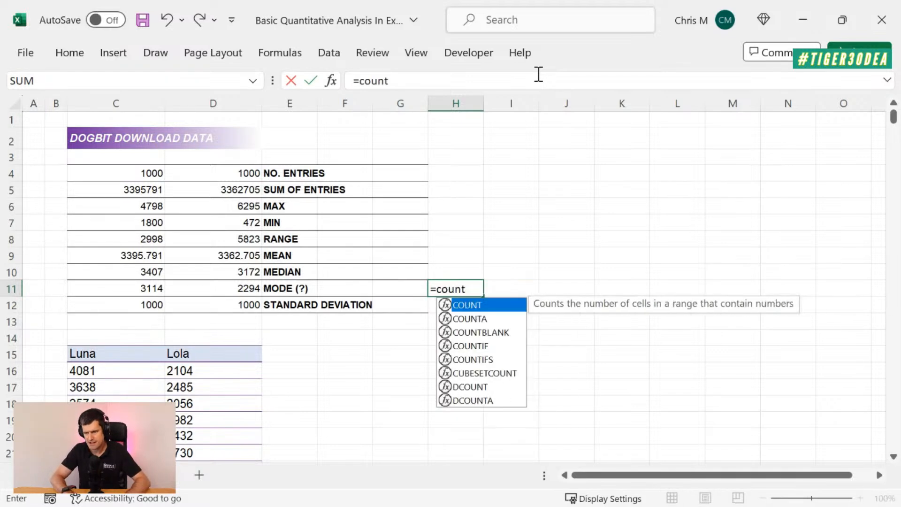
pyautogui.write('if(')
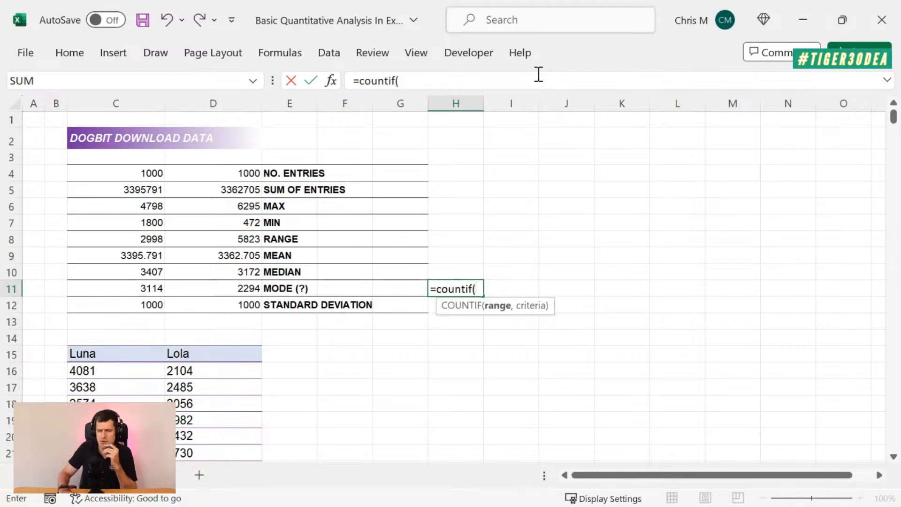
# Set the COUNTIF range in H11 to the Luna entries C16:C1015
pyautogui.press('Left')
pyautogui.press('Left')
pyautogui.press('Left')
pyautogui.press('Left')
pyautogui.press('Left')
pyautogui.press('Down')
pyautogui.press('Down')
pyautogui.press('Down')
pyautogui.press('Down')
pyautogui.press('Down')
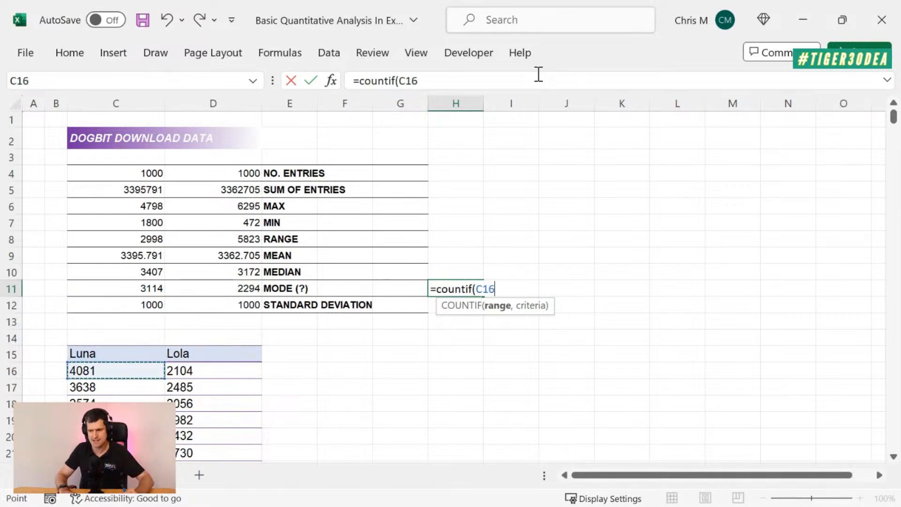
pyautogui.hotkey('ctrl', 'shift', 'Down')
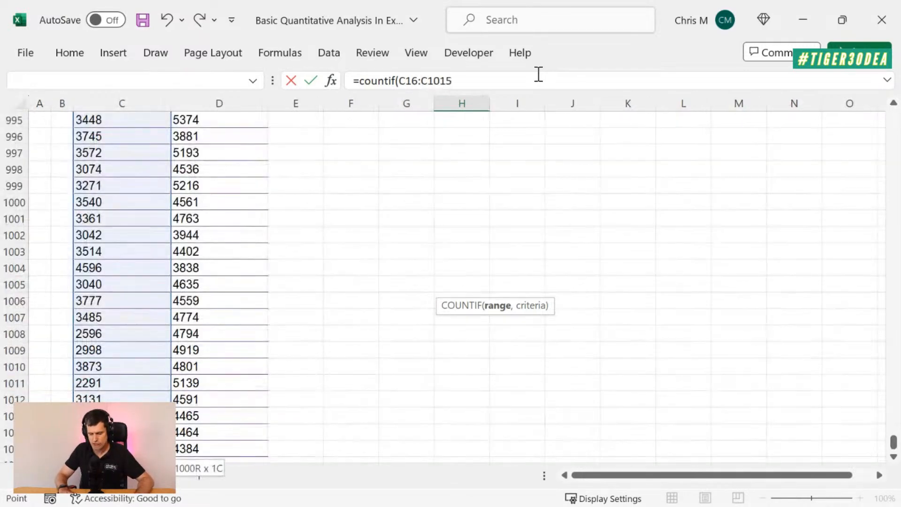
pyautogui.write(',')
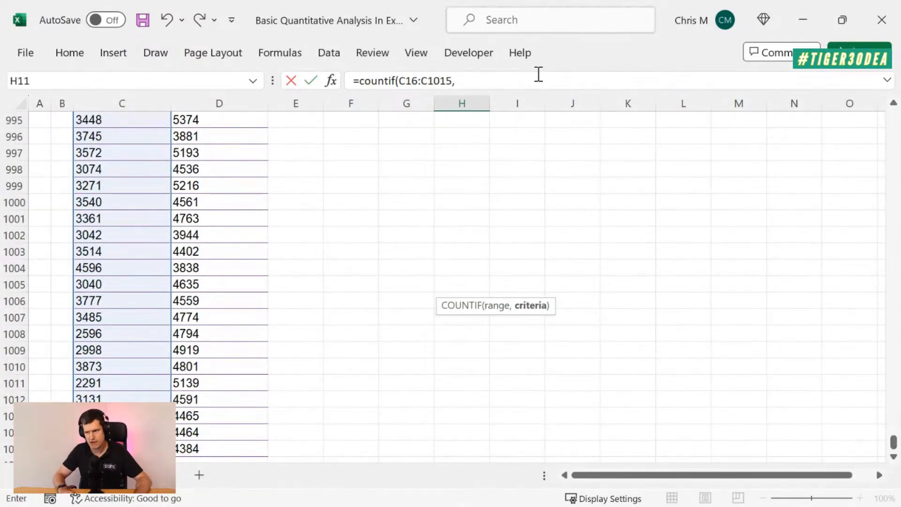
# Use the Luna mode in C11 as the COUNTIF criteria and complete the formula as =COUNTIF(C16:C1015,C11)
pyautogui.press('Left')
pyautogui.press('Left')
pyautogui.press('Left')
pyautogui.press('Up')
pyautogui.press('Up')
pyautogui.press('Up')
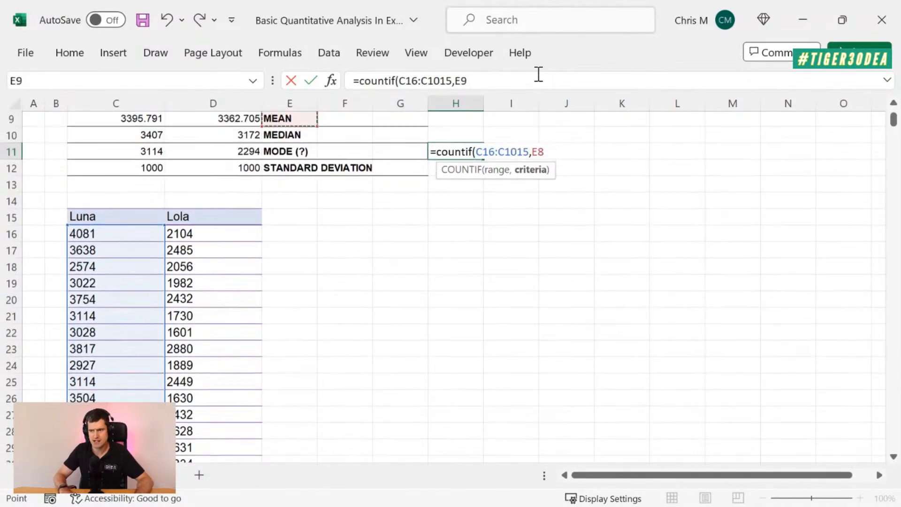
pyautogui.press('Down')
pyautogui.press('Down')
pyautogui.press('Down')
pyautogui.press('Left')
pyautogui.press('Left')
pyautogui.press('Left')
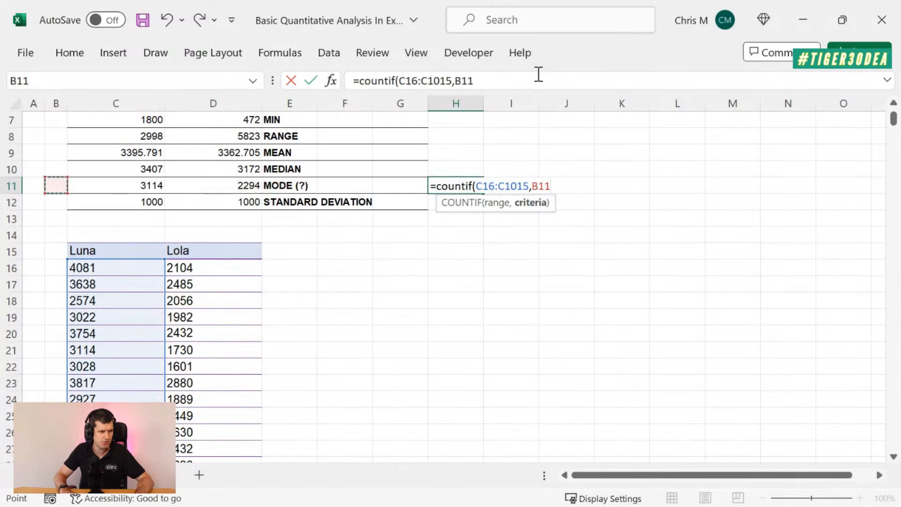
pyautogui.press('Right')
pyautogui.write(')')
pyautogui.press('Return')
pyautogui.press('Up')
pyautogui.press('Up')
pyautogui.press('Up')
pyautogui.press('Up')
pyautogui.press('Up')
pyautogui.press('Up')
pyautogui.press('Up')
pyautogui.press('Up')
pyautogui.press('Up')
pyautogui.press('Up')
pyautogui.press('Up')
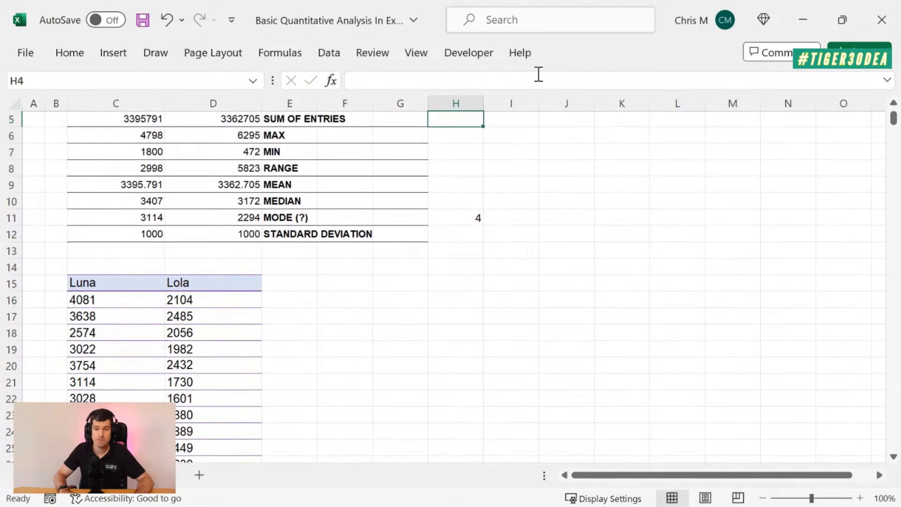
pyautogui.press('Down')
pyautogui.press('Down')
pyautogui.press('Down')
pyautogui.press('Down')
pyautogui.press('Down')
pyautogui.press('Down')
pyautogui.press('Down')
pyautogui.press('Down')
pyautogui.press('Down')
pyautogui.press('Down')
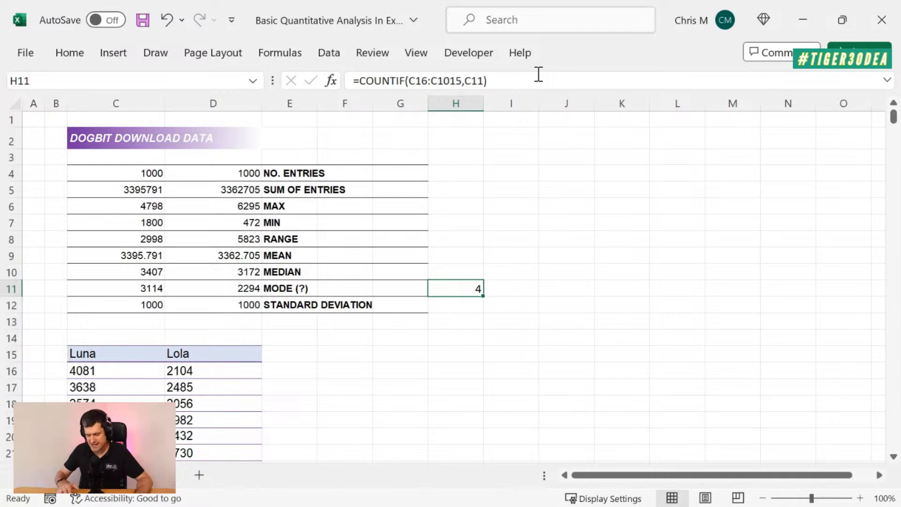
# Copy the COUNTIF formula from H11 across to I11 and check which Lola cells it references
pyautogui.hotkey('shift', 'Right')
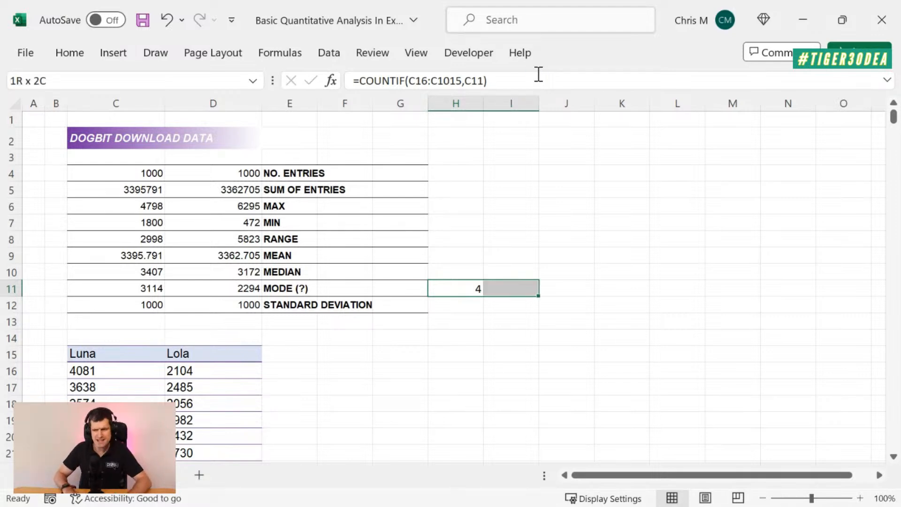
pyautogui.hotkey('ctrl', 'r')
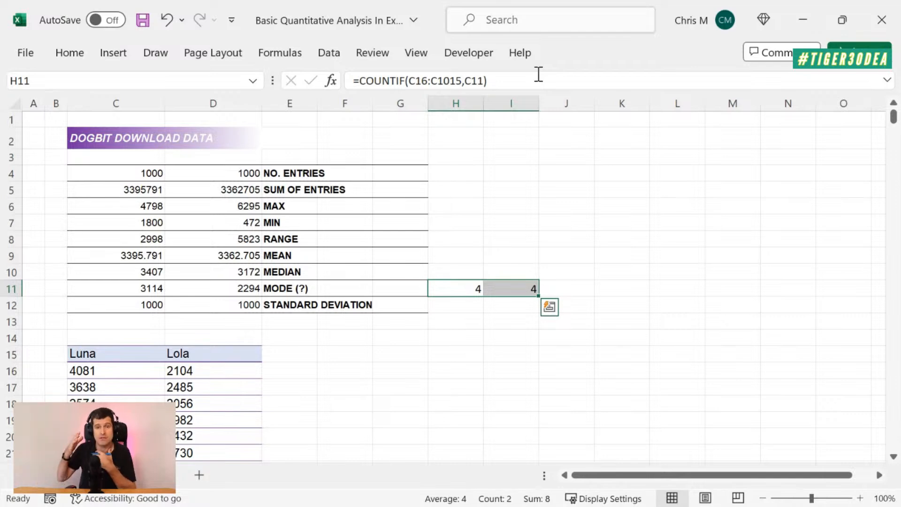
pyautogui.press('Right')
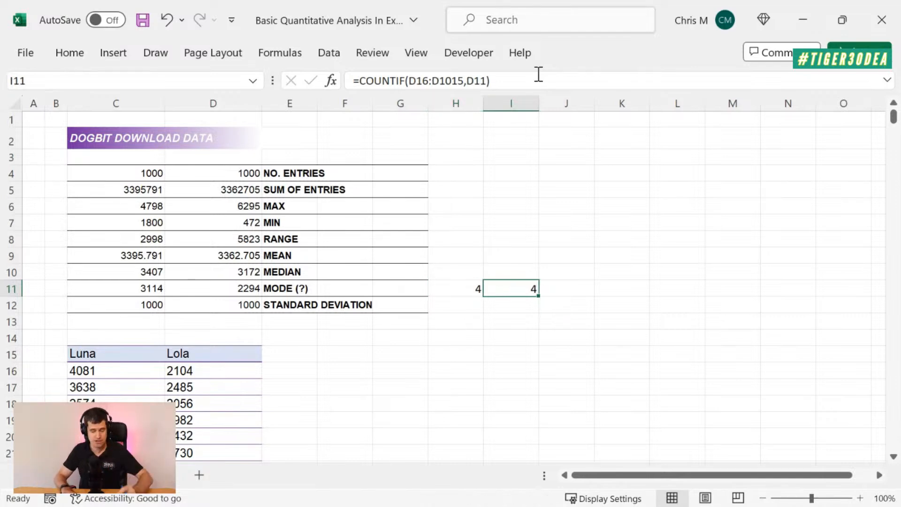
pyautogui.click(539, 74)
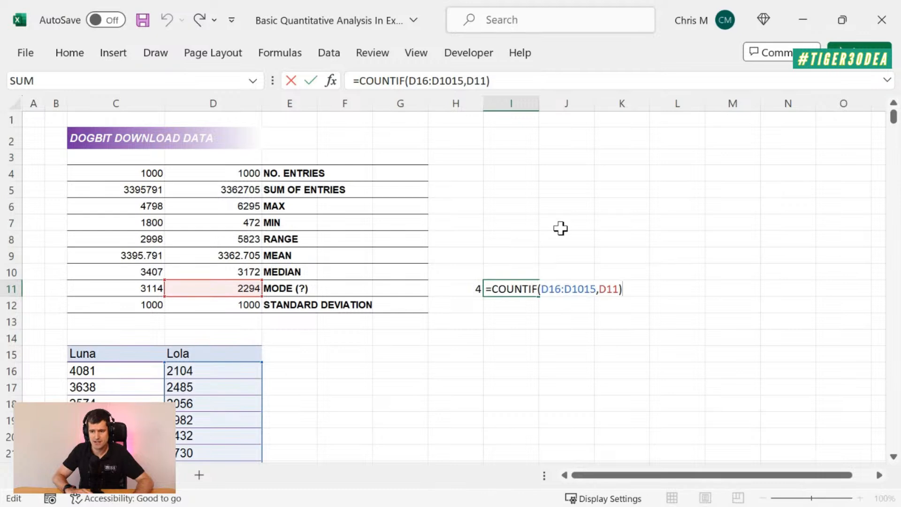
pyautogui.press('Escape')
# Clear the temporary COUNTIF formulas from H11:I11
pyautogui.press('Left')
pyautogui.hotkey('shift', 'Right')
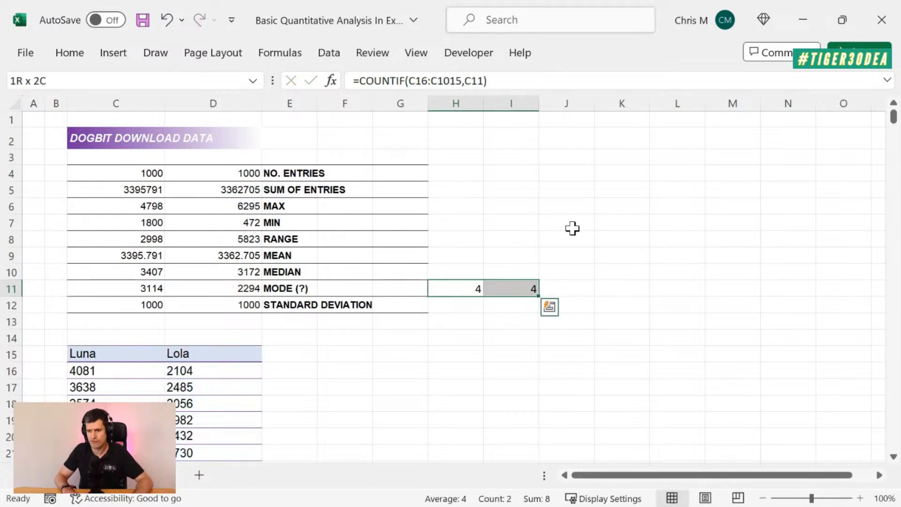
pyautogui.press('Delete')
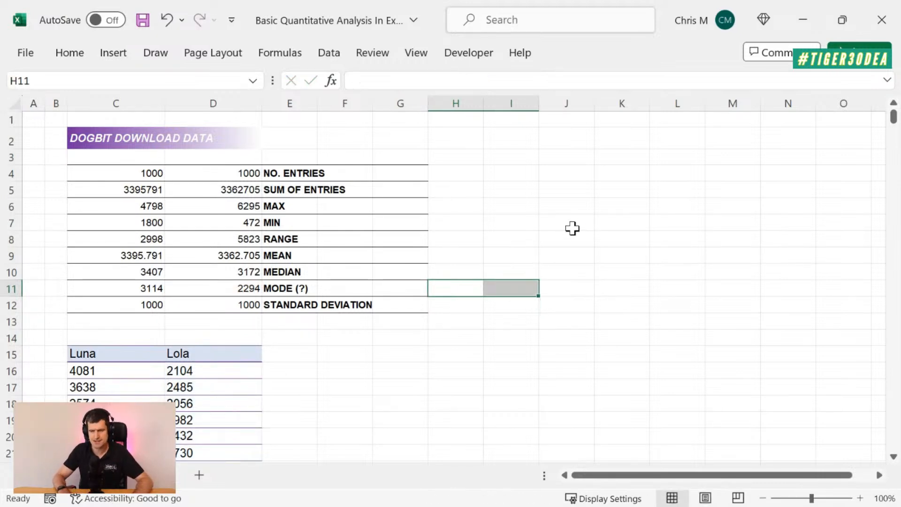
# Replace COUNTA with STDEV in the Luna STANDARD DEVIATION cell C12, giving =STDEV(C$16:C$1015)
pyautogui.press('Left')
pyautogui.press('Left')
pyautogui.press('Left')
pyautogui.press('Down')
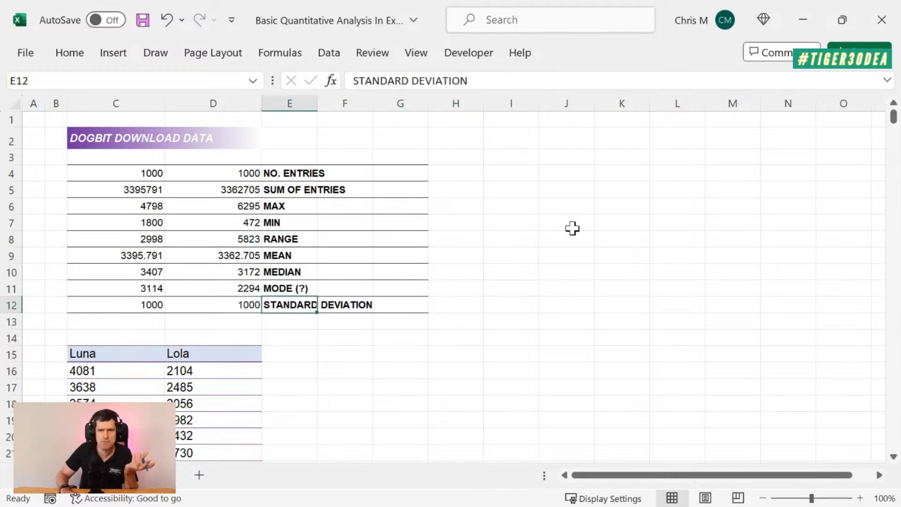
pyautogui.press('Left')
pyautogui.press('Left')
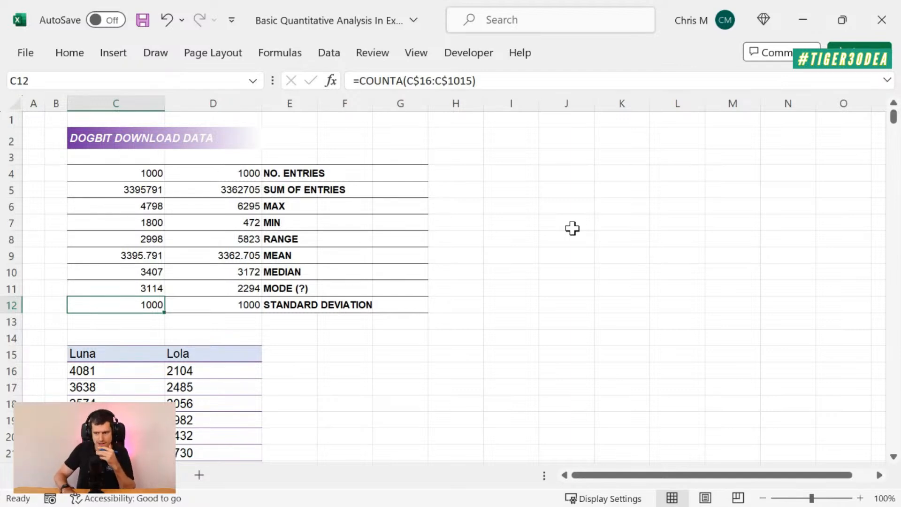
pyautogui.click(401, 82)
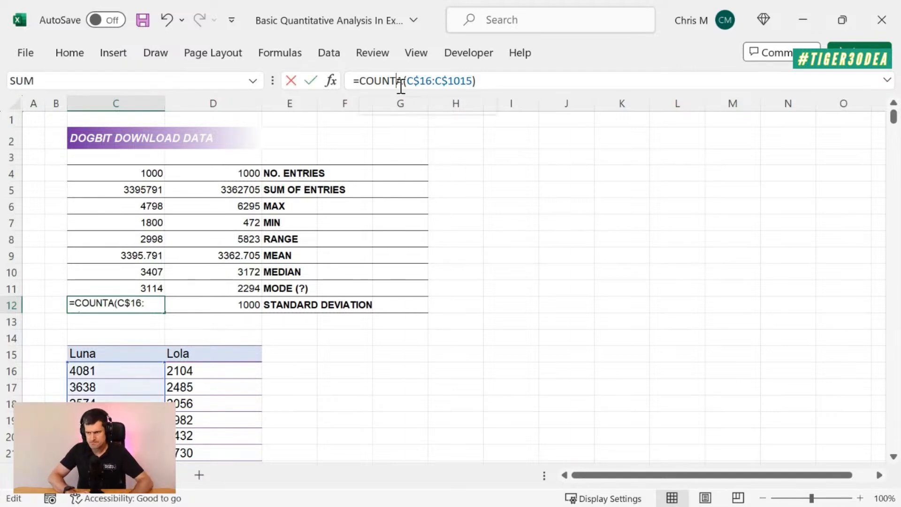
pyautogui.press('BackSpace')
pyautogui.press('BackSpace')
pyautogui.press('BackSpace')
pyautogui.press('BackSpace')
pyautogui.press('BackSpace')
pyautogui.press('Delete')
pyautogui.write('stde')
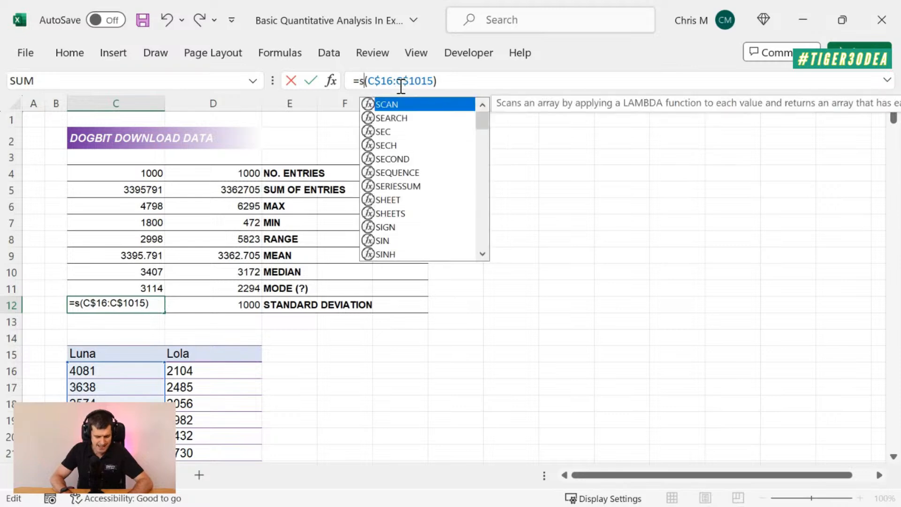
pyautogui.write('v')
pyautogui.press('Return')
# Fill the STDEV formula from C12 across to the Lola cell D12, giving =STDEV(D$16:D$1015)
pyautogui.press('Up')
pyautogui.hotkey('shift', 'Right')
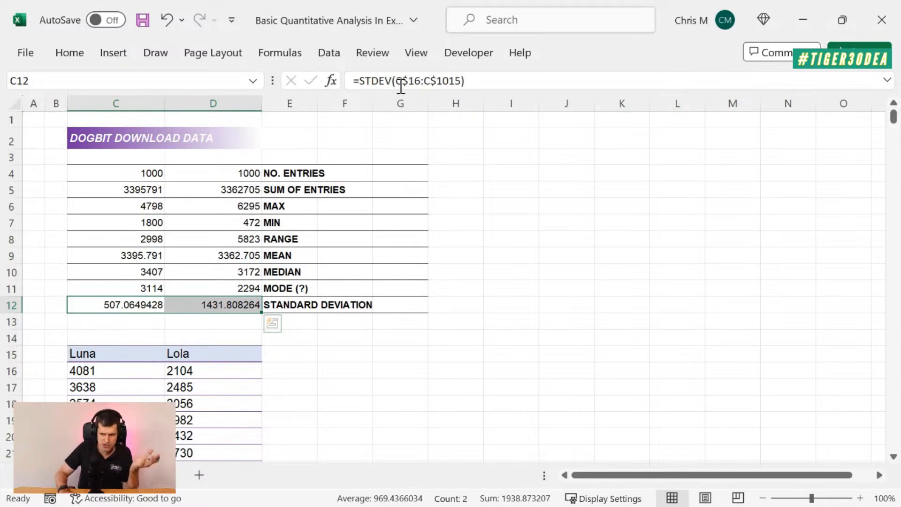
pyautogui.press('Left')
pyautogui.press('Right')
pyautogui.scroll(-1, 296, 217)
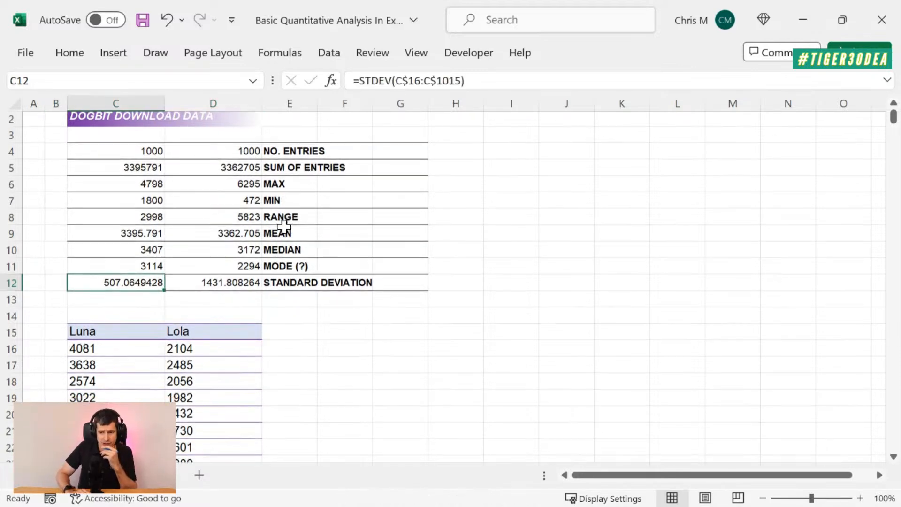
pyautogui.press('Right')
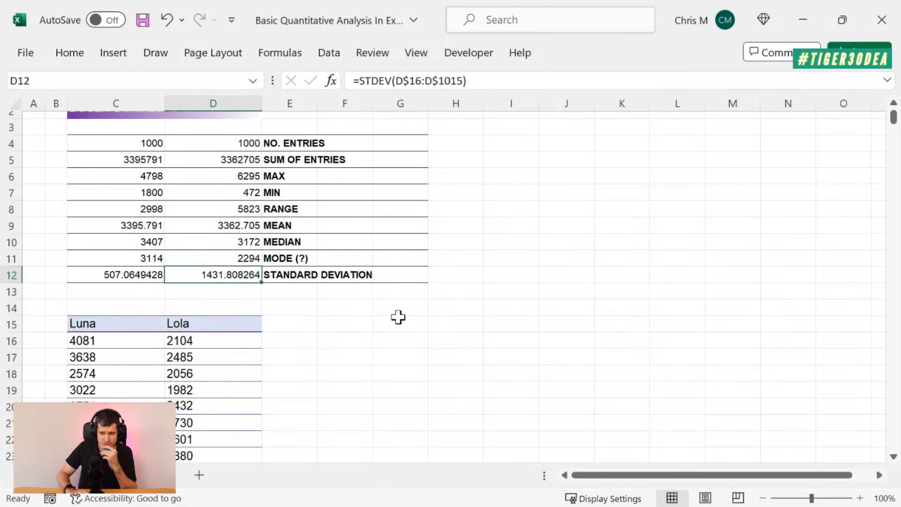
pyautogui.scroll(1, 398, 318)
pyautogui.press('Left')
pyautogui.hotkey('shift', 'Right')
pyautogui.hotkey('ctrl', 'r')
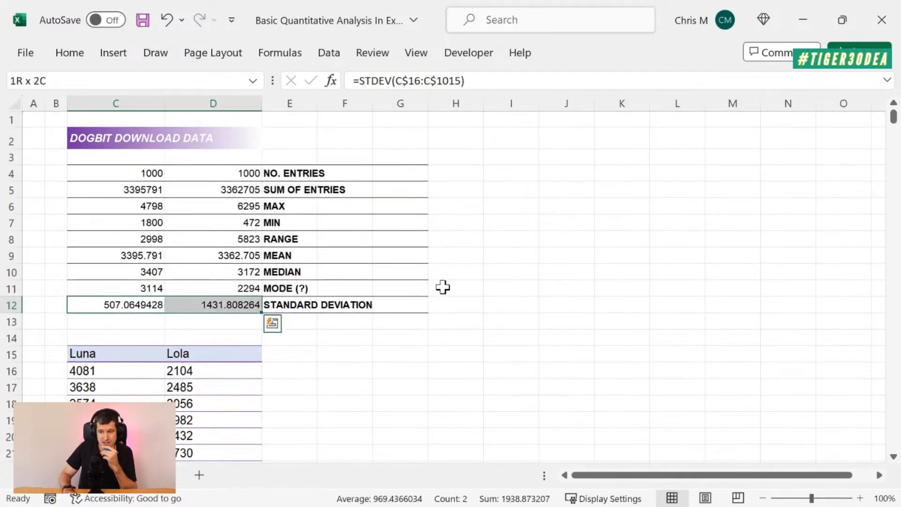
# Compare the Luna and Lola standard deviations in C12 and D12
pyautogui.press('Left')
pyautogui.press('Right')
pyautogui.hotkey('shift', 'Right')
pyautogui.hotkey('ctrl', 'r')
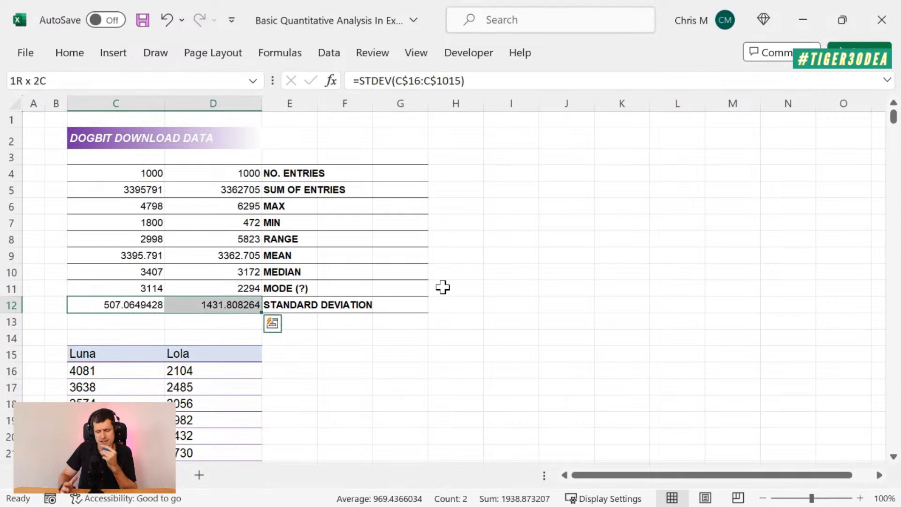
pyautogui.press('Left')
pyautogui.press('Right')
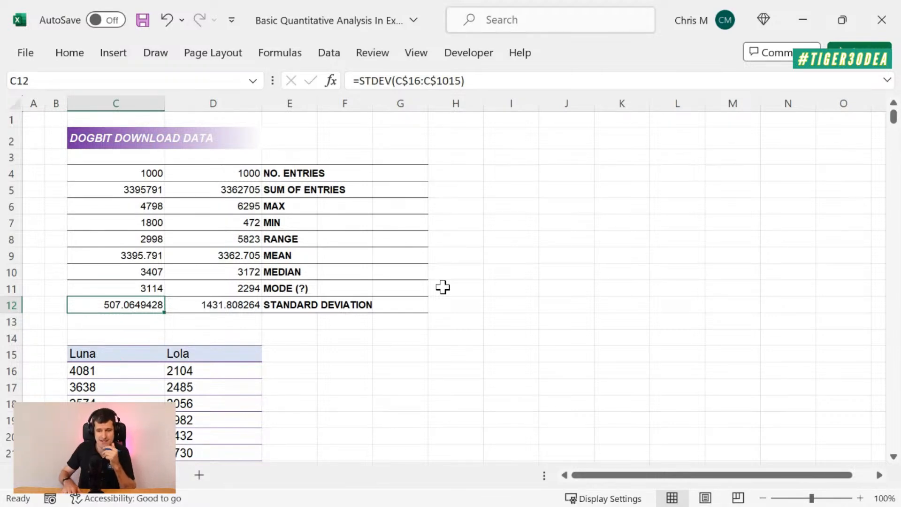
pyautogui.press('Down')
pyautogui.press('Down')
pyautogui.press('Up')
pyautogui.press('Up')
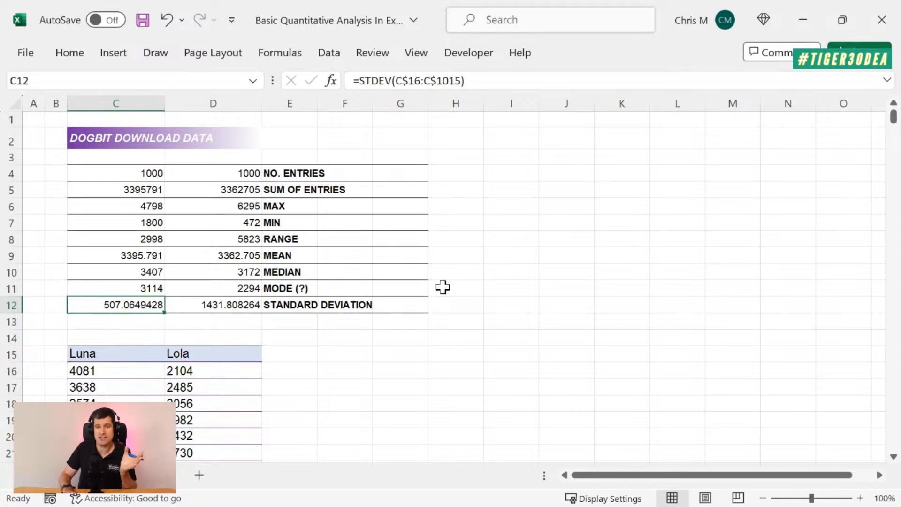
pyautogui.press('Right')
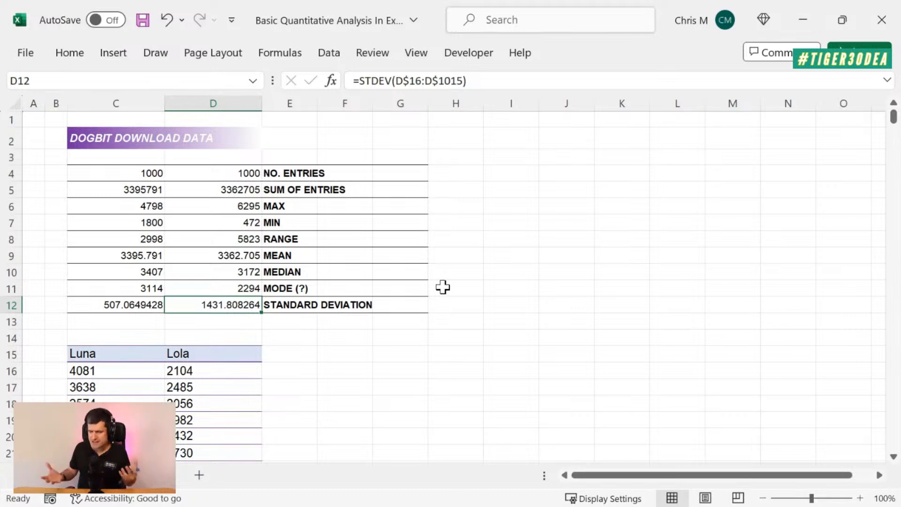
# Review the Luna and Lola means in row 9 against their standard deviations
pyautogui.press('Up')
pyautogui.press('Up')
pyautogui.press('Up')
pyautogui.hotkey('shift', 'space')
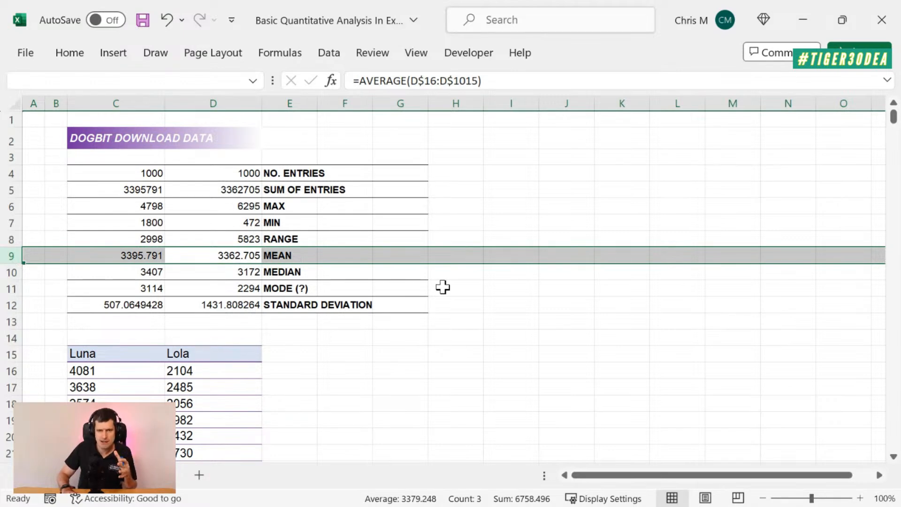
pyautogui.press('Right')
pyautogui.press('Left')
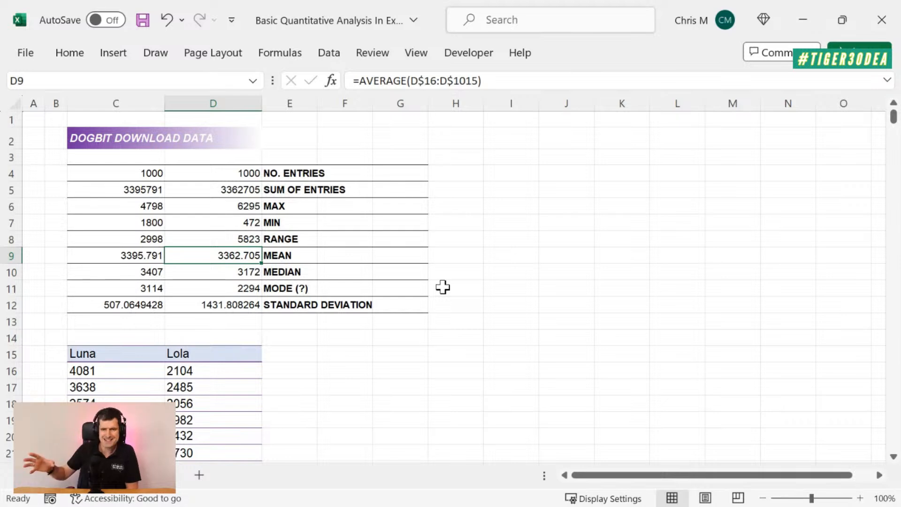
# Look through the raw Luna and Lola walk entries below the summary table
pyautogui.press('Right')
pyautogui.press('Right')
pyautogui.press('Right')
pyautogui.press('Right')
pyautogui.press('Right')
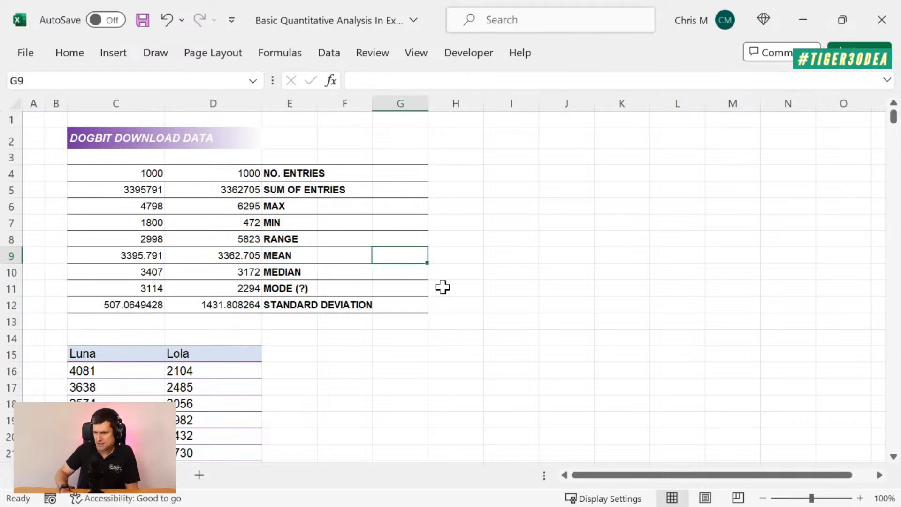
pyautogui.press('Up')
pyautogui.press('Up')
pyautogui.press('Up')
pyautogui.press('Up')
pyautogui.press('Up')
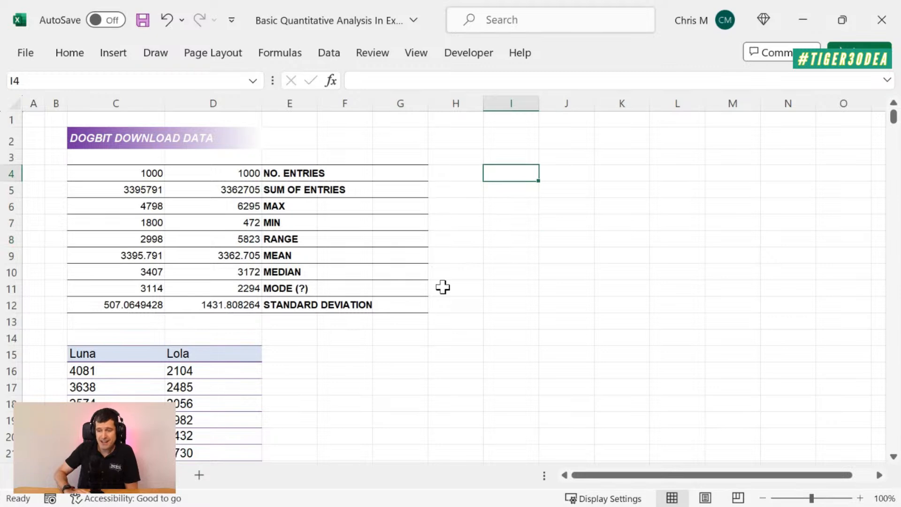
pyautogui.scroll(-3, 443, 288)
pyautogui.scroll(-2, 235, 330)
pyautogui.scroll(-2, 236, 330)
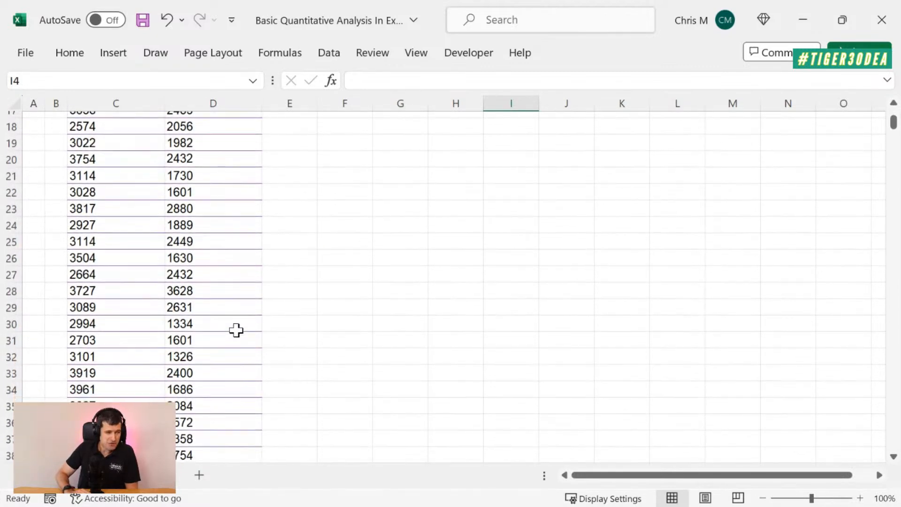
pyautogui.scroll(-3, 237, 273)
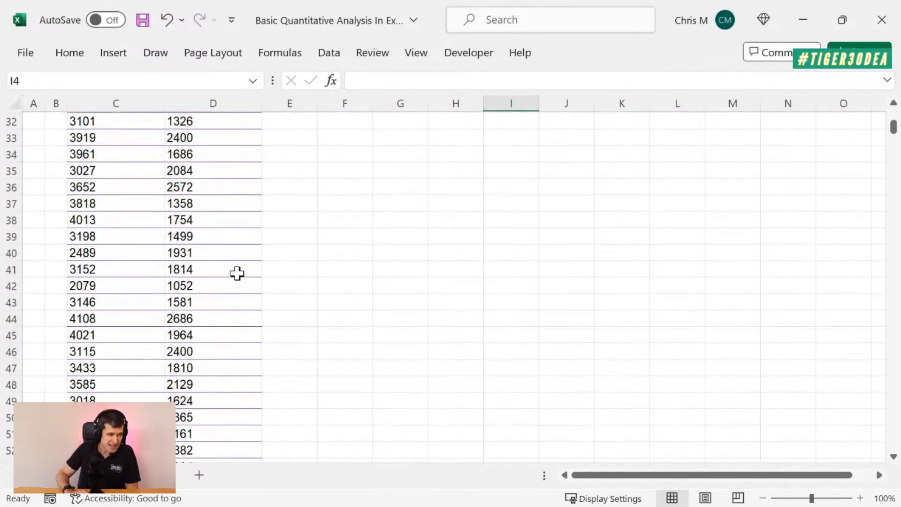
pyautogui.scroll(7, 237, 274)
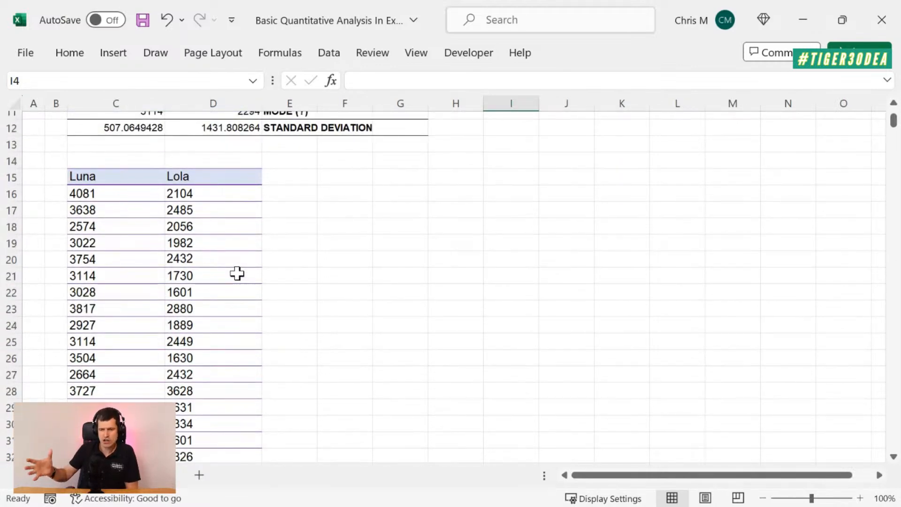
pyautogui.scroll(4, 237, 273)
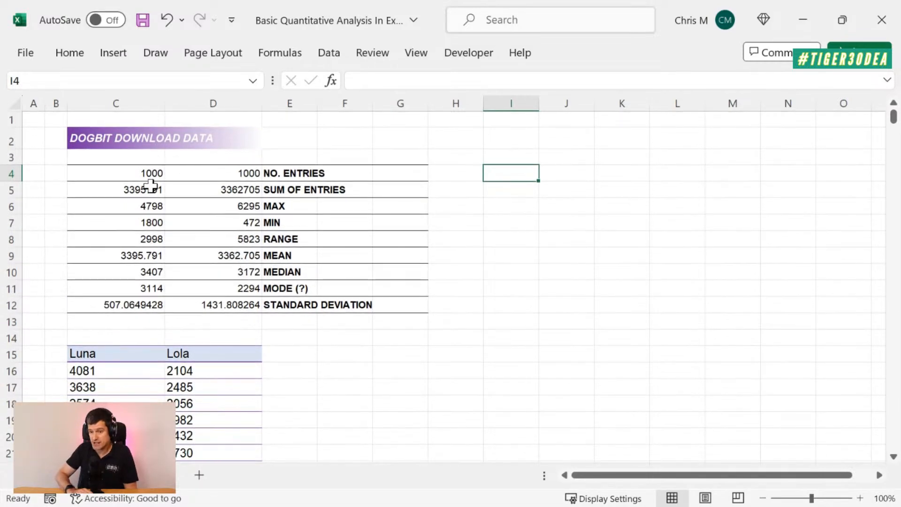
# Examine the Luna and Lola columns and their entry counts in row 4
pyautogui.click(131, 100)
pyautogui.press('Right')
pyautogui.hotkey('ctrl', 'space')
pyautogui.press('Left')
pyautogui.press('Right')
pyautogui.press('Down')
pyautogui.press('Down')
pyautogui.press('Down')
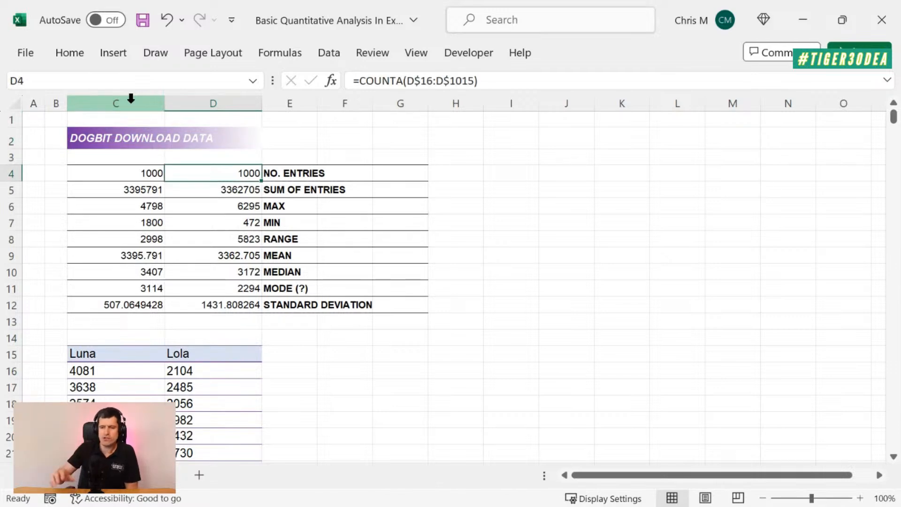
pyautogui.press('Left')
pyautogui.press('Right')
pyautogui.press('Right')
pyautogui.press('Right')
pyautogui.press('Right')
pyautogui.press('Right')
pyautogui.press('Right')
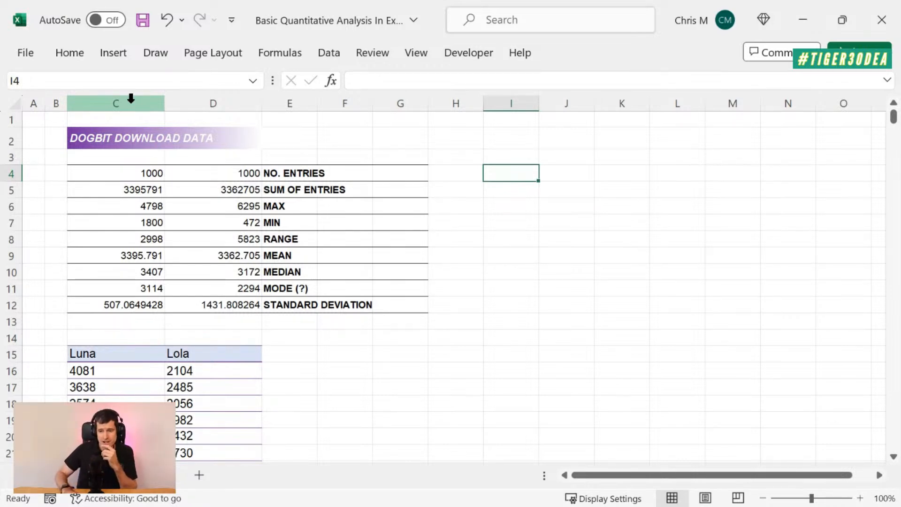
# Check the MAX and MIN values in rows 6 and 7 to judge the spread of the Lola data
pyautogui.press('Down')
pyautogui.press('Down')
pyautogui.press('Left')
pyautogui.press('Left')
pyautogui.press('Left')
pyautogui.press('Left')
pyautogui.press('Left')
pyautogui.press('Left')
pyautogui.press('Right')
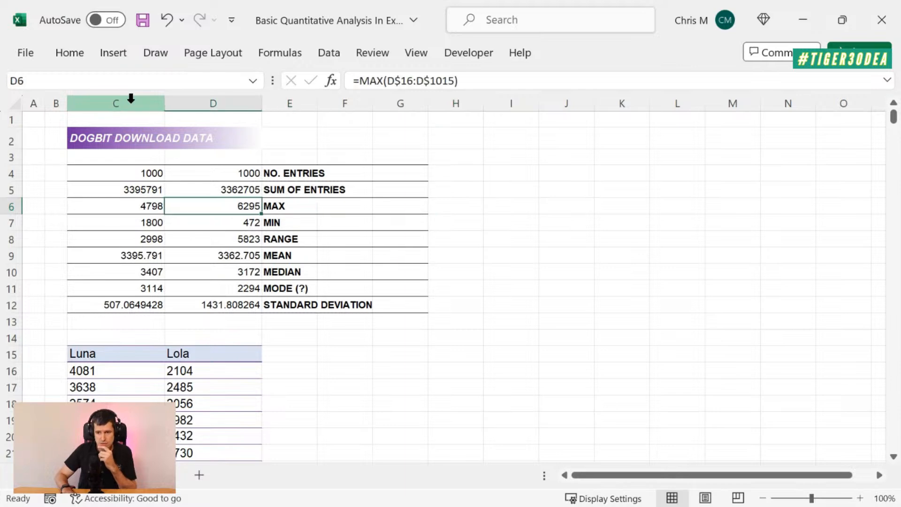
pyautogui.press('Down')
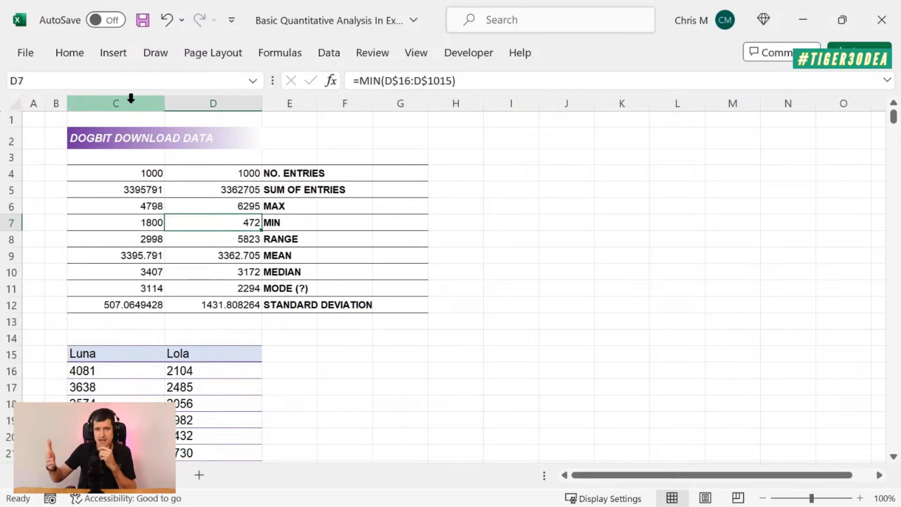
pyautogui.press('Right')
pyautogui.press('Up')
pyautogui.press('Left')
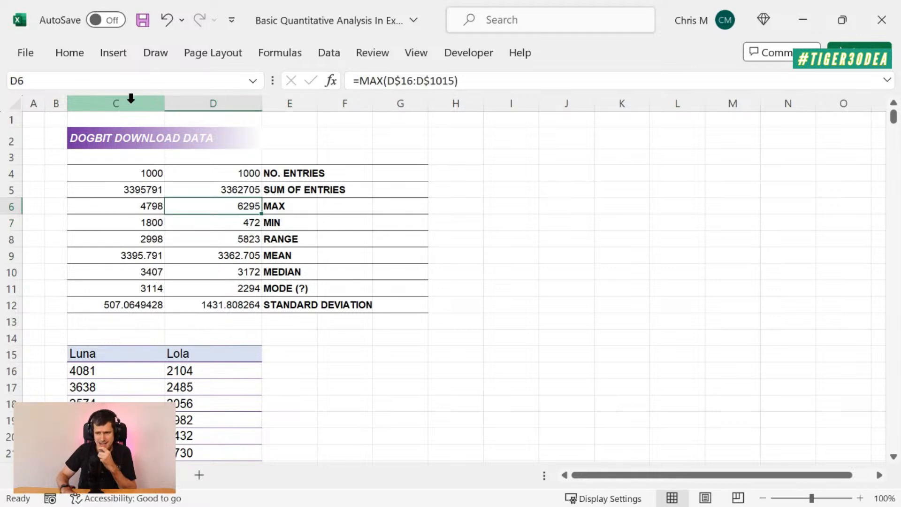
# Review the individual walk entries again around Lola's cell D20
pyautogui.press('Right')
pyautogui.press('Right')
pyautogui.press('Right')
pyautogui.press('Right')
pyautogui.press('Right')
pyautogui.press('Up')
pyautogui.press('Up')
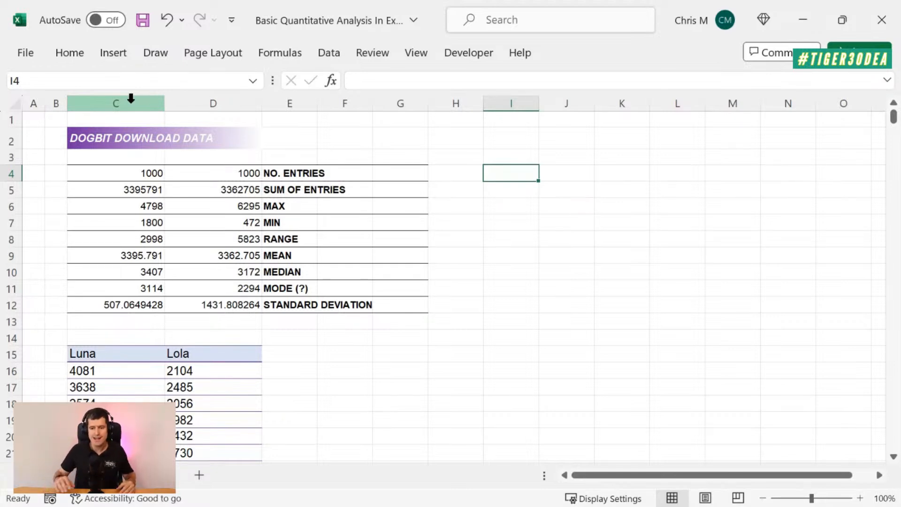
pyautogui.scroll(-3, 195, 267)
pyautogui.click(195, 268)
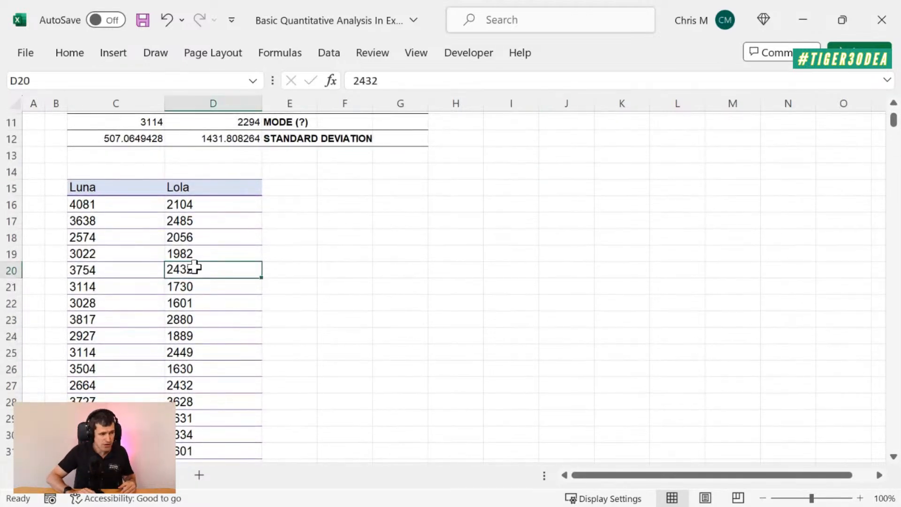
pyautogui.scroll(-2, 195, 268)
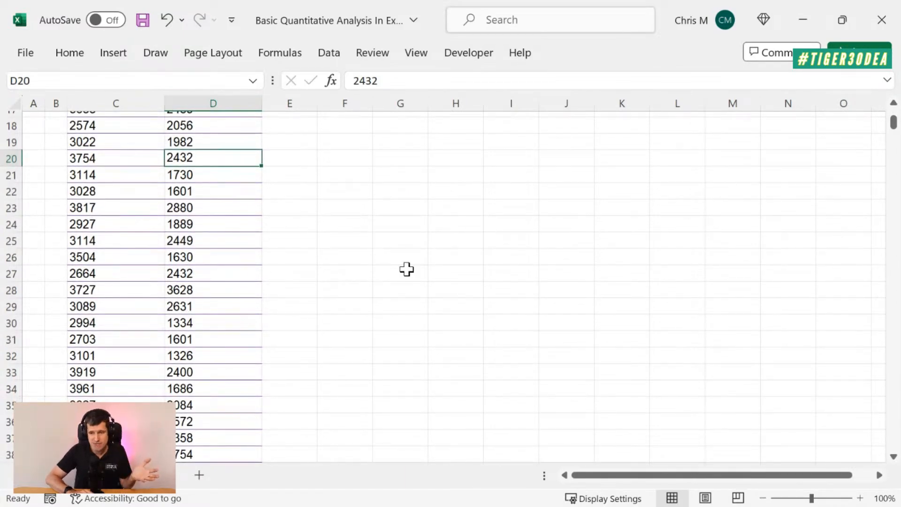
pyautogui.scroll(6, 407, 269)
pyautogui.click(511, 173)
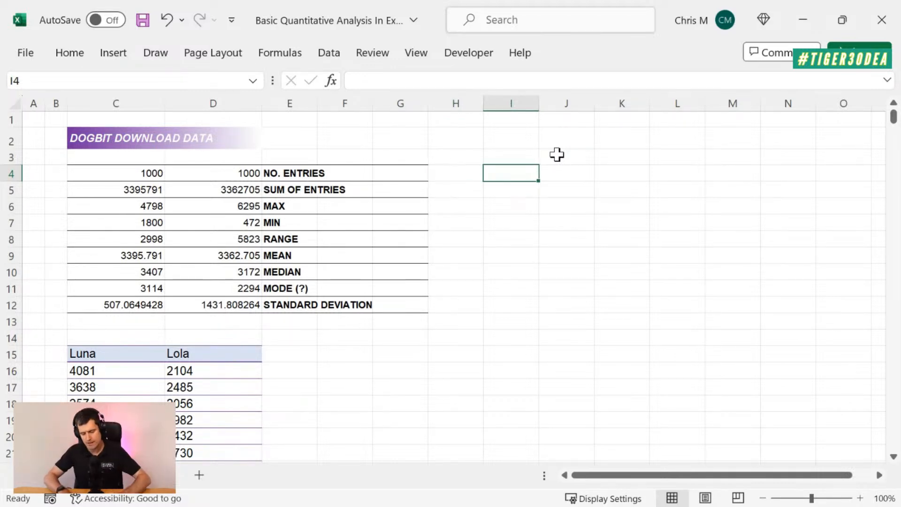
pyautogui.write('500')
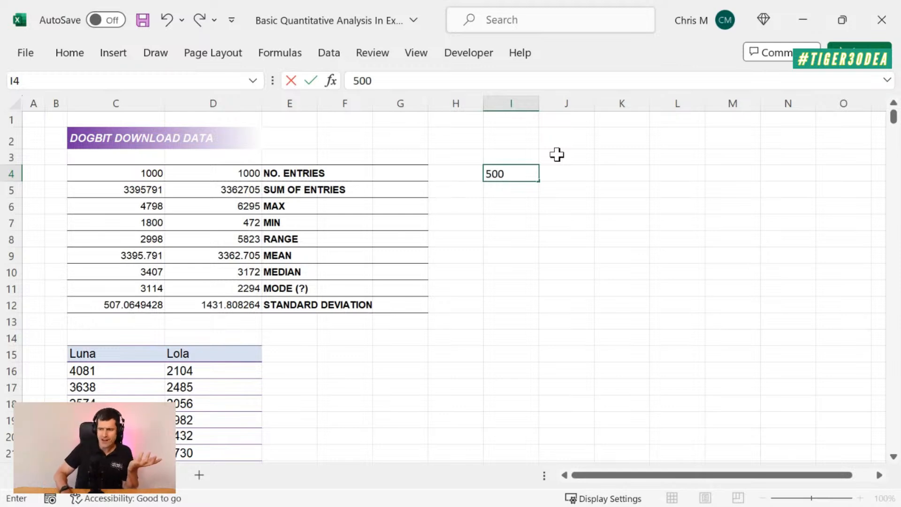
pyautogui.press('Escape')
# Enter 500 in J4 as the first upper limit of the grouping intervals
pyautogui.press('Right')
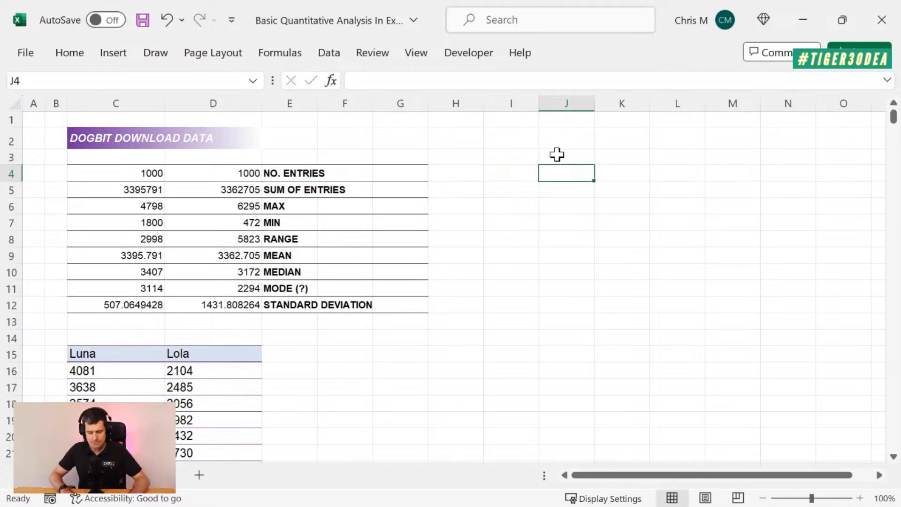
pyautogui.write('500')
pyautogui.press('Return')
pyautogui.press('Up')
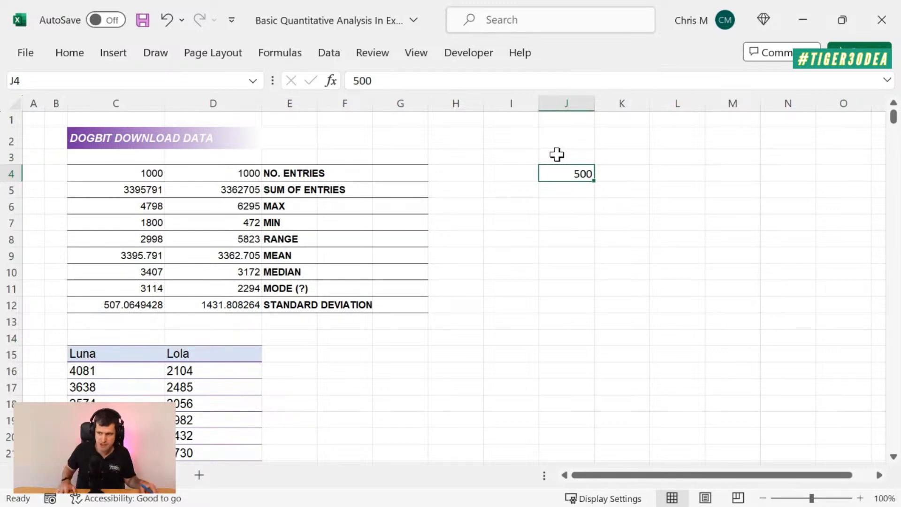
pyautogui.hotkey('shift', 'Right')
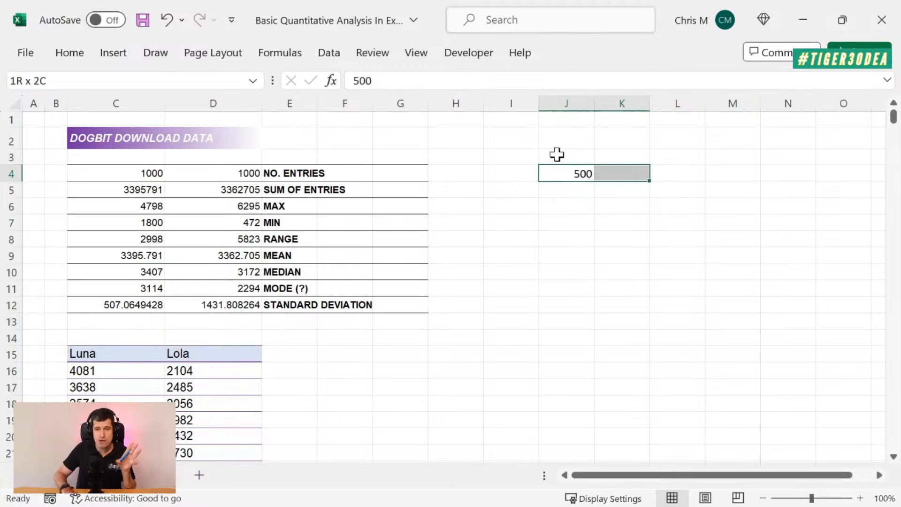
# Enter the formula =J4+500 in J5 to produce the next interval limit
pyautogui.press('Down')
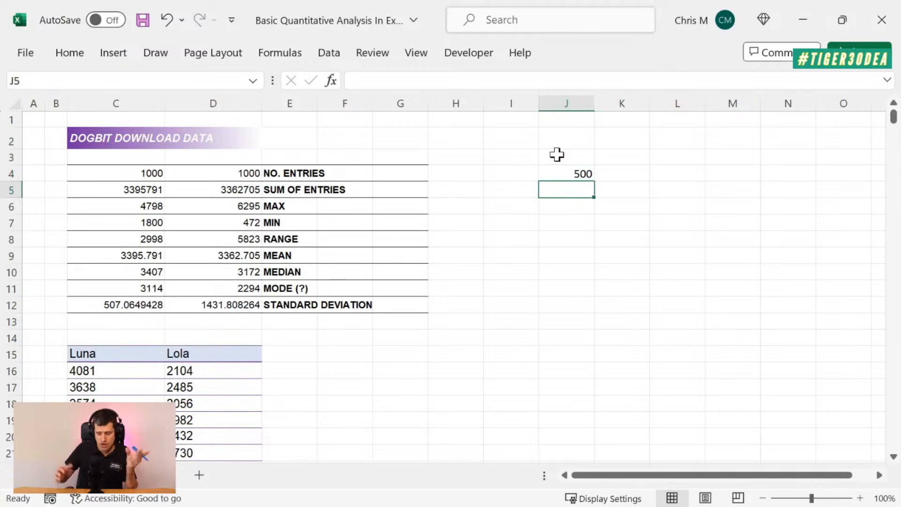
pyautogui.write('=')
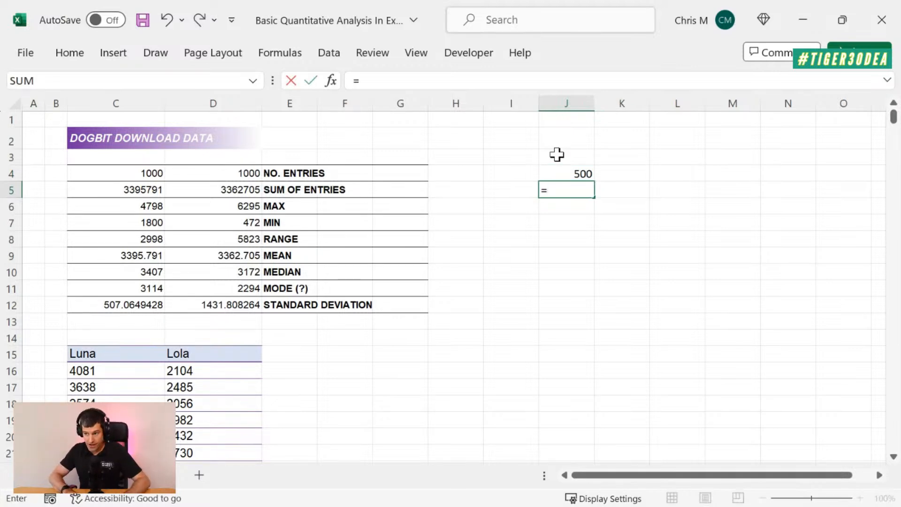
pyautogui.press('Up')
pyautogui.write('+')
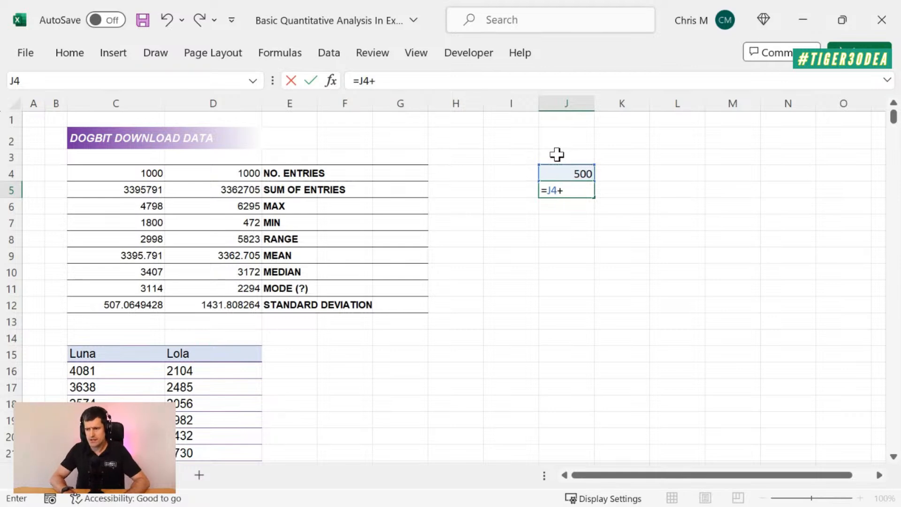
pyautogui.write('500')
pyautogui.press('Return')
pyautogui.press('Up')
# Fill the interval formula from J5 down through J17
pyautogui.hotkey('shift', 'Down')
pyautogui.hotkey('shift', 'Down')
pyautogui.hotkey('shift', 'Down')
pyautogui.hotkey('shift', 'Down')
pyautogui.hotkey('shift', 'Down')
pyautogui.hotkey('shift', 'Down')
pyautogui.hotkey('shift', 'Down')
pyautogui.hotkey('shift', 'Down')
pyautogui.hotkey('shift', 'Down')
pyautogui.hotkey('shift', 'Down')
pyautogui.hotkey('shift', 'Down')
pyautogui.hotkey('shift', 'Down')
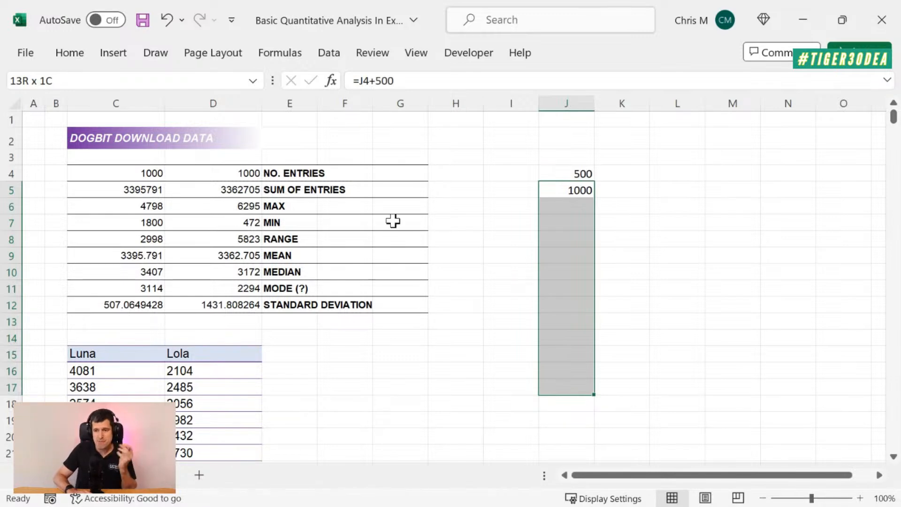
pyautogui.hotkey('ctrl', 'd')
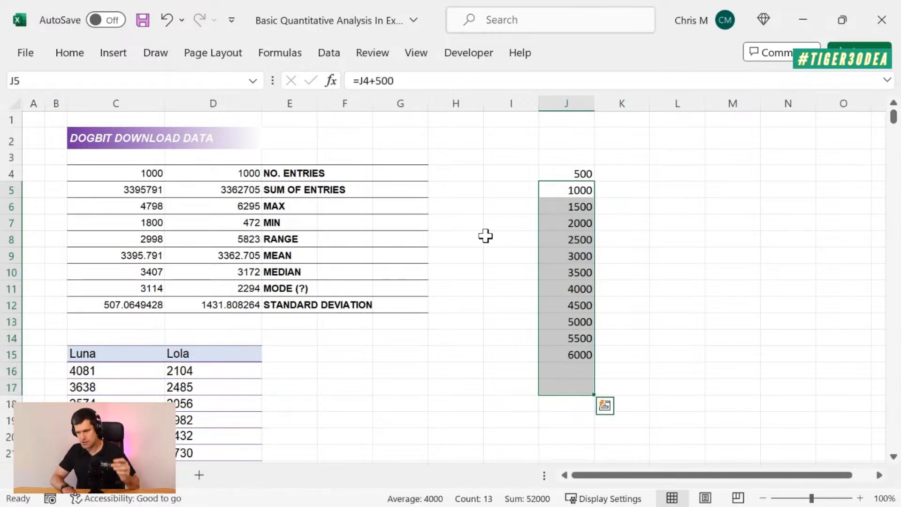
# Clear the surplus 7000 limit in J17 at the end of the interval list
pyautogui.press('Down')
pyautogui.press('Down')
pyautogui.press('Down')
pyautogui.press('Down')
pyautogui.press('Down')
pyautogui.press('Down')
pyautogui.press('Down')
pyautogui.press('Down')
pyautogui.press('Down')
pyautogui.press('Down')
pyautogui.press('Down')
pyautogui.press('Down')
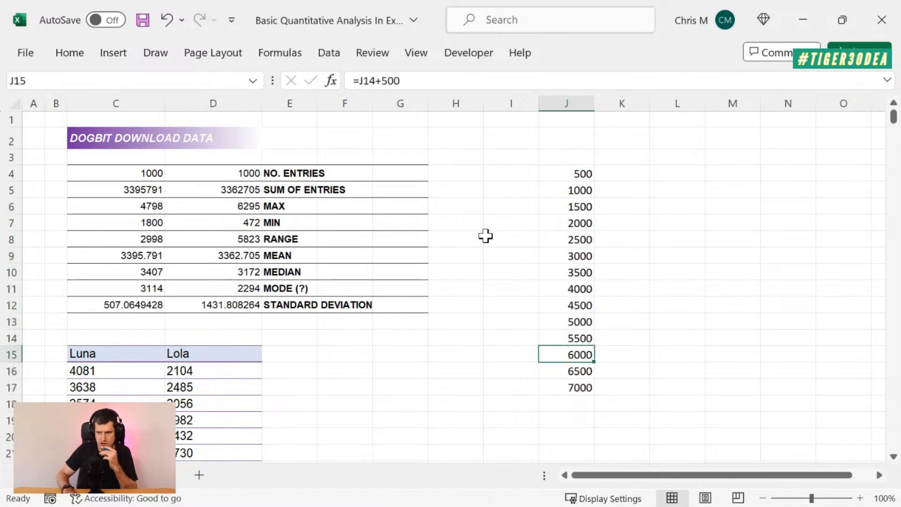
pyautogui.press('Delete')
# Enter 0 in J3, directly above the 500 limit, as the lower bound of the first interval
pyautogui.press('Up')
pyautogui.press('Up')
pyautogui.press('Up')
pyautogui.press('Up')
pyautogui.press('Up')
pyautogui.press('Up')
pyautogui.press('Up')
pyautogui.press('Up')
pyautogui.press('Up')
pyautogui.press('Up')
pyautogui.press('Up')
pyautogui.press('Up')
pyautogui.press('Up')
pyautogui.hotkey('shift', 'Down')
pyautogui.hotkey('shift', 'Down')
pyautogui.hotkey('shift', 'Down')
pyautogui.hotkey('shift', 'Down')
pyautogui.hotkey('shift', 'Down')
pyautogui.hotkey('shift', 'Down')
pyautogui.hotkey('shift', 'Down')
pyautogui.hotkey('shift', 'Down')
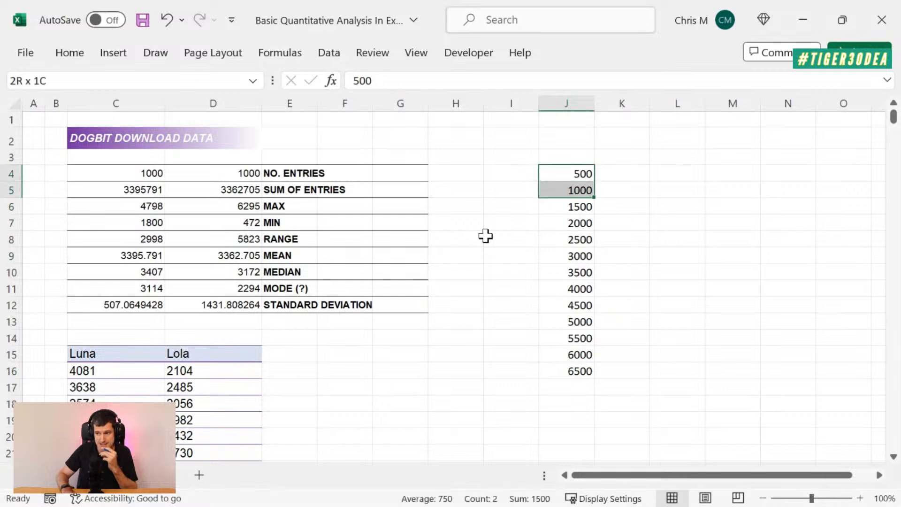
pyautogui.press('Down')
pyautogui.press('Left')
pyautogui.press('Up')
pyautogui.press('Up')
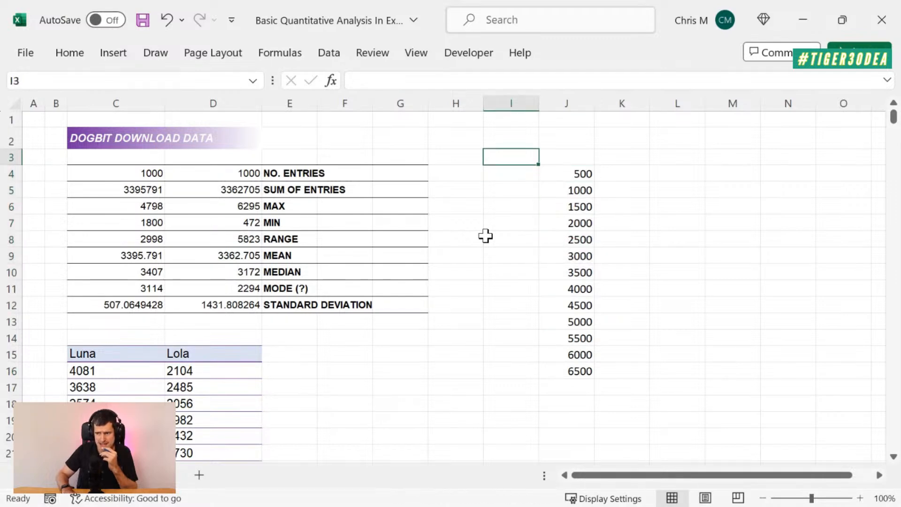
pyautogui.press('Right')
pyautogui.write('0')
pyautogui.press('Return')
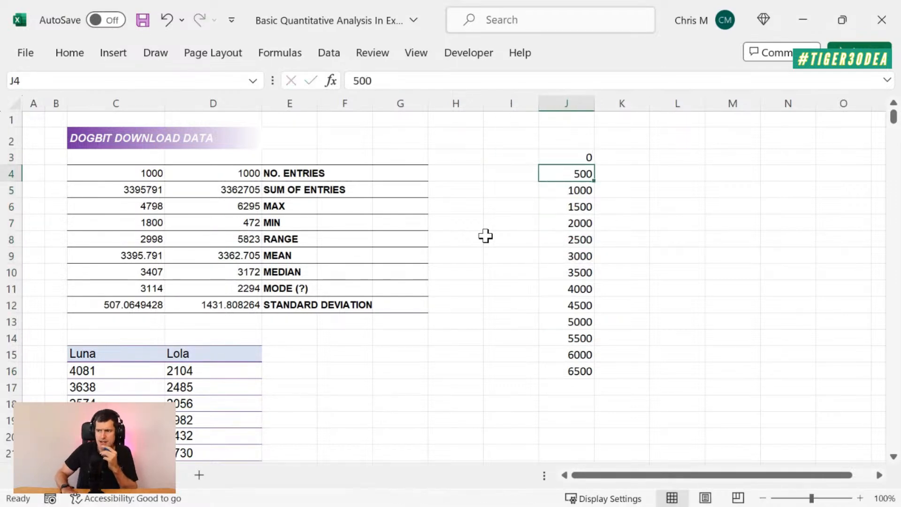
# Build the first interval label in I4 with the formula =J3&"-"&J4
pyautogui.press('Left')
pyautogui.write('=')
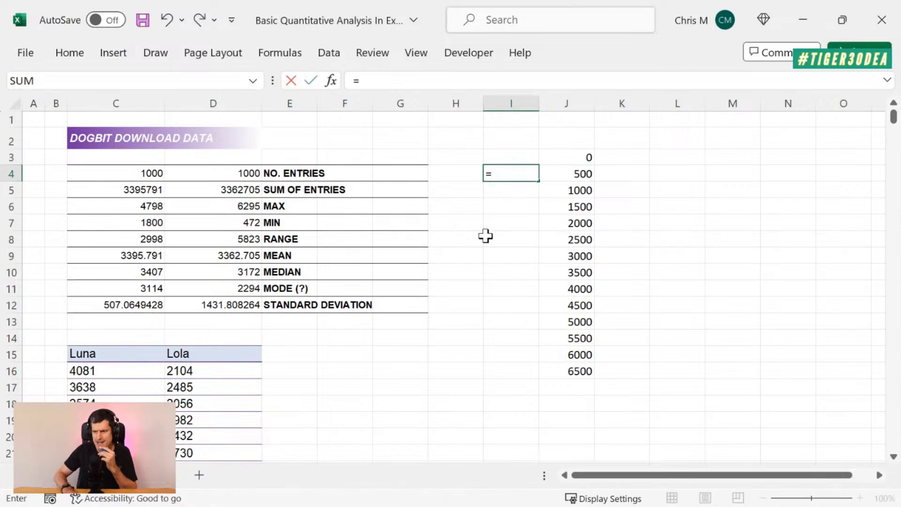
pyautogui.press('Up')
pyautogui.press('Right')
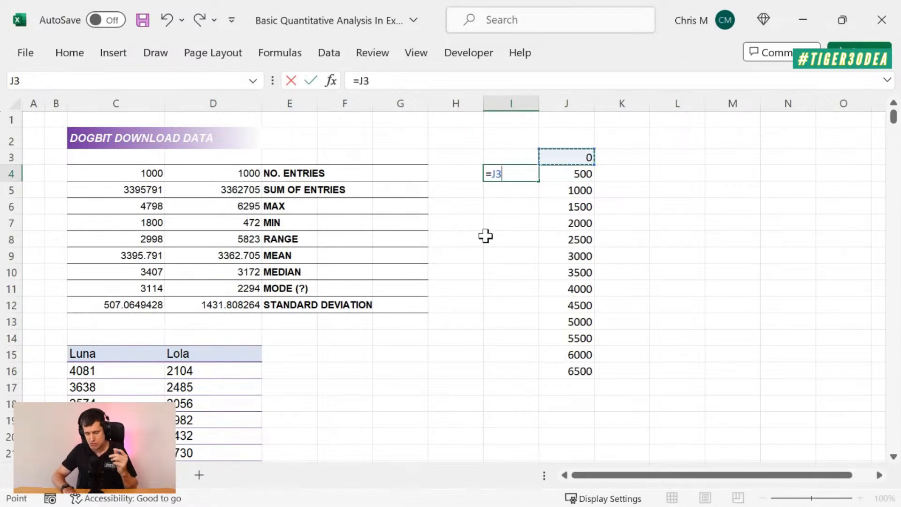
pyautogui.write('&"-')
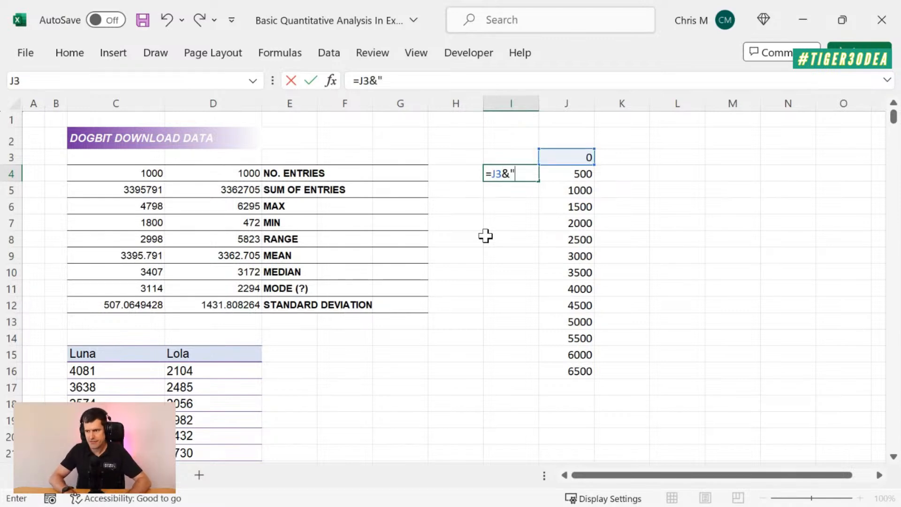
pyautogui.write('"&')
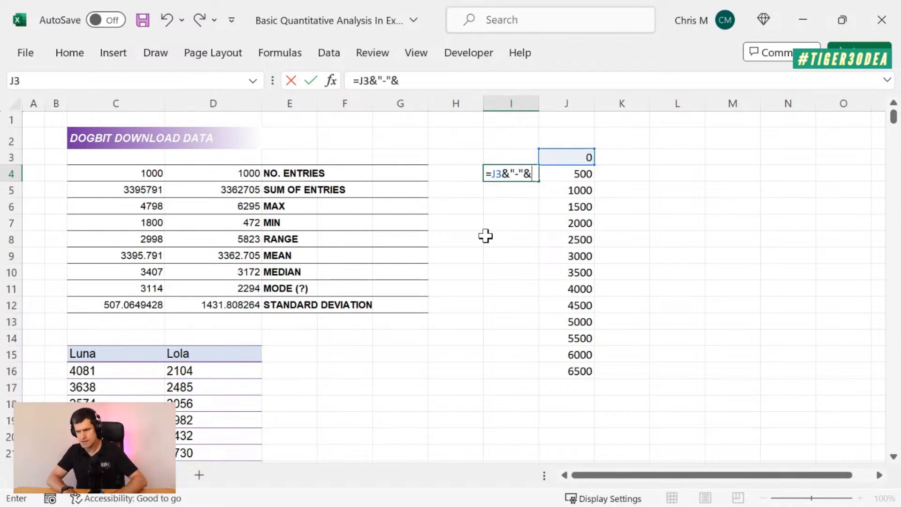
pyautogui.click(581, 173)
pyautogui.press('Return')
pyautogui.press('Up')
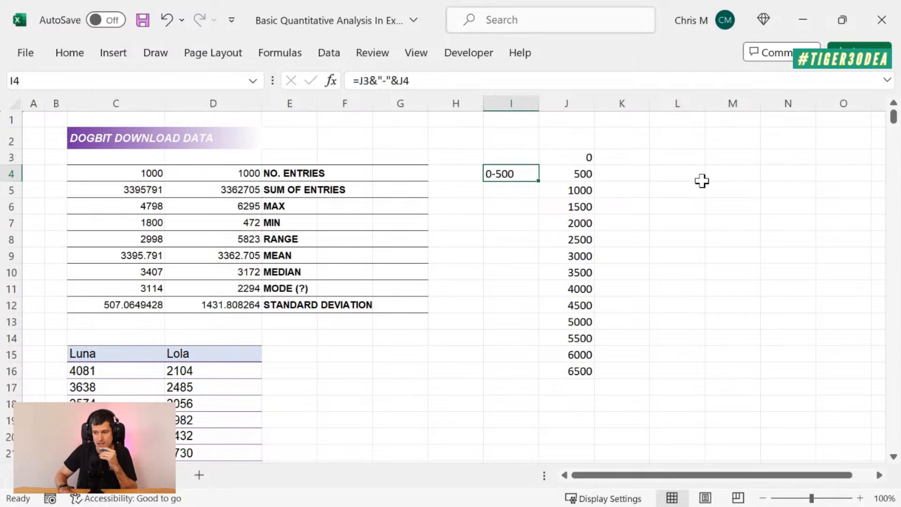
# Fill the interval label formula from I4 down through I16, alongside the last limit
pyautogui.hotkey('shift', 'Down')
pyautogui.hotkey('shift', 'Down')
pyautogui.hotkey('shift', 'Down')
pyautogui.hotkey('shift', 'Down')
pyautogui.hotkey('shift', 'Down')
pyautogui.hotkey('shift', 'Down')
pyautogui.hotkey('shift', 'Down')
pyautogui.hotkey('shift', 'Down')
pyautogui.hotkey('shift', 'Down')
pyautogui.hotkey('shift', 'Down')
pyautogui.hotkey('shift', 'Down')
pyautogui.hotkey('shift', 'Down')
pyautogui.hotkey('shift', 'Down')
pyautogui.hotkey('shift', 'Down')
pyautogui.hotkey('shift', 'Up')
pyautogui.hotkey('shift', 'Up')
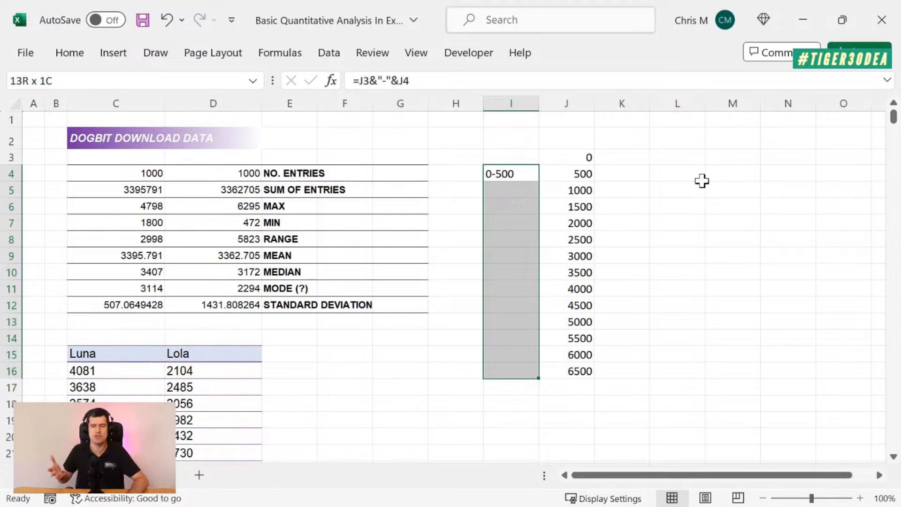
pyautogui.hotkey('ctrl', 'd')
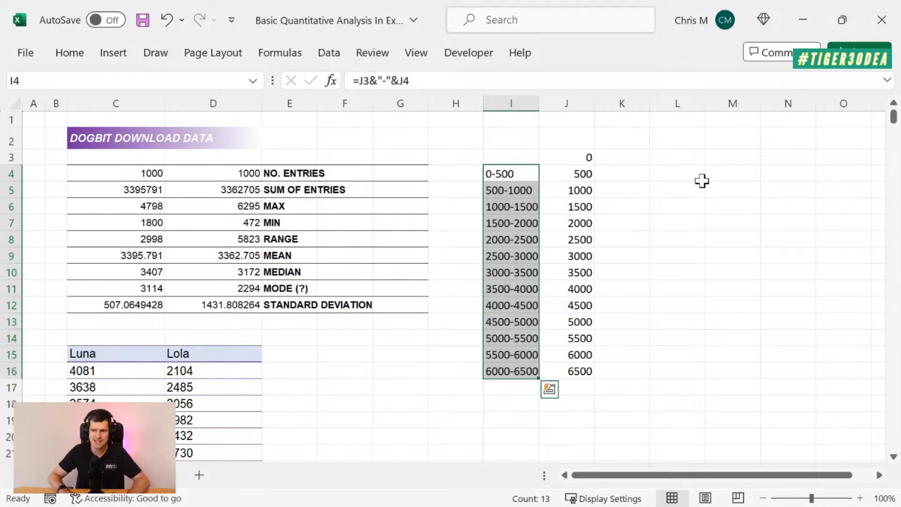
pyautogui.press('Left')
pyautogui.press('Right')
pyautogui.hotkey('shift', 'Down')
pyautogui.hotkey('shift', 'Down')
pyautogui.hotkey('shift', 'Down')
pyautogui.hotkey('shift', 'Down')
pyautogui.hotkey('shift', 'Down')
pyautogui.hotkey('shift', 'Down')
pyautogui.hotkey('shift', 'Down')
pyautogui.hotkey('shift', 'Down')
pyautogui.hotkey('shift', 'Down')
pyautogui.hotkey('shift', 'Down')
pyautogui.hotkey('shift', 'Down')
pyautogui.hotkey('shift', 'Down')
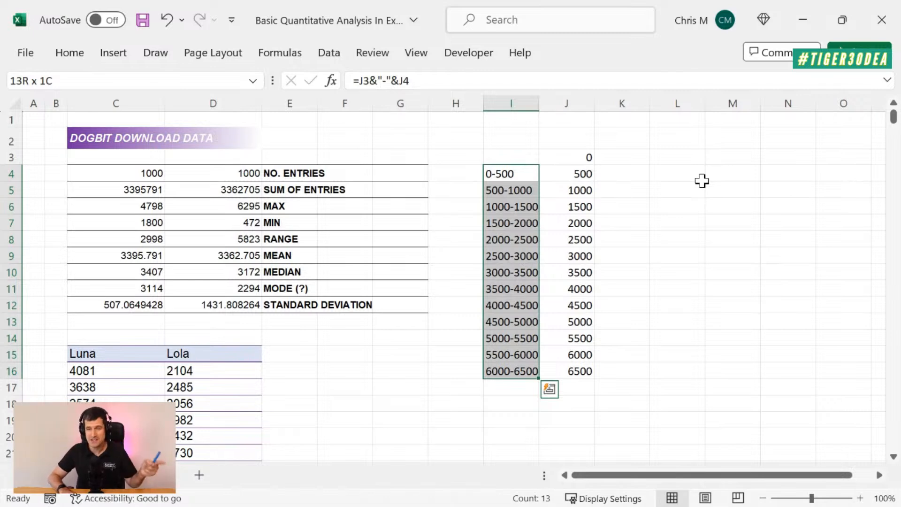
pyautogui.press('Right')
pyautogui.hotkey('shift', 'Down')
pyautogui.hotkey('shift', 'Down')
pyautogui.hotkey('shift', 'Down')
pyautogui.hotkey('shift', 'Down')
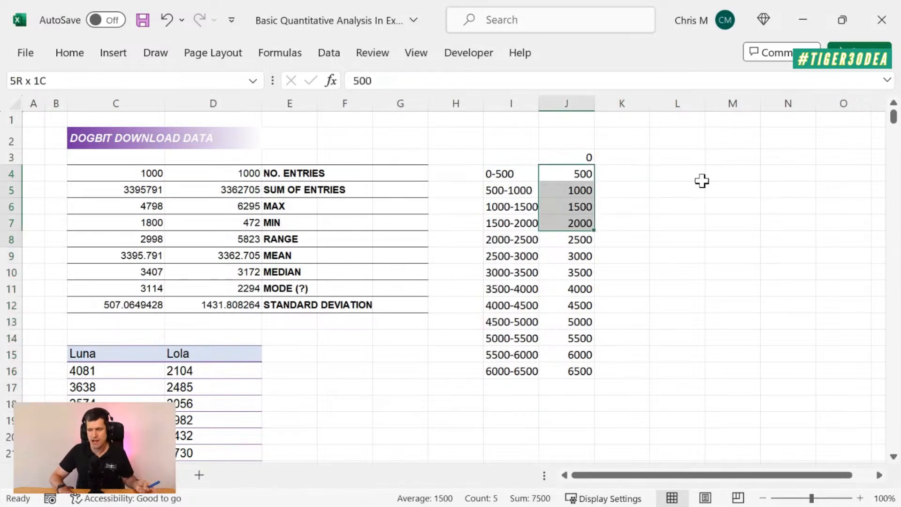
pyautogui.hotkey('shift', 'Down')
pyautogui.hotkey('shift', 'Down')
pyautogui.hotkey('shift', 'Down')
pyautogui.hotkey('shift', 'Down')
pyautogui.hotkey('shift', 'Down')
pyautogui.hotkey('shift', 'Down')
pyautogui.hotkey('shift', 'Down')
pyautogui.hotkey('shift', 'Down')
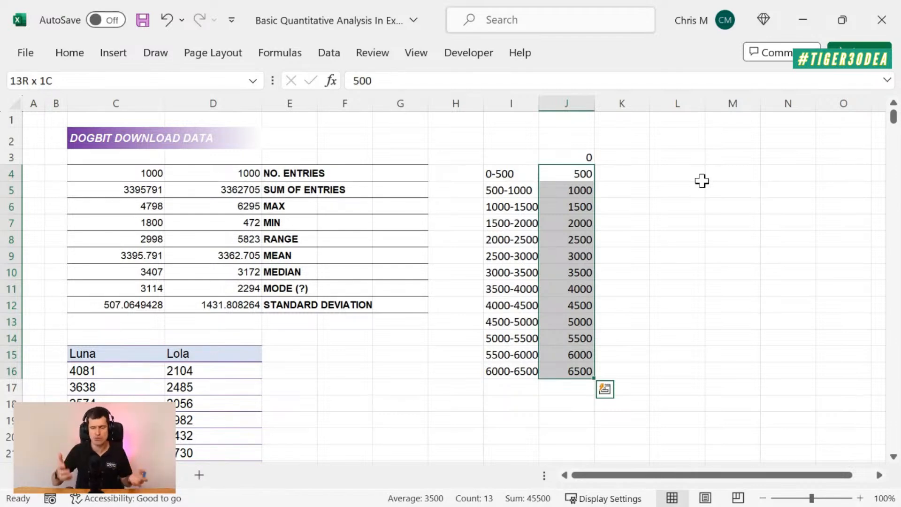
# Replace the interval label formulas in I4:I16 with their static values using Paste Special Values
pyautogui.press('Left')
pyautogui.hotkey('shift', 'Down')
pyautogui.hotkey('shift', 'Down')
pyautogui.hotkey('shift', 'Down')
pyautogui.hotkey('shift', 'Down')
pyautogui.hotkey('shift', 'Down')
pyautogui.hotkey('shift', 'Down')
pyautogui.hotkey('shift', 'Down')
pyautogui.hotkey('shift', 'Down')
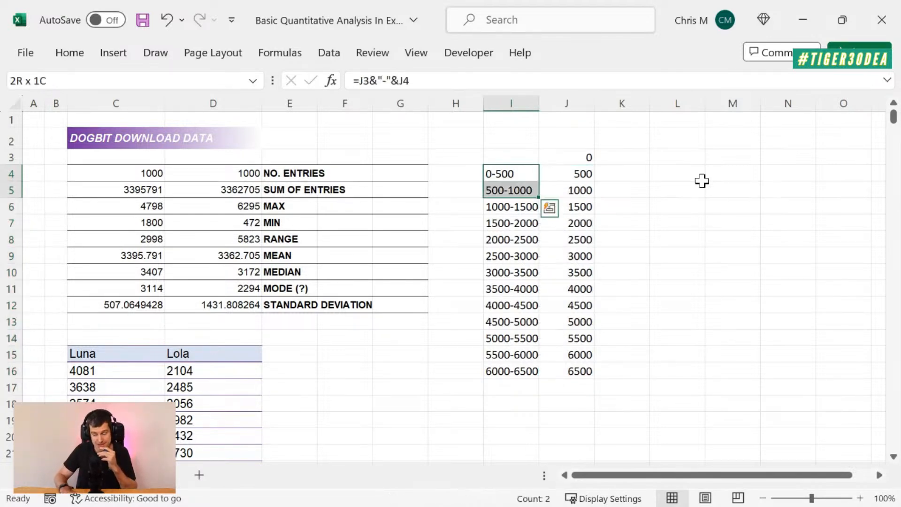
pyautogui.hotkey('shift', 'Down')
pyautogui.hotkey('shift', 'Down')
pyautogui.hotkey('shift', 'Down')
pyautogui.hotkey('shift', 'Down')
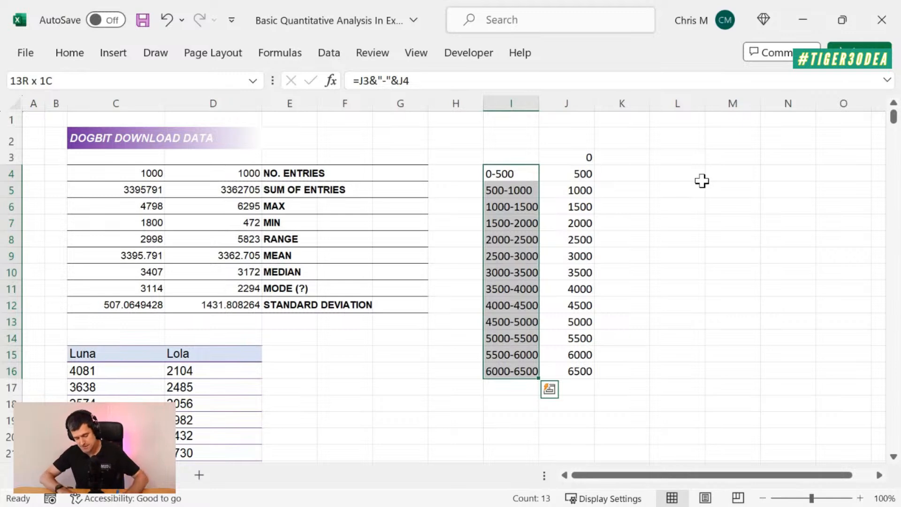
pyautogui.hotkey('ctrl', 'c')
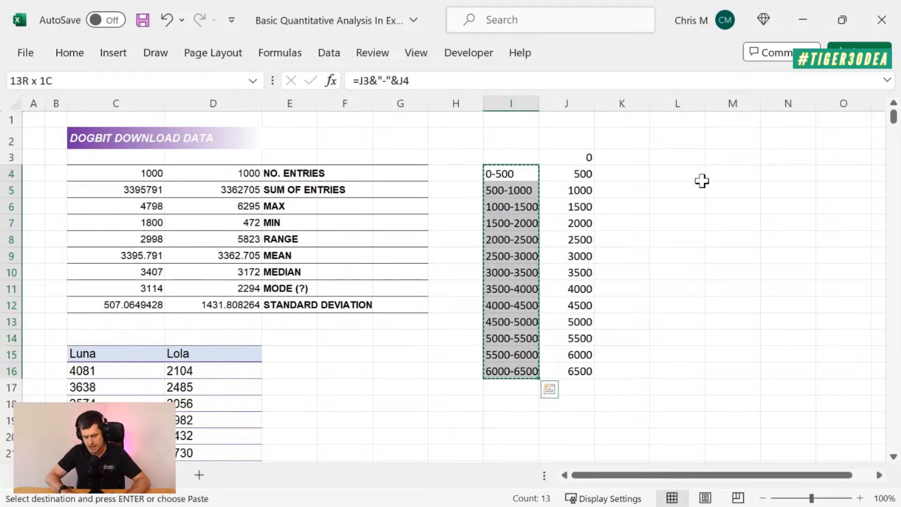
pyautogui.hotkey('ctrl', 'alt', 'v')
pyautogui.press('v')
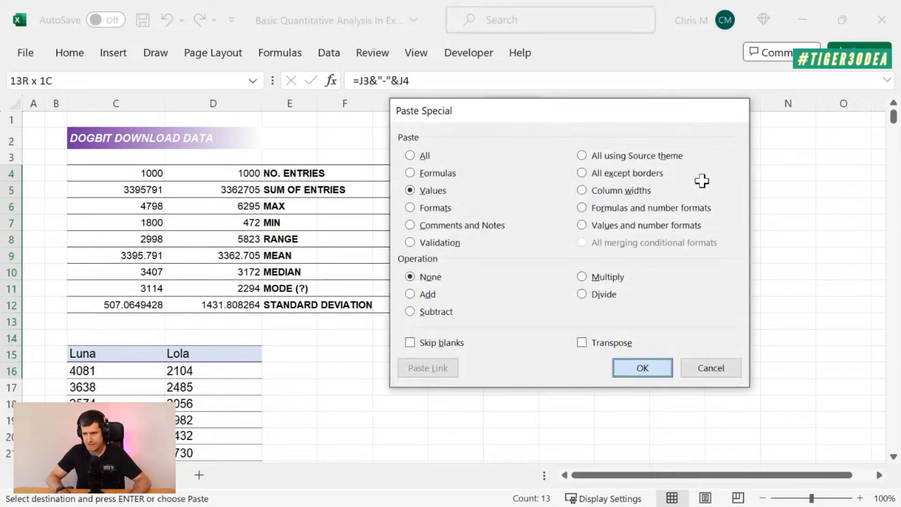
pyautogui.press('Return')
pyautogui.press('Escape')
# Start a FREQUENCY formula across K4:K16 with Luna's entries, $C$16:$C$1015, as the absolute data array
pyautogui.press('Right')
pyautogui.press('Right')
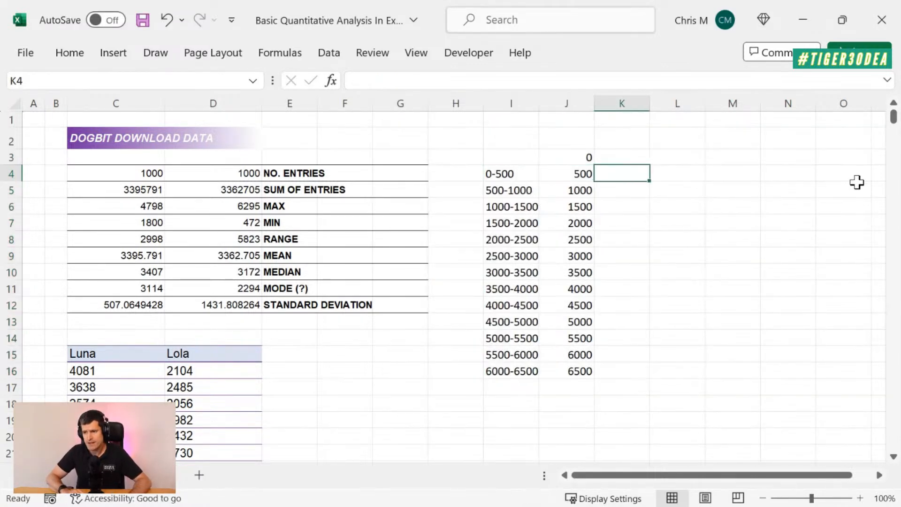
pyautogui.press('Left')
pyautogui.press('Right')
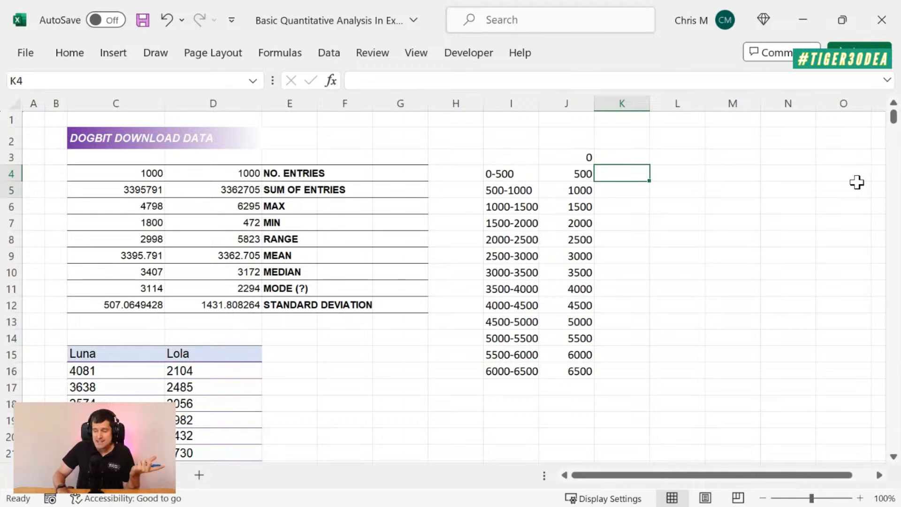
pyautogui.hotkey('shift', 'Down')
pyautogui.hotkey('shift', 'Down')
pyautogui.hotkey('shift', 'Down')
pyautogui.hotkey('shift', 'Down')
pyautogui.hotkey('shift', 'Down')
pyautogui.hotkey('shift', 'Down')
pyautogui.hotkey('shift', 'Down')
pyautogui.hotkey('shift', 'Down')
pyautogui.hotkey('shift', 'Down')
pyautogui.hotkey('shift', 'Down')
pyautogui.hotkey('shift', 'Down')
pyautogui.hotkey('shift', 'Down')
pyautogui.hotkey('shift', 'Down')
pyautogui.hotkey('shift', 'Up')
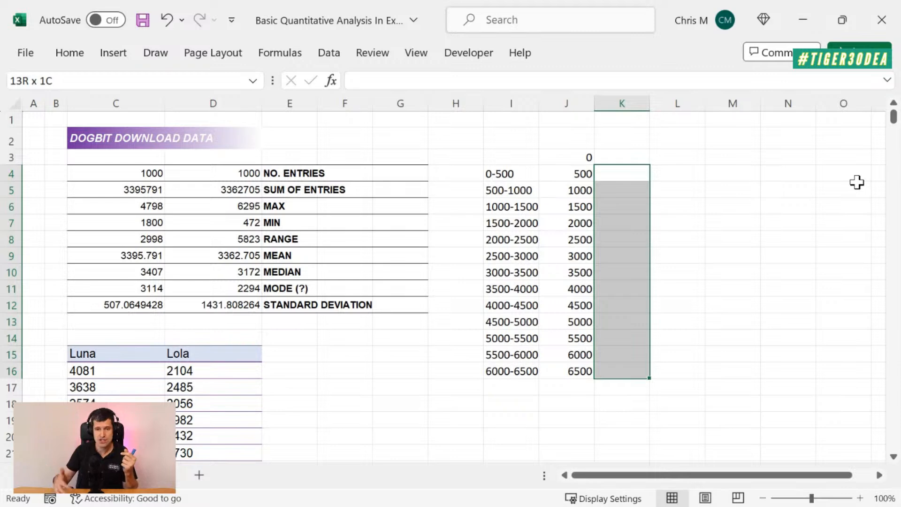
pyautogui.write('=freq')
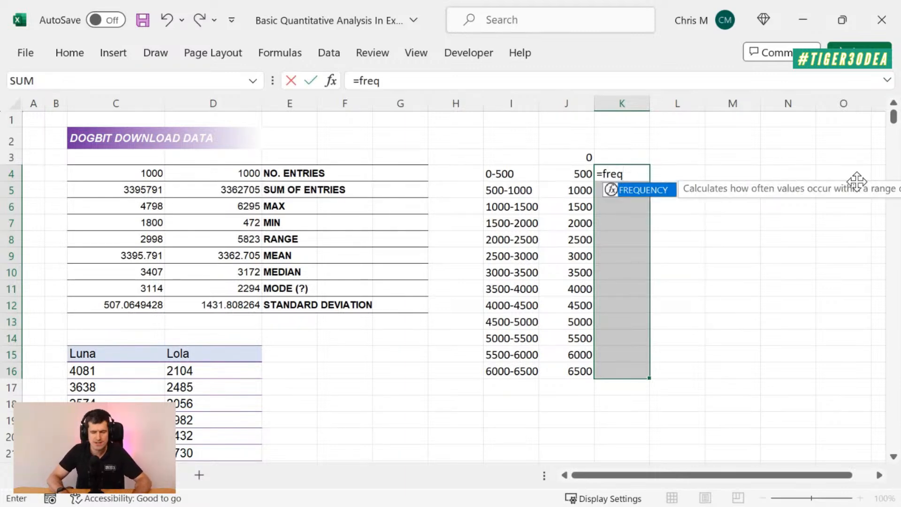
pyautogui.press('Tab')
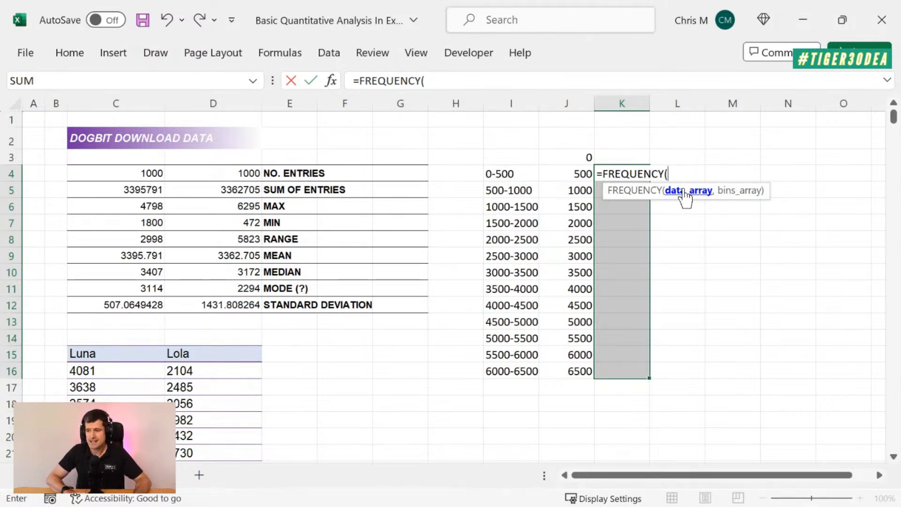
pyautogui.click(109, 371)
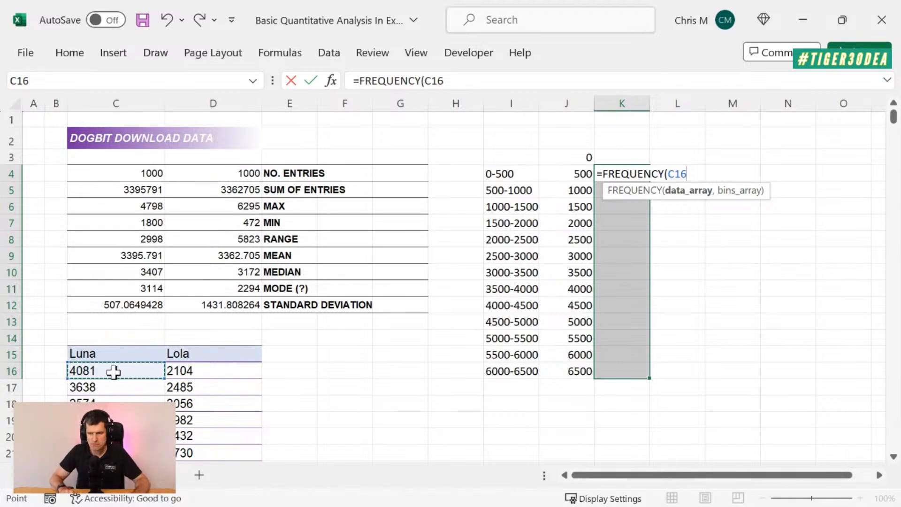
pyautogui.hotkey('ctrl', 'shift', 'Down')
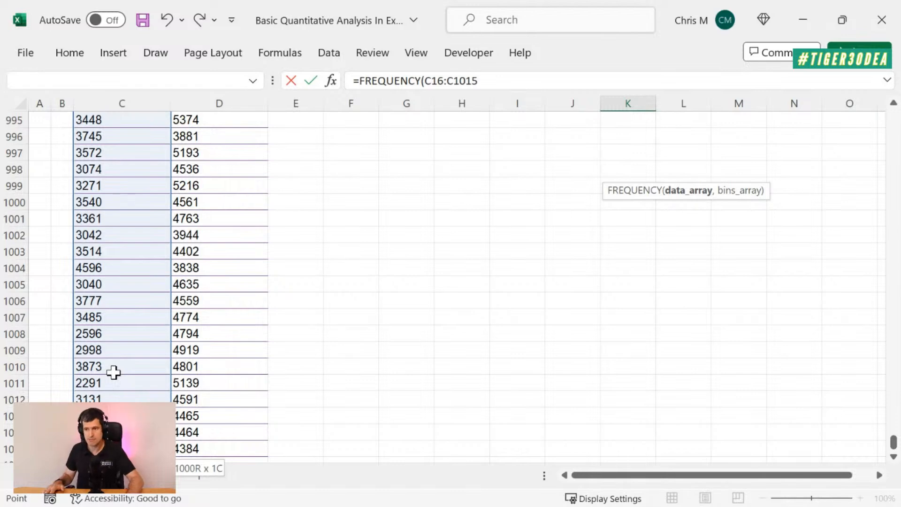
pyautogui.press('F4')
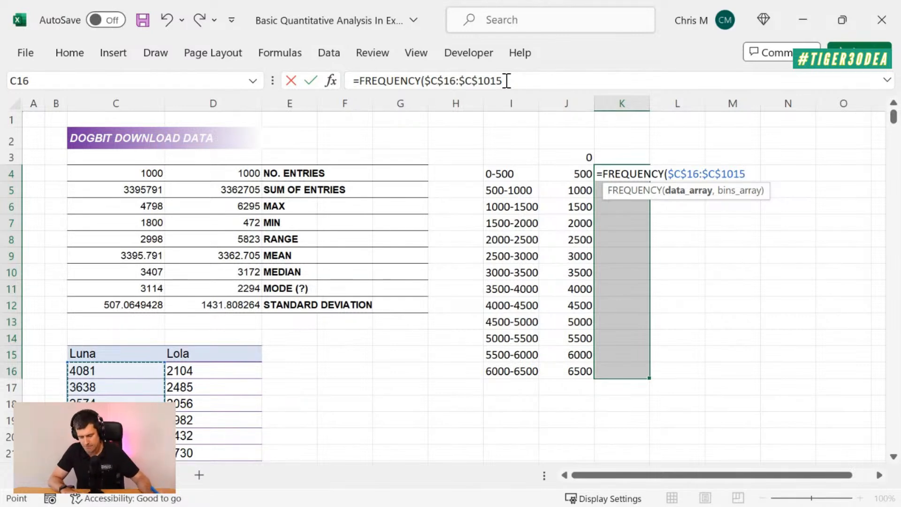
# Complete Luna's FREQUENCY formula with the interval limits $J$4:$J$16 as bins and enter it as an array formula
pyautogui.write(',')
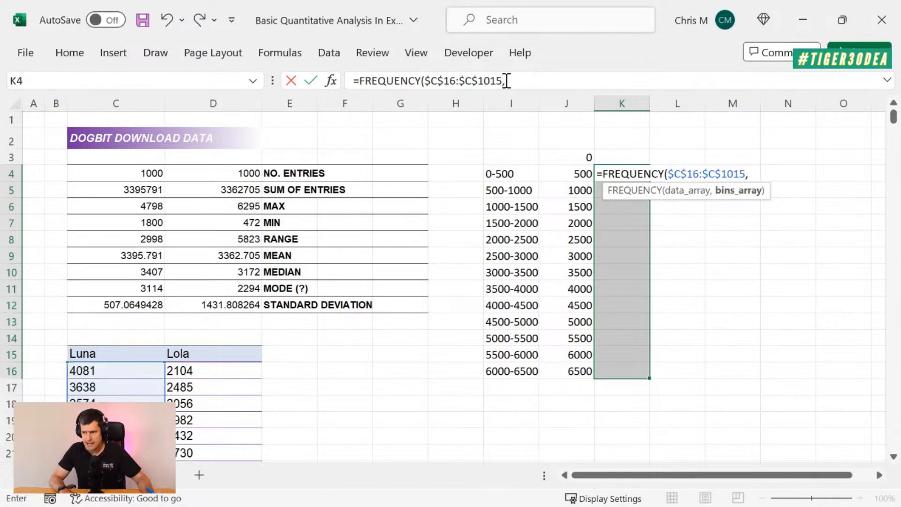
pyautogui.click(564, 172)
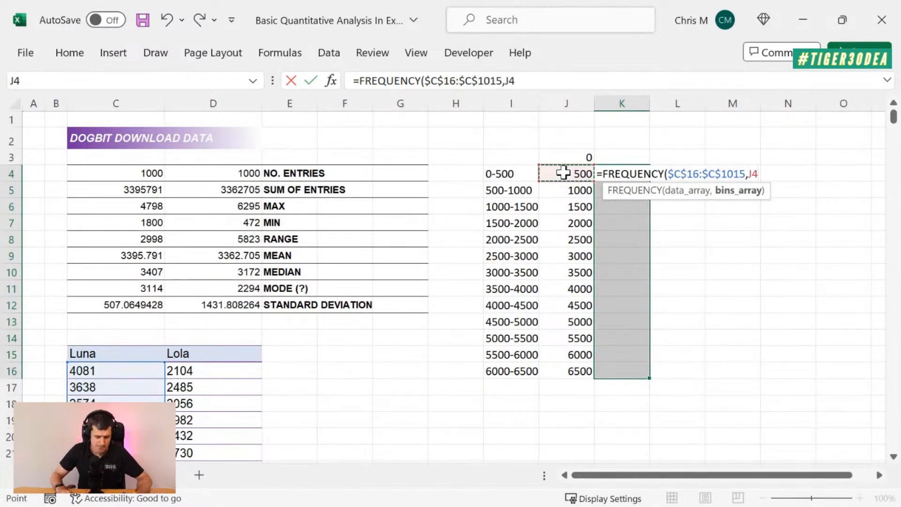
pyautogui.hotkey('ctrl', 'shift', 'Down')
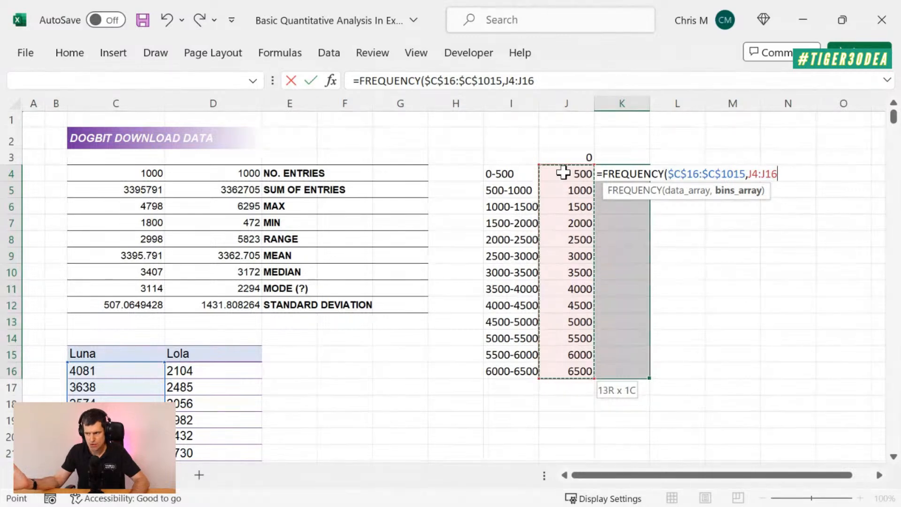
pyautogui.press('F4')
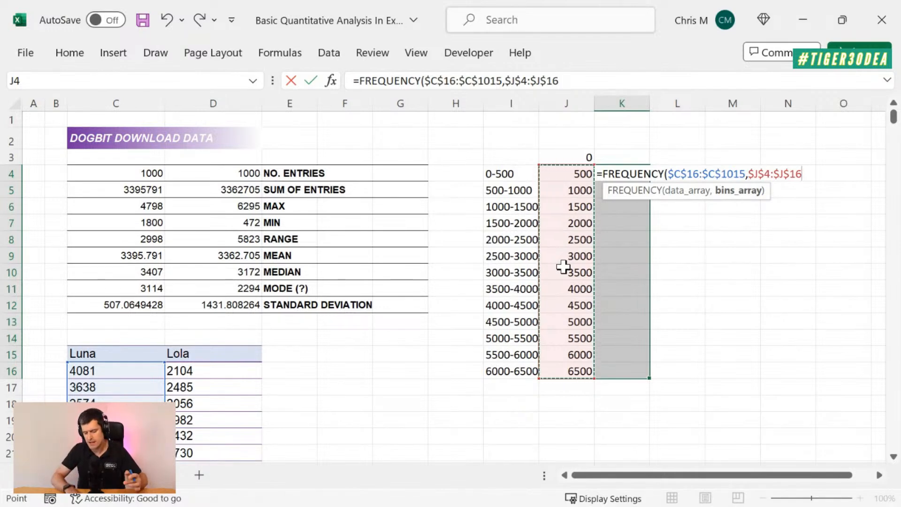
pyautogui.write(')')
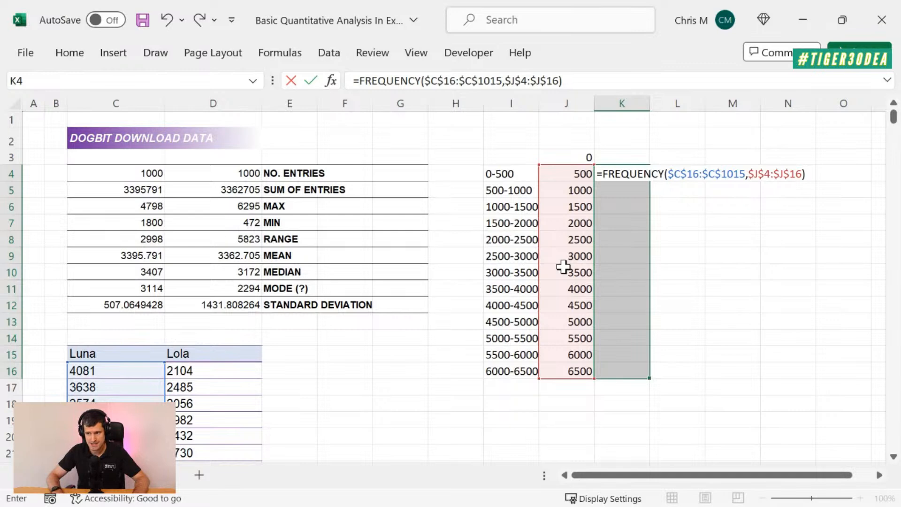
pyautogui.hotkey('ctrl', 'shift', 'Return')
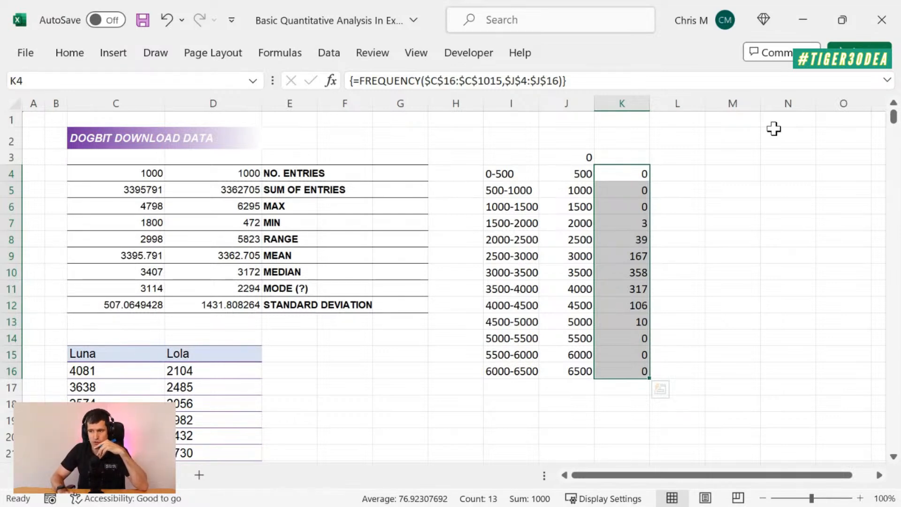
# Start a FREQUENCY formula across L4:L16 with Lola's entries, $D$16:$D$1015, as the absolute data array
pyautogui.press('Right')
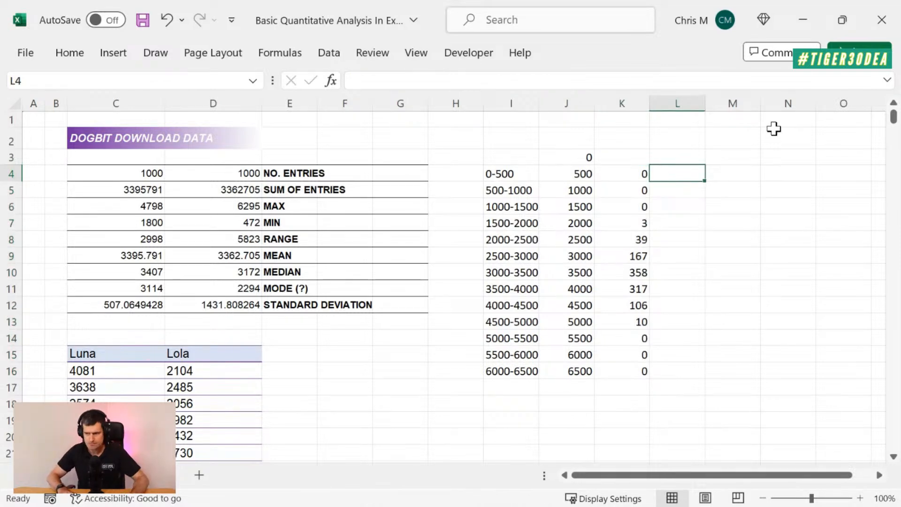
pyautogui.hotkey('shift', 'Down')
pyautogui.hotkey('shift', 'Down')
pyautogui.hotkey('shift', 'Down')
pyautogui.hotkey('shift', 'Down')
pyautogui.hotkey('shift', 'Down')
pyautogui.hotkey('shift', 'Down')
pyautogui.hotkey('shift', 'Down')
pyautogui.hotkey('shift', 'Down')
pyautogui.hotkey('shift', 'Down')
pyautogui.hotkey('shift', 'Down')
pyautogui.hotkey('shift', 'Down')
pyautogui.hotkey('shift', 'Down')
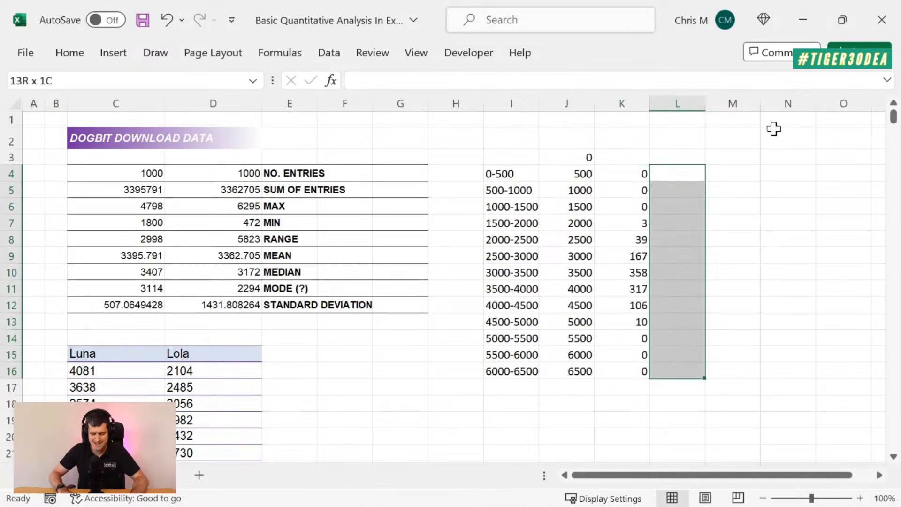
pyautogui.write('=freq')
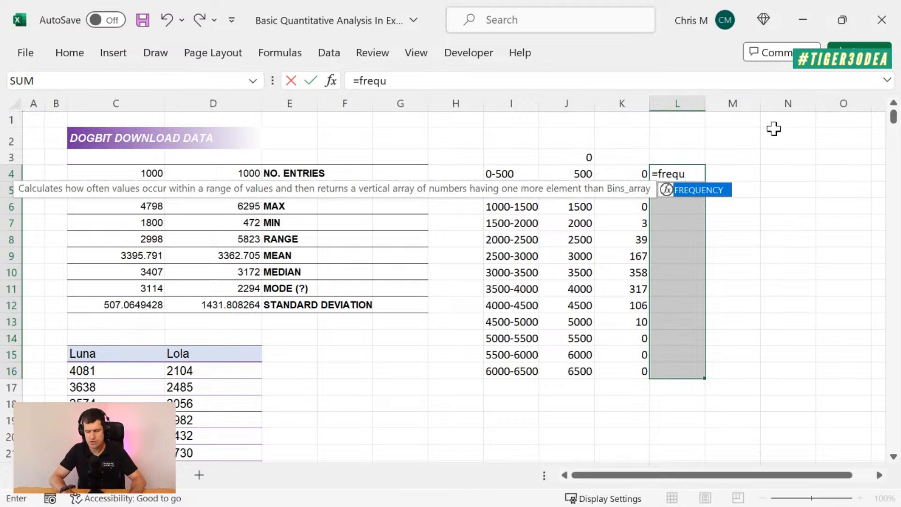
pyautogui.write('u')
pyautogui.press('Tab')
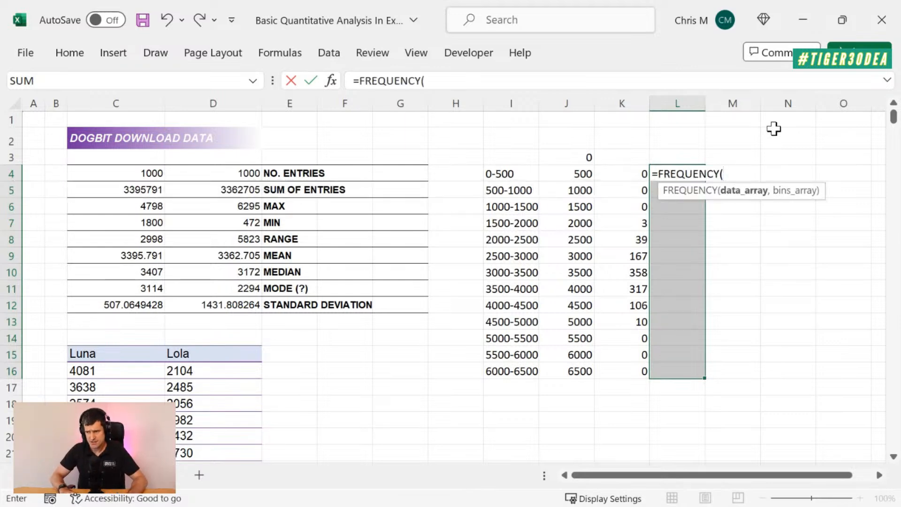
pyautogui.press('Left')
pyautogui.press('Left')
pyautogui.press('Left')
pyautogui.press('Left')
pyautogui.press('Left')
pyautogui.press('Left')
pyautogui.press('Left')
pyautogui.press('Left')
pyautogui.press('Down')
pyautogui.press('Down')
pyautogui.press('Down')
pyautogui.press('Down')
pyautogui.press('Down')
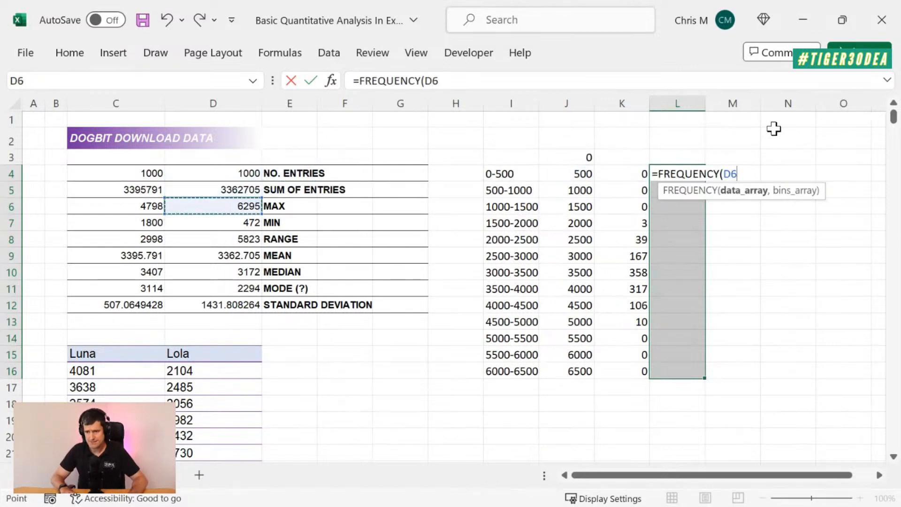
pyautogui.press('Down')
pyautogui.press('Down')
pyautogui.press('Down')
pyautogui.press('Down')
pyautogui.press('Down')
pyautogui.press('Down')
pyautogui.press('Down')
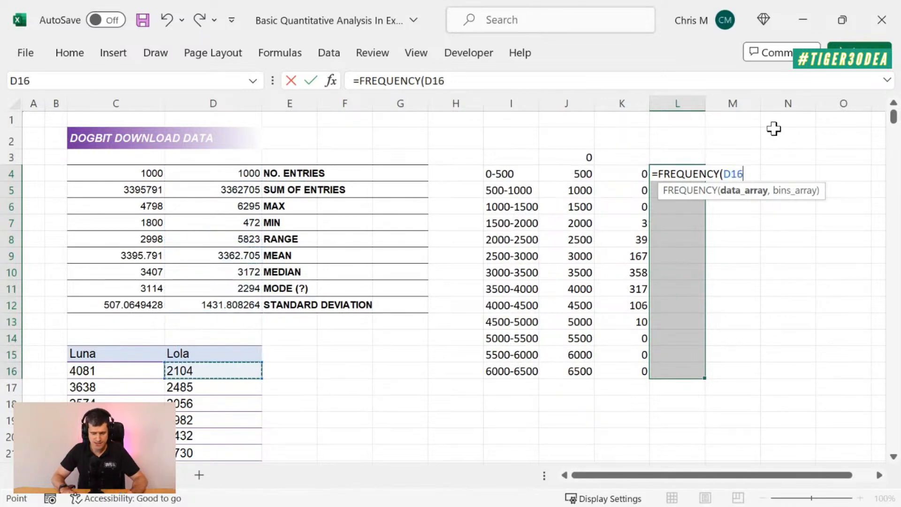
pyautogui.hotkey('ctrl', 'shift', 'Down')
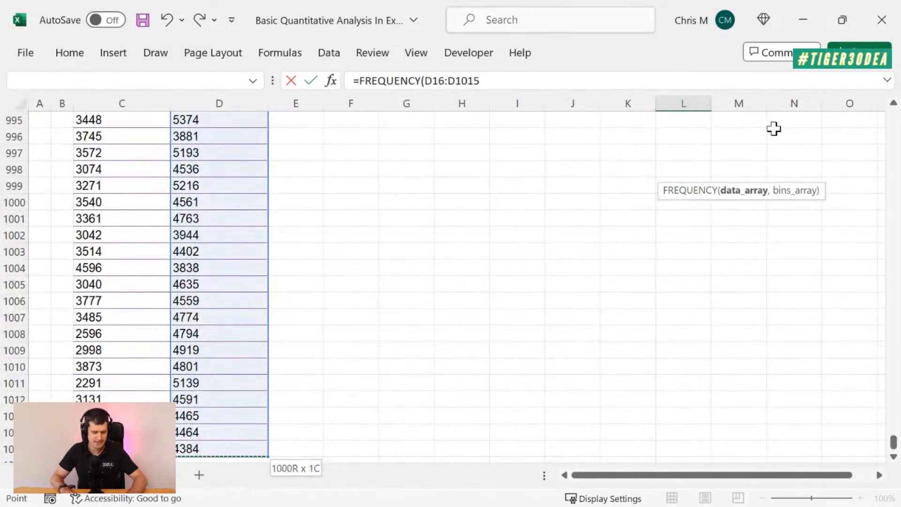
pyautogui.press('F4')
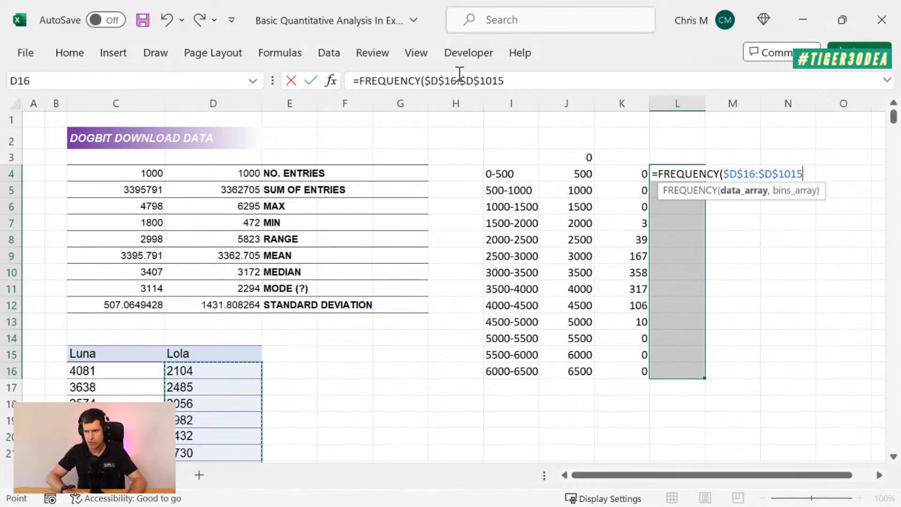
# Complete Lola's FREQUENCY formula with the interval limits $J$4:$J$16 as bins and enter it as an array formula
pyautogui.write(',')
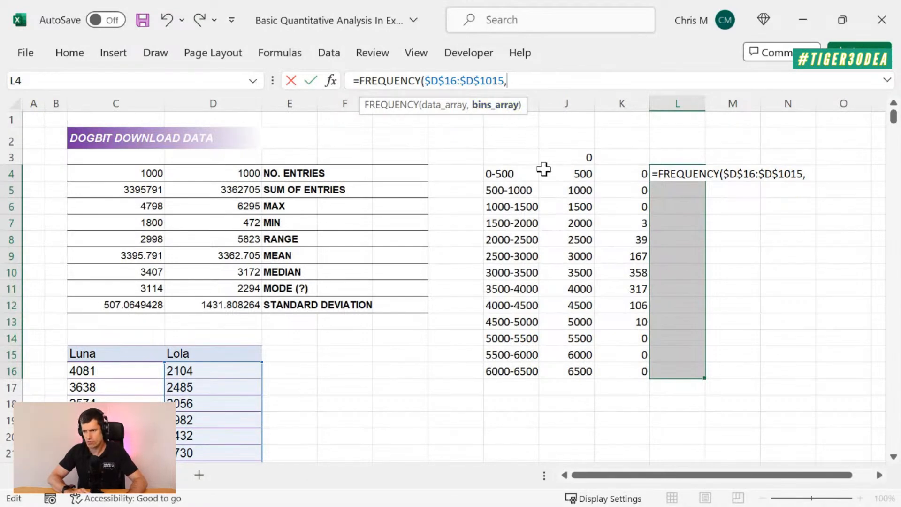
pyautogui.click(583, 174)
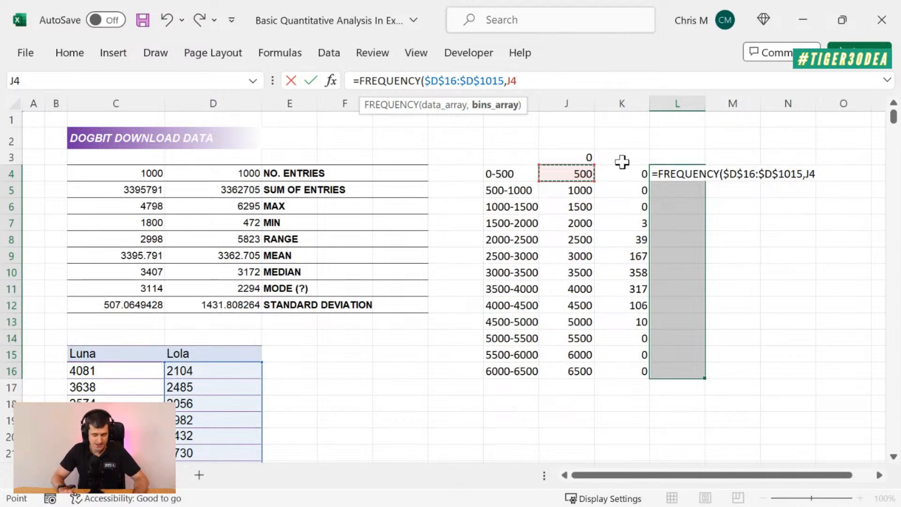
pyautogui.hotkey('ctrl', 'shift', 'Down')
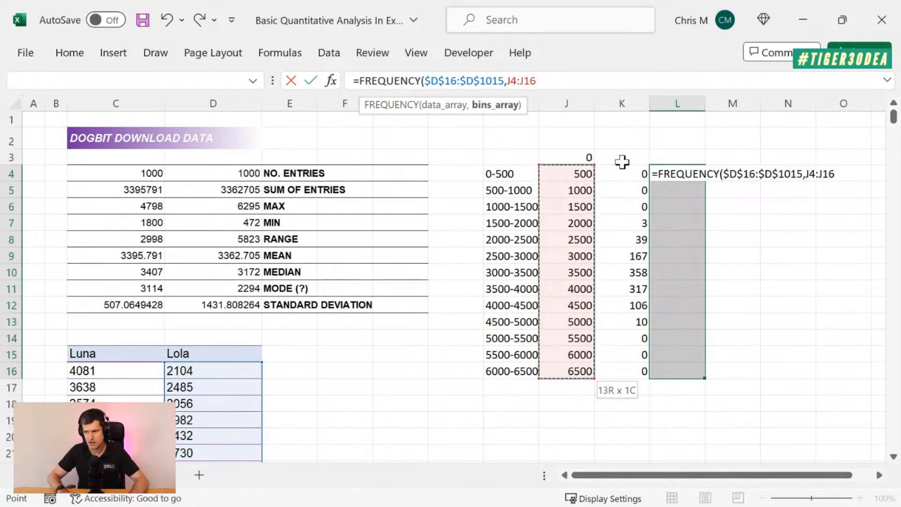
pyautogui.press('F4')
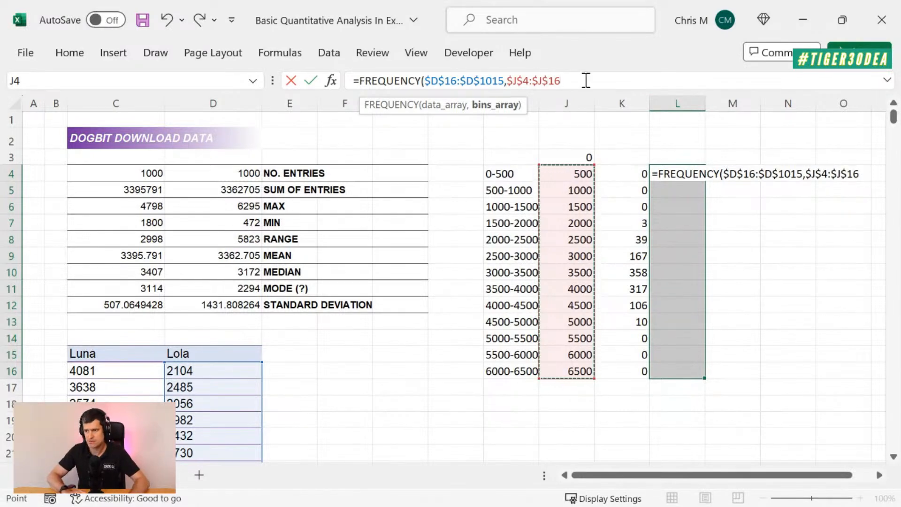
pyautogui.write(')')
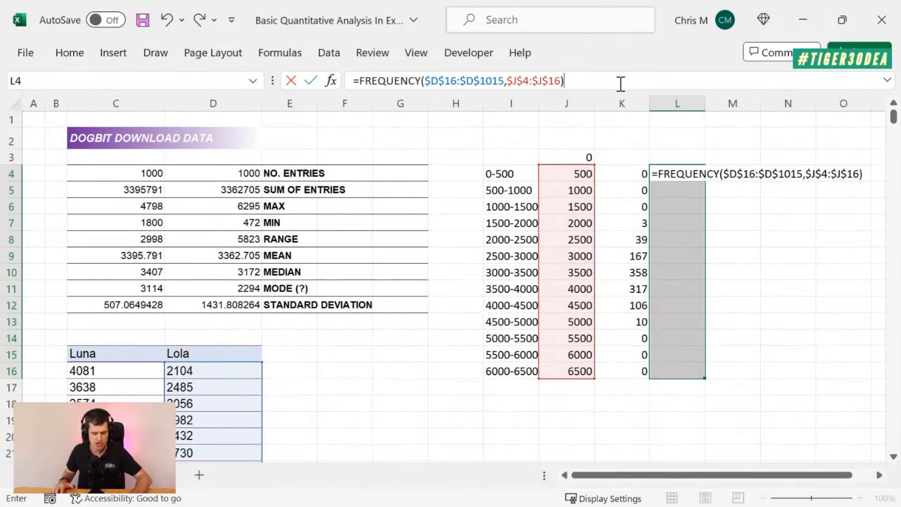
pyautogui.hotkey('ctrl', 'shift', 'Return')
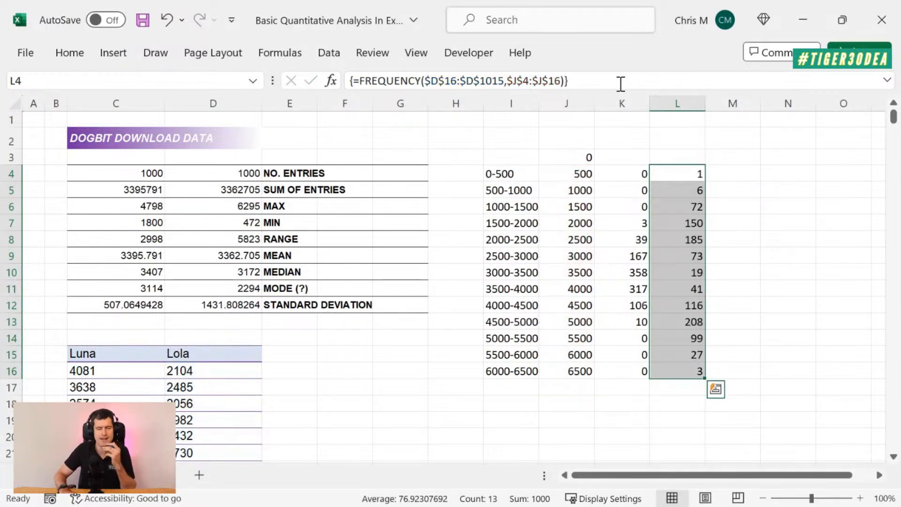
# Label the two frequency columns by entering Luna in K3 and Lola in L3
pyautogui.press('Left')
pyautogui.press('Right')
pyautogui.press('Up')
pyautogui.press('Left')
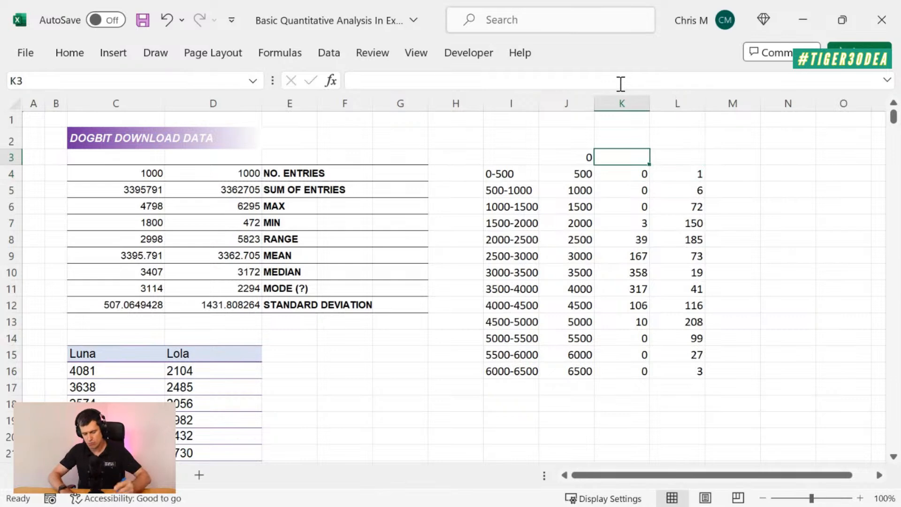
pyautogui.write('Luna')
pyautogui.press('Return')
pyautogui.press('Up')
pyautogui.press('Right')
pyautogui.write('Lola')
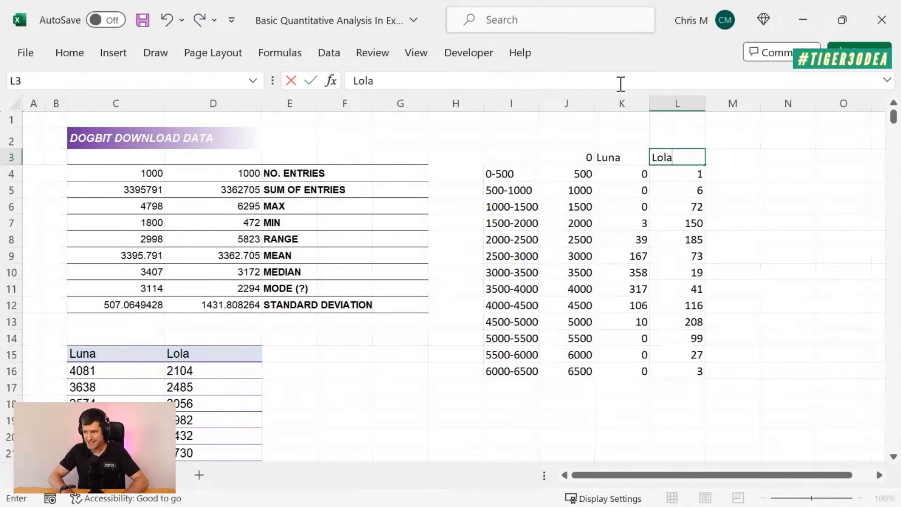
pyautogui.press('Return')
pyautogui.press('Left')
pyautogui.press('Left')
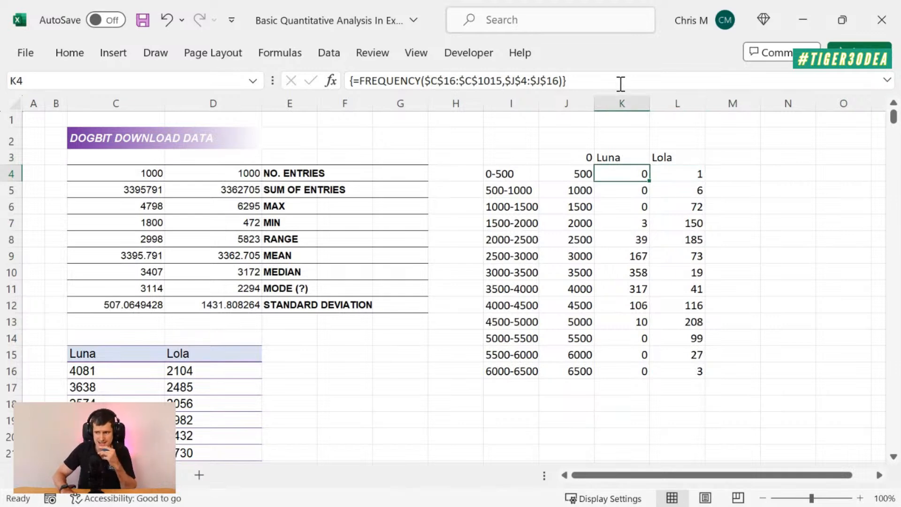
pyautogui.hotkey('shift', 'Right')
pyautogui.hotkey('shift', 'Right')
pyautogui.hotkey('shift', 'Down')
pyautogui.hotkey('shift', 'Down')
pyautogui.hotkey('shift', 'Down')
pyautogui.hotkey('shift', 'Down')
pyautogui.hotkey('shift', 'Down')
pyautogui.hotkey('shift', 'Down')
pyautogui.hotkey('shift', 'Down')
pyautogui.hotkey('shift', 'Down')
pyautogui.hotkey('shift', 'Down')
pyautogui.hotkey('shift', 'Down')
pyautogui.hotkey('shift', 'Down')
pyautogui.hotkey('shift', 'Down')
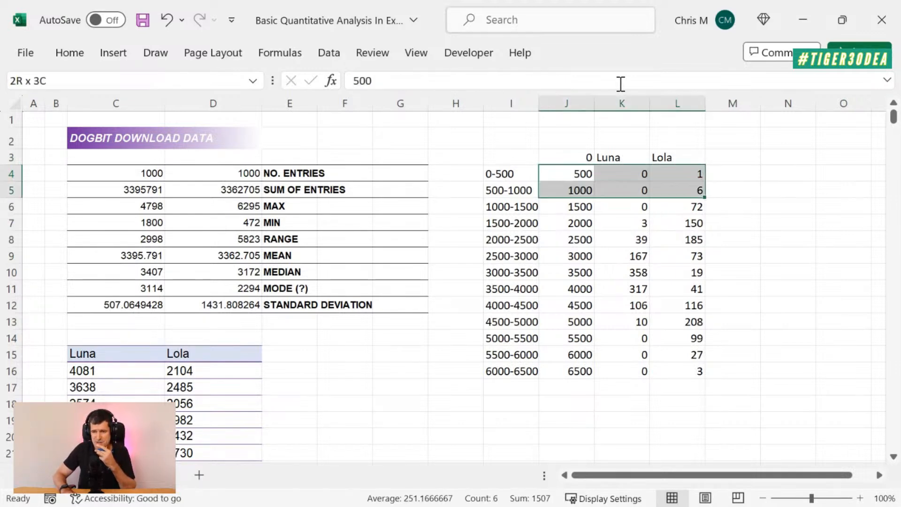
# Copy Luna's statistics cells C4:C12 as the source for the table formatting
pyautogui.press('Left')
pyautogui.press('Left')
pyautogui.press('Left')
pyautogui.press('Left')
pyautogui.press('Left')
pyautogui.press('Left')
pyautogui.press('Left')
pyautogui.press('Left')
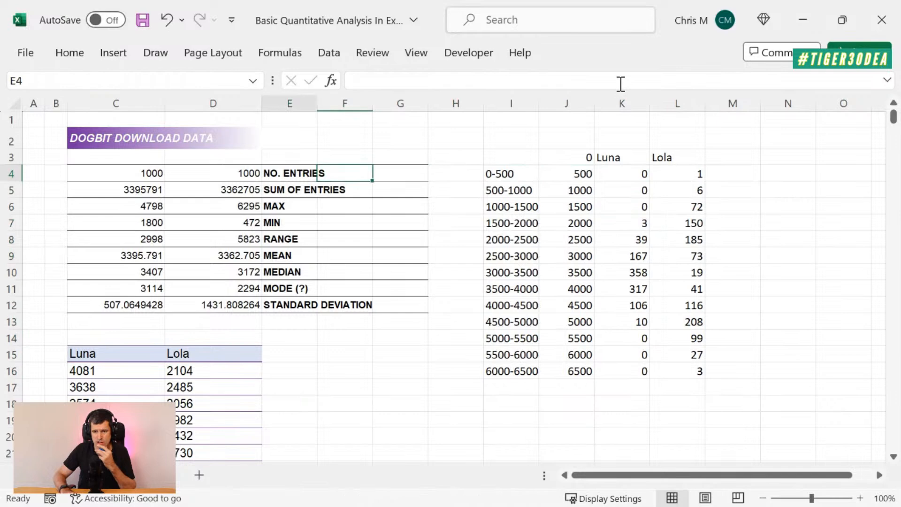
pyautogui.press('Right')
pyautogui.hotkey('shift', 'Down')
pyautogui.hotkey('shift', 'Down')
pyautogui.hotkey('shift', 'Down')
pyautogui.hotkey('shift', 'Down')
pyautogui.hotkey('shift', 'Down')
pyautogui.hotkey('shift', 'Down')
pyautogui.hotkey('shift', 'Down')
pyautogui.hotkey('shift', 'Down')
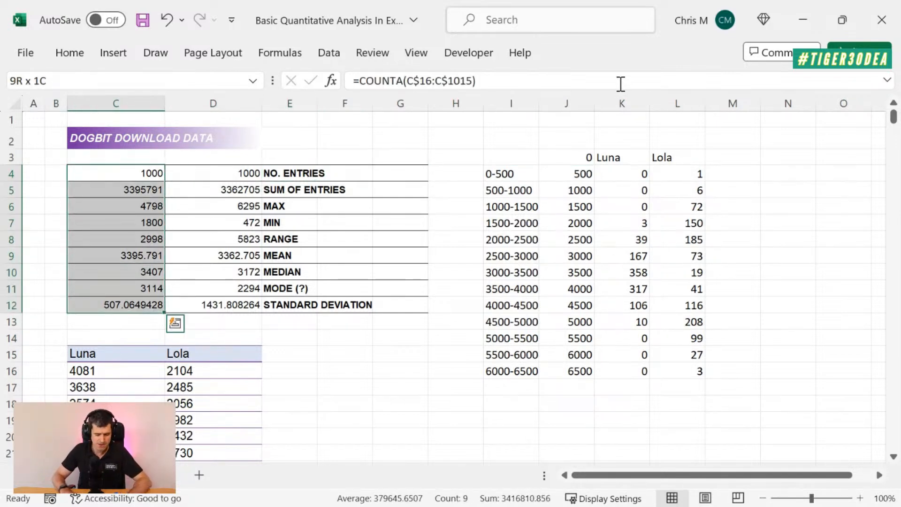
pyautogui.hotkey('ctrl', 'c')
# Paste only the formats of the copied cells onto the frequency table, I4:L16
pyautogui.press('Right')
pyautogui.press('Right')
pyautogui.press('Right')
pyautogui.press('Right')
pyautogui.press('Right')
pyautogui.press('Right')
pyautogui.press('Right')
pyautogui.press('Left')
pyautogui.hotkey('shift', 'Right')
pyautogui.hotkey('shift', 'Right')
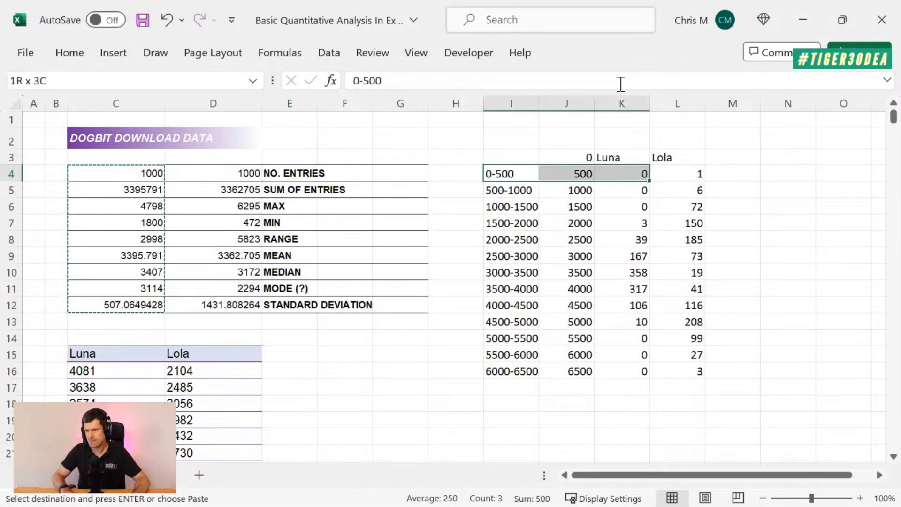
pyautogui.hotkey('shift', 'Right')
pyautogui.hotkey('ctrl', 'shift', 'Down')
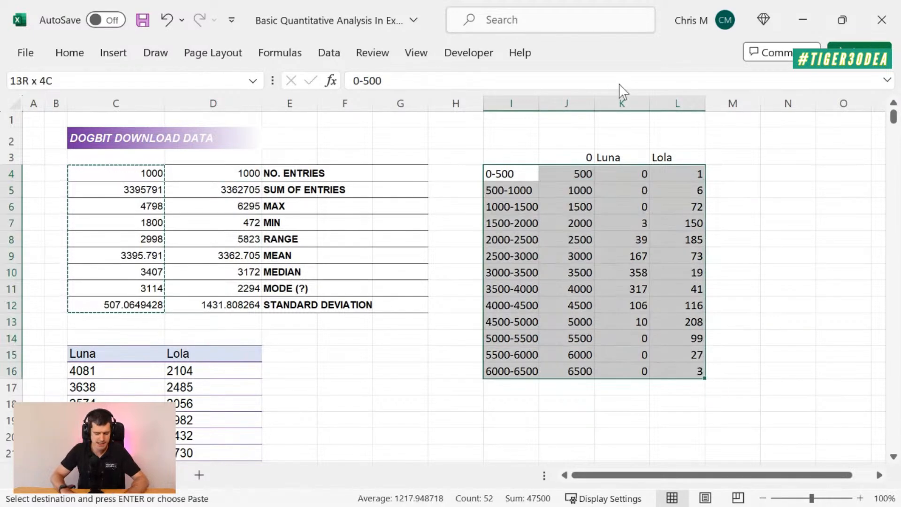
pyautogui.hotkey('ctrl', 'alt', 'v')
pyautogui.press('t')
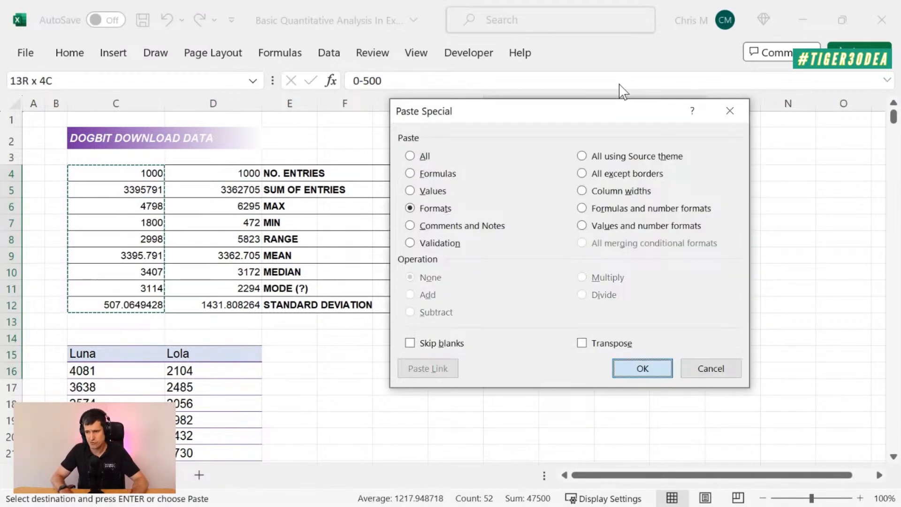
pyautogui.press('Return')
pyautogui.press('Escape')
pyautogui.press('Left')
pyautogui.press('Right')
pyautogui.press('Right')
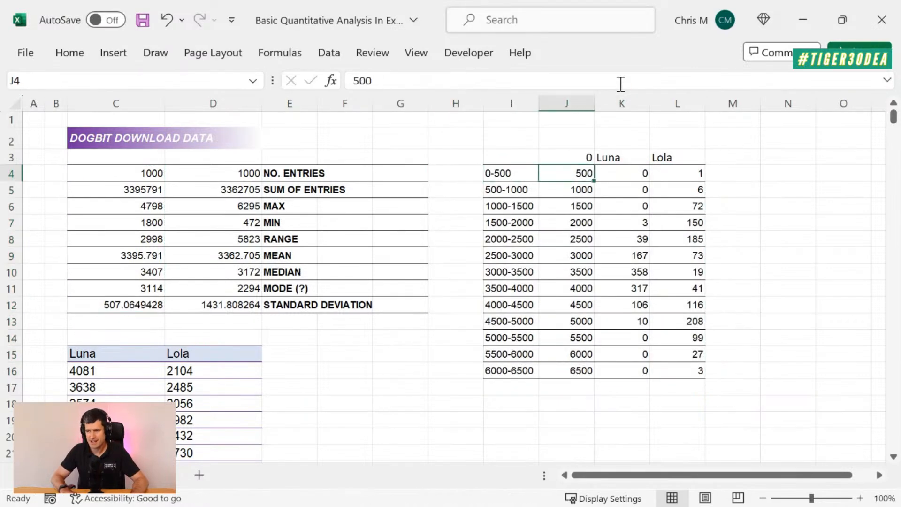
pyautogui.press('Right')
pyautogui.press('Up')
pyautogui.press('Left')
pyautogui.press('Left')
pyautogui.hotkey('shift', 'Right')
pyautogui.hotkey('shift', 'Right')
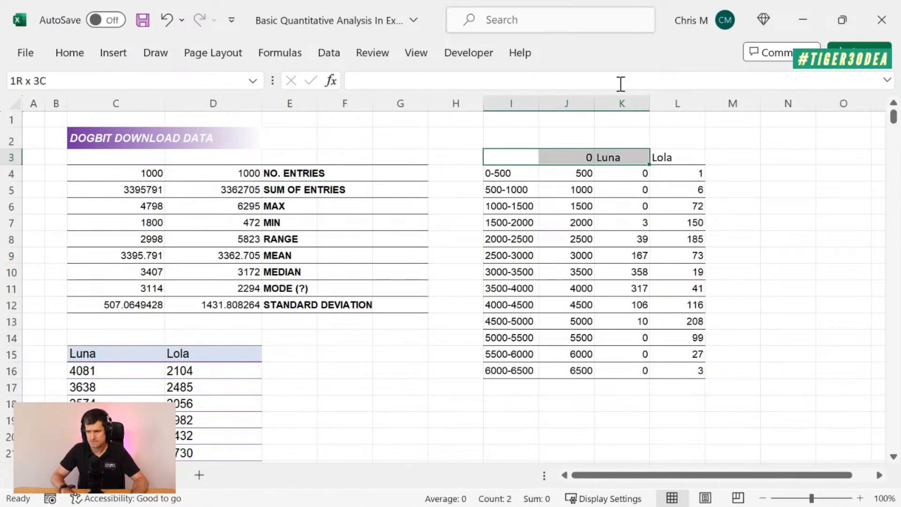
pyautogui.hotkey('shift', 'Right')
pyautogui.press('Left')
pyautogui.press('Right')
pyautogui.press('Down')
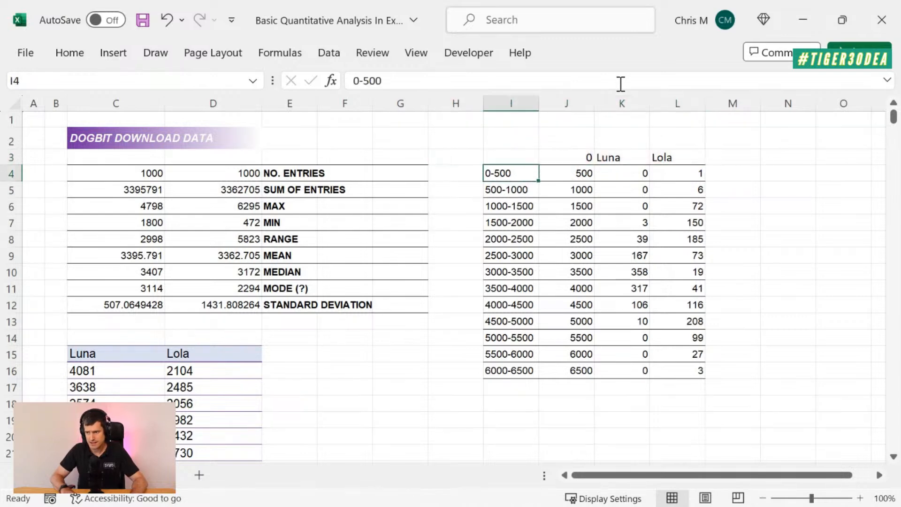
# Copy the first interval row, I4:L4, and paste only its formats onto the header row I3:L3
pyautogui.hotkey('shift', 'Right')
pyautogui.hotkey('shift', 'Right')
pyautogui.hotkey('shift', 'Right')
pyautogui.hotkey('ctrl', 'c')
pyautogui.press('Up')
pyautogui.hotkey('shift', 'Right')
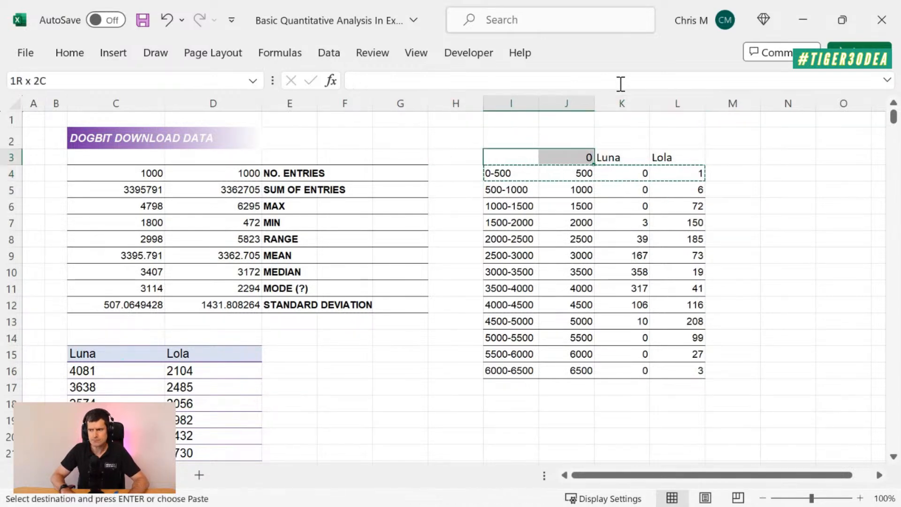
pyautogui.hotkey('shift', 'Right')
pyautogui.hotkey('shift', 'Right')
pyautogui.hotkey('ctrl', 'alt', 'v')
pyautogui.press('t')
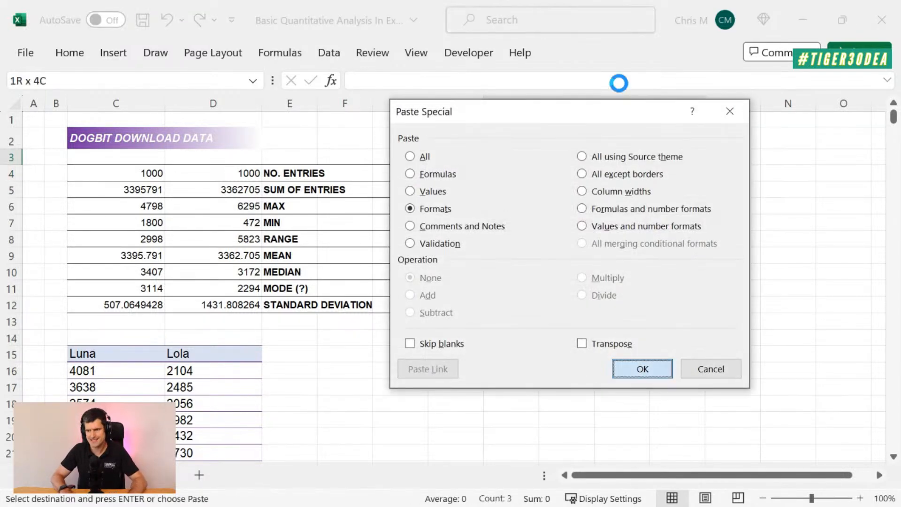
pyautogui.press('Return')
pyautogui.press('Escape')
# Examine the frequency counts for Lola in L4:L16 and for Luna in K4:K16
pyautogui.press('Left')
pyautogui.press('Right')
pyautogui.press('Right')
pyautogui.press('Right')
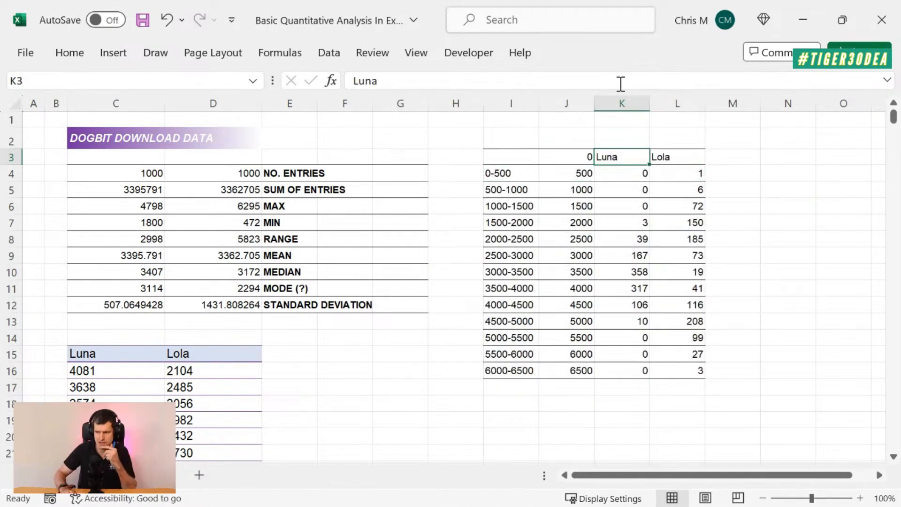
pyautogui.press('Down')
pyautogui.press('Down')
pyautogui.press('Right')
pyautogui.press('Up')
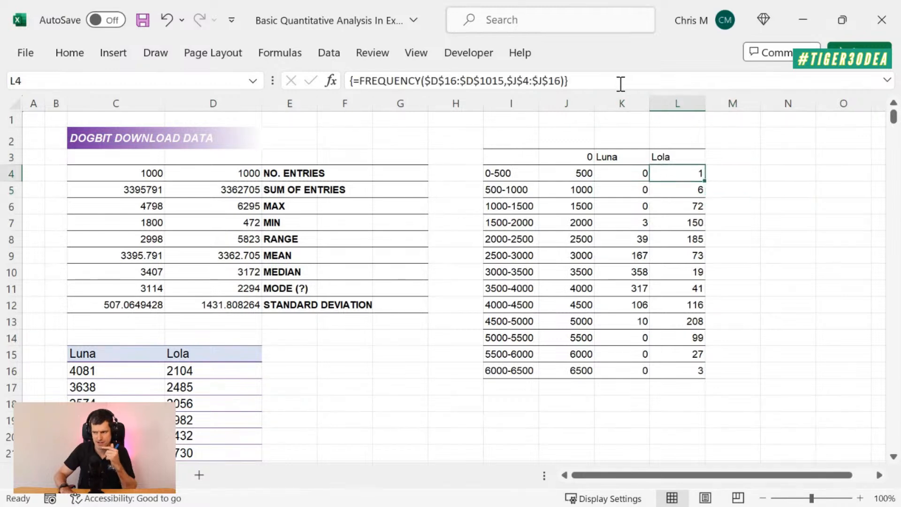
pyautogui.hotkey('ctrl', 'shift', 'Down')
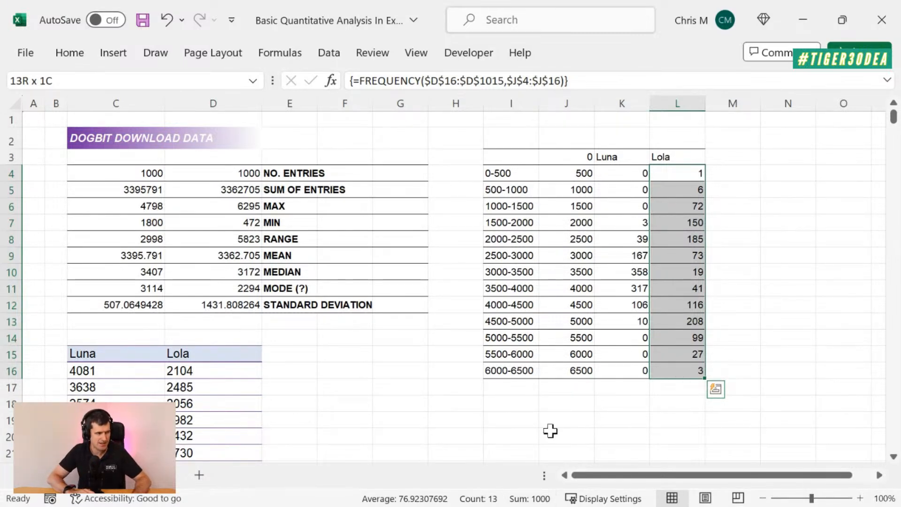
pyautogui.click(614, 172)
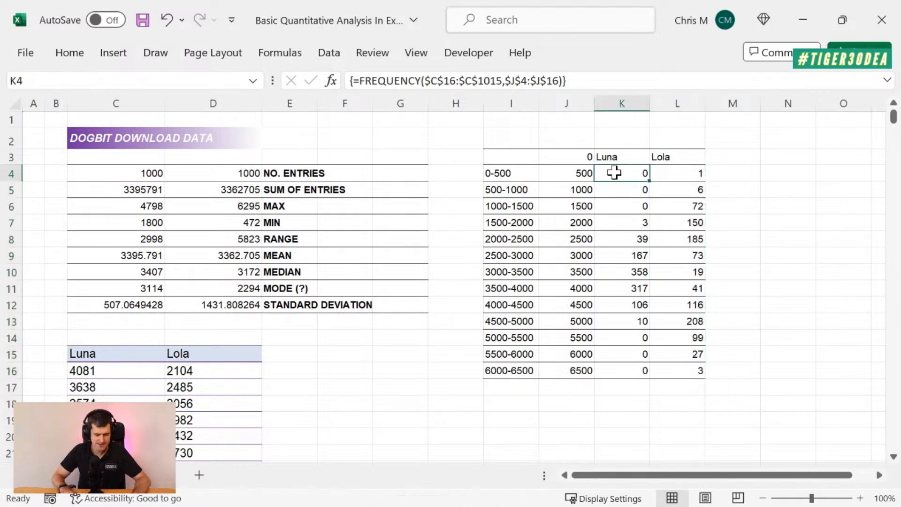
pyautogui.hotkey('ctrl', 'shift', 'Down')
# Make the interval labels in I4:I16 bold
pyautogui.press('Left')
pyautogui.press('Left')
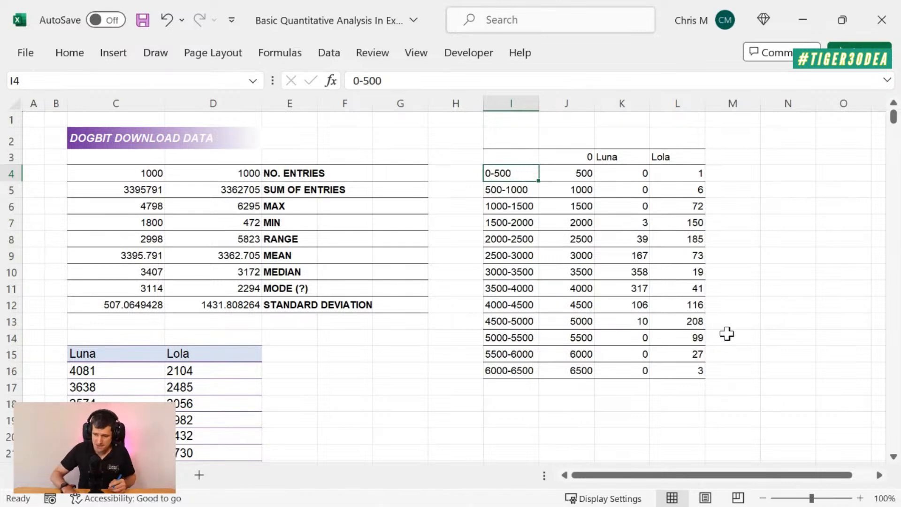
pyautogui.hotkey('shift', 'Down')
pyautogui.hotkey('shift', 'Down')
pyautogui.hotkey('shift', 'Down')
pyautogui.hotkey('shift', 'Down')
pyautogui.hotkey('shift', 'Down')
pyautogui.hotkey('shift', 'Down')
pyautogui.hotkey('shift', 'Down')
pyautogui.hotkey('shift', 'Down')
pyautogui.hotkey('shift', 'Down')
pyautogui.hotkey('shift', 'Down')
pyautogui.hotkey('shift', 'Down')
pyautogui.hotkey('shift', 'Down')
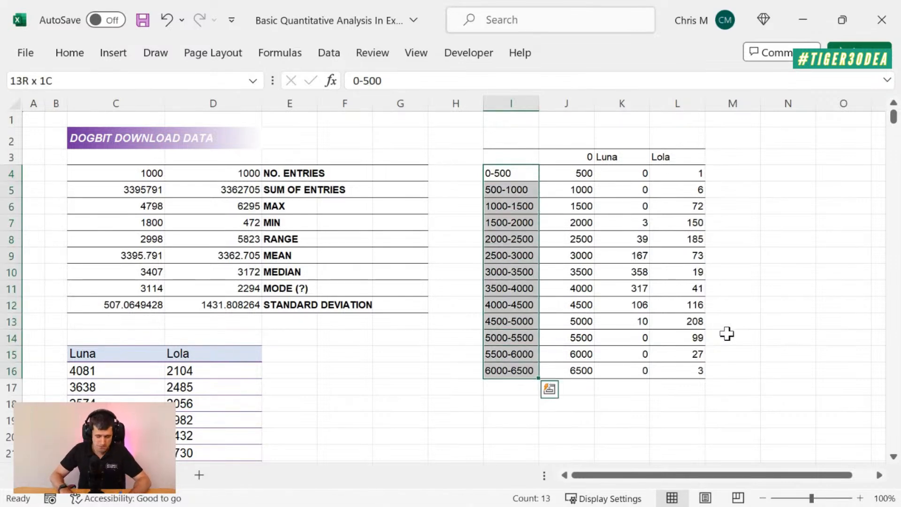
pyautogui.hotkey('ctrl', 'b')
# Insert a 2-D clustered column chart from the interval limits and Luna's counts in J4:K16
pyautogui.press('Right')
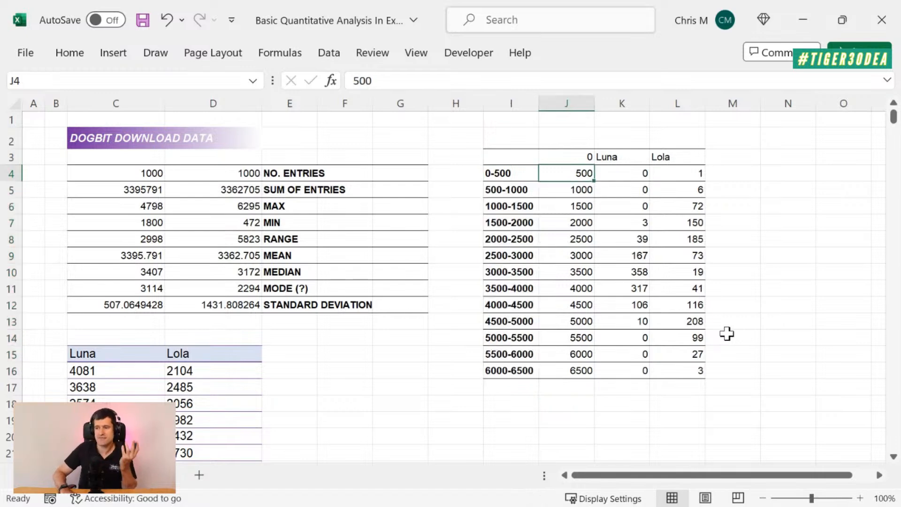
pyautogui.hotkey('shift', 'Right')
pyautogui.hotkey('shift', 'Down')
pyautogui.hotkey('shift', 'Down')
pyautogui.hotkey('shift', 'Down')
pyautogui.hotkey('shift', 'Down')
pyautogui.hotkey('shift', 'Down')
pyautogui.hotkey('shift', 'Down')
pyautogui.hotkey('shift', 'Down')
pyautogui.hotkey('shift', 'Down')
pyautogui.hotkey('shift', 'Down')
pyautogui.hotkey('shift', 'Down')
pyautogui.hotkey('shift', 'Down')
pyautogui.hotkey('shift', 'Down')
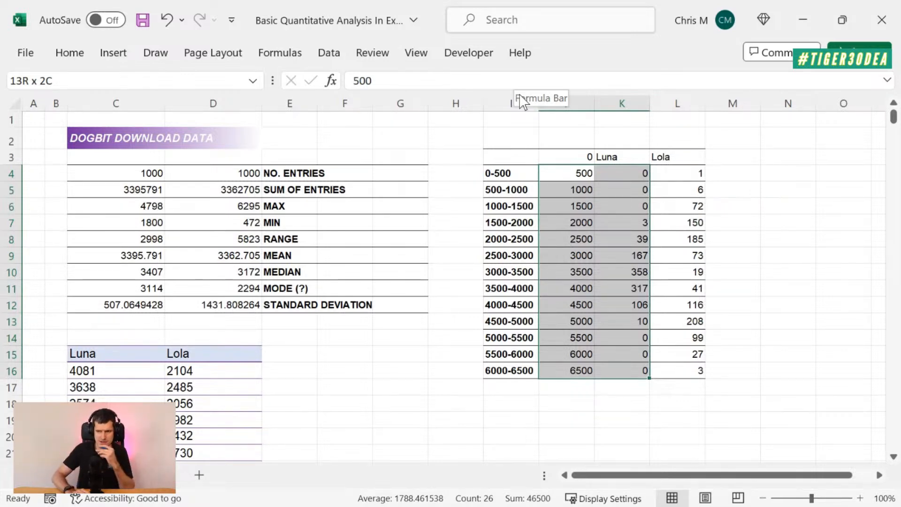
pyautogui.click(121, 53)
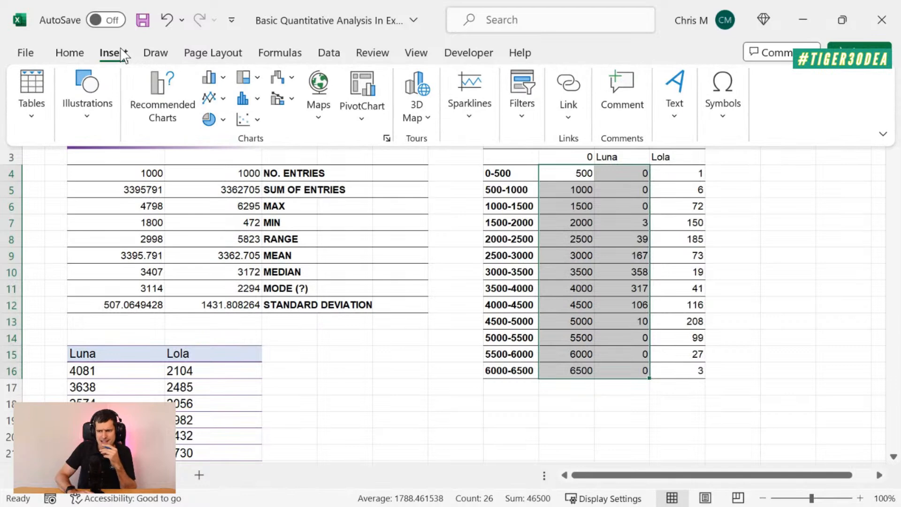
pyautogui.click(212, 77)
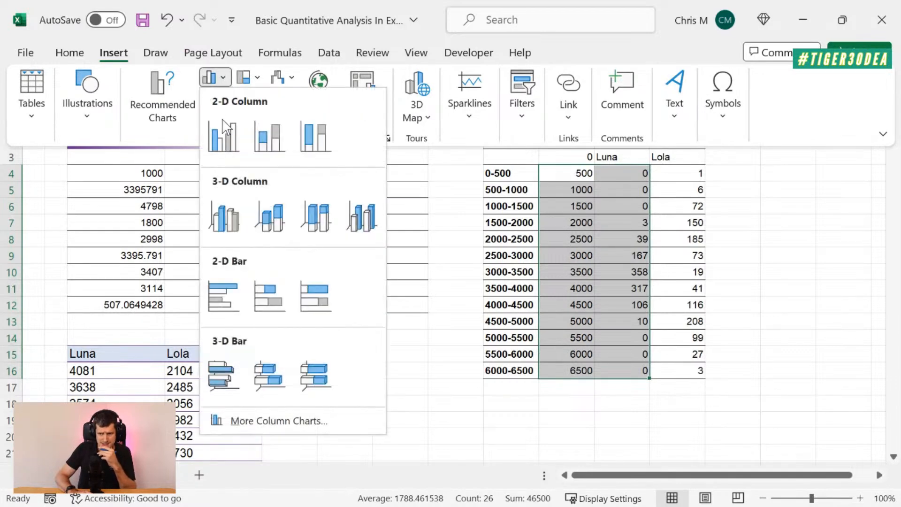
pyautogui.click(223, 144)
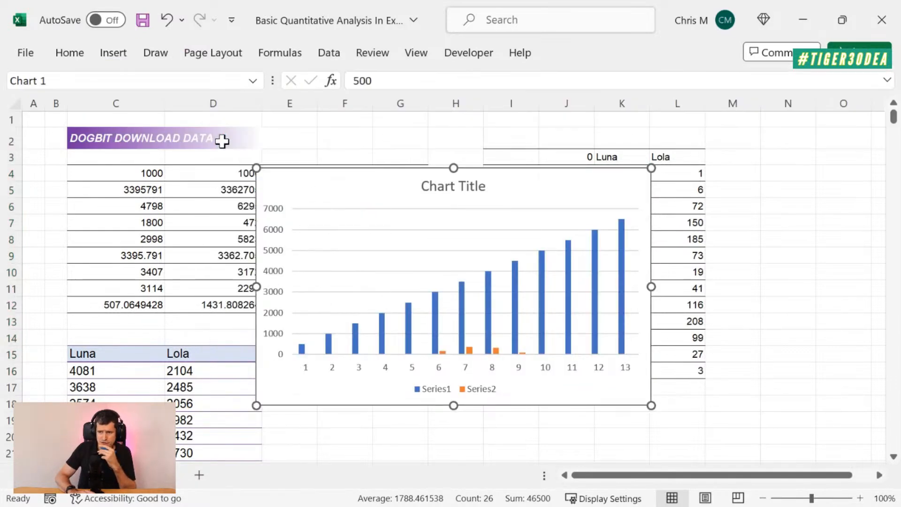
# Move the chart clear of the frequency columns and open its data source settings
pyautogui.moveTo(529, 172); pyautogui.dragTo(393, 122)
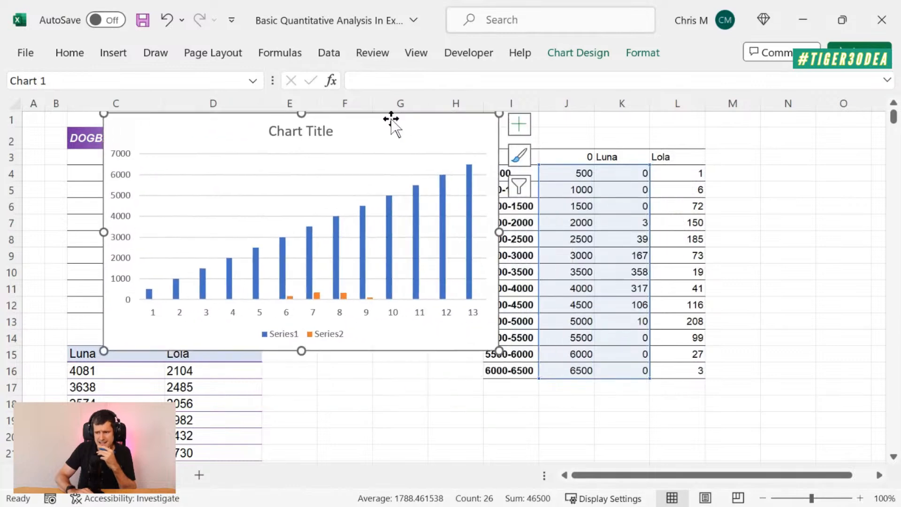
pyautogui.rightClick(210, 209)
pyautogui.click(263, 326)
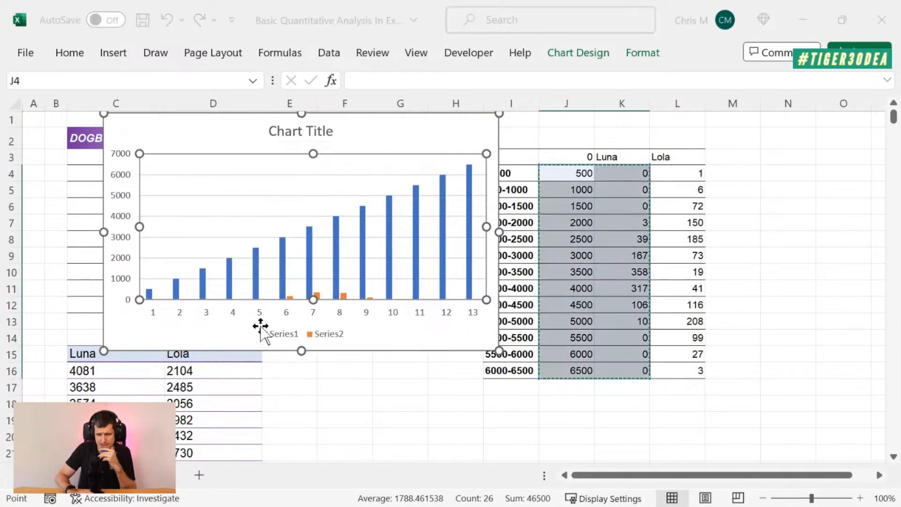
pyautogui.moveTo(511, 126); pyautogui.dragTo(574, 119)
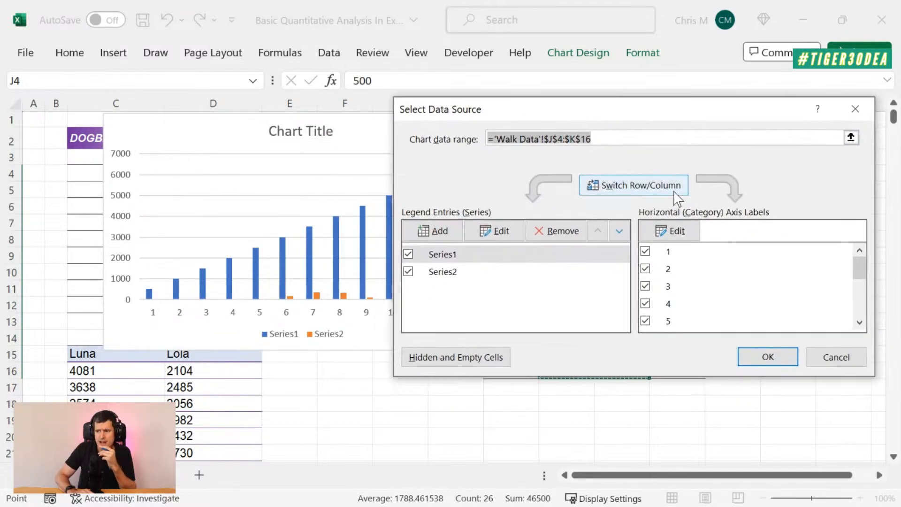
# Set the chart's horizontal axis labels to the interval names in 'Walk Data'!$I$4:$I$16
pyautogui.click(676, 232)
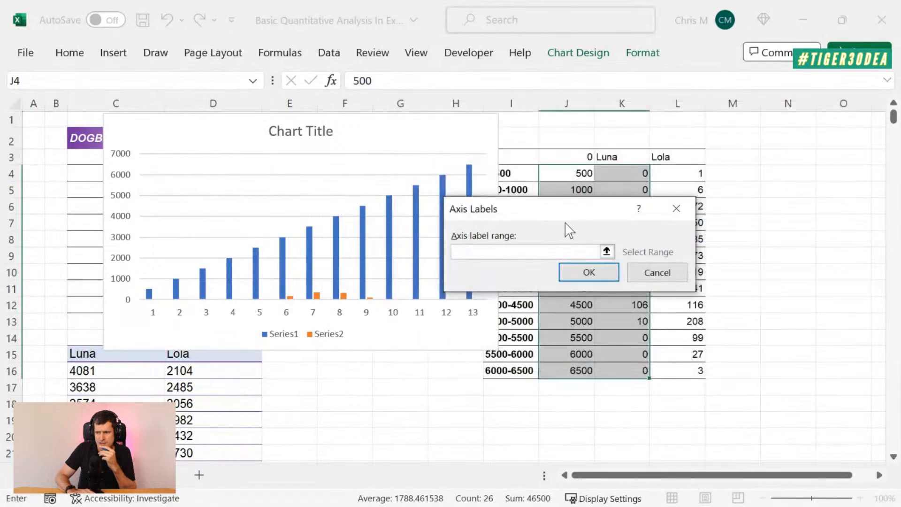
pyautogui.moveTo(570, 212); pyautogui.dragTo(342, 179)
pyautogui.click(513, 172)
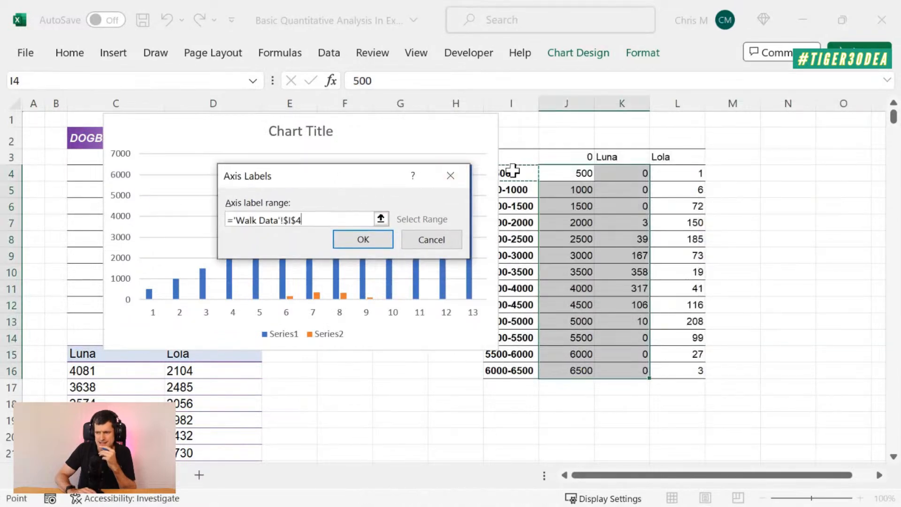
pyautogui.hotkey('shift', 'Down')
pyautogui.hotkey('shift', 'Down')
pyautogui.hotkey('shift', 'Down')
pyautogui.hotkey('shift', 'Down')
pyautogui.hotkey('shift', 'Down')
pyautogui.hotkey('shift', 'Down')
pyautogui.hotkey('shift', 'Down')
pyautogui.hotkey('shift', 'Down')
pyautogui.hotkey('shift', 'Down')
pyautogui.hotkey('shift', 'Down')
pyautogui.hotkey('shift', 'Down')
pyautogui.hotkey('shift', 'Down')
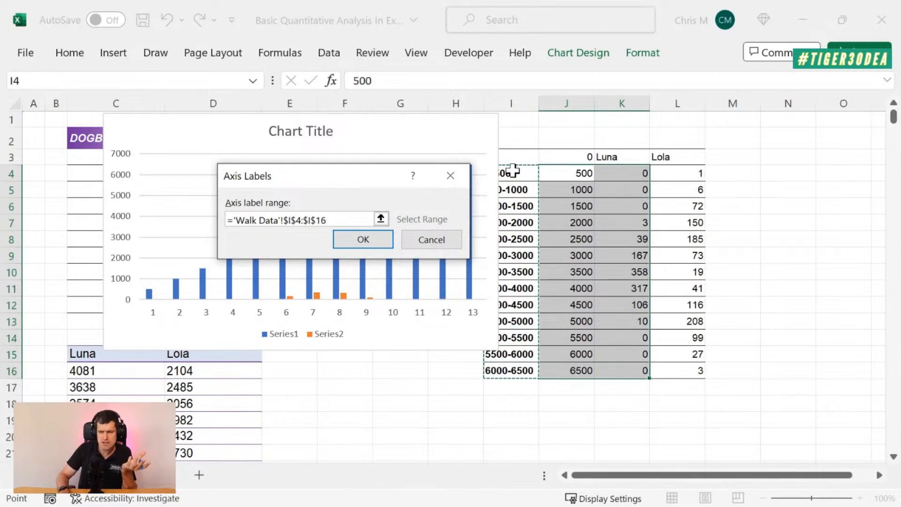
pyautogui.press('Return')
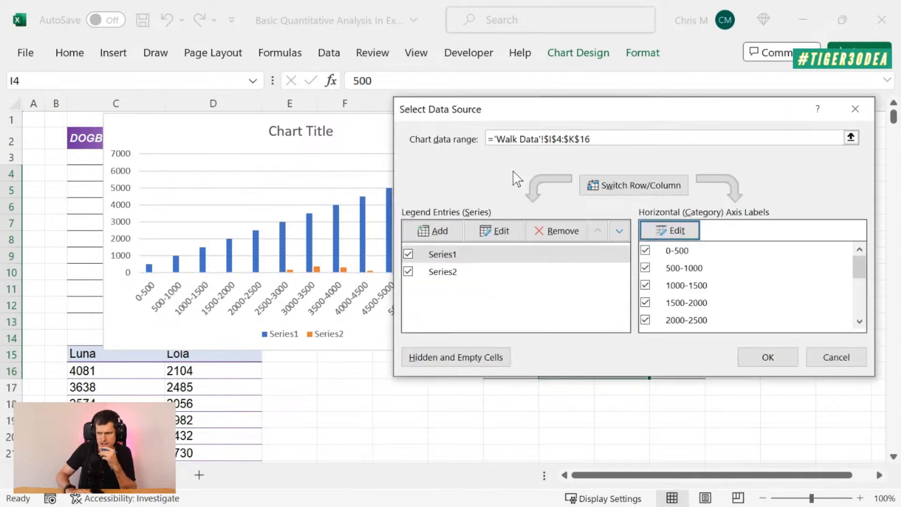
# Remove both existing series, Series2 and Series1, from the chart's data source
pyautogui.click(458, 272)
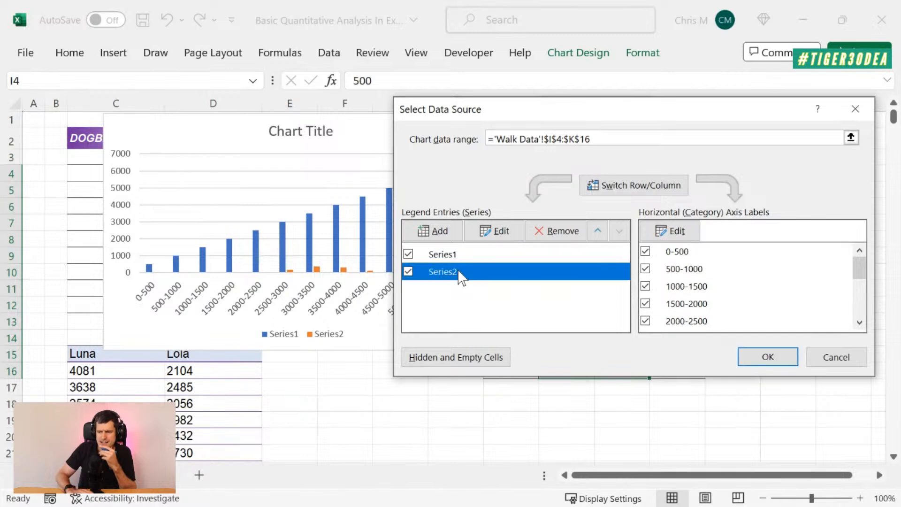
pyautogui.click(560, 230)
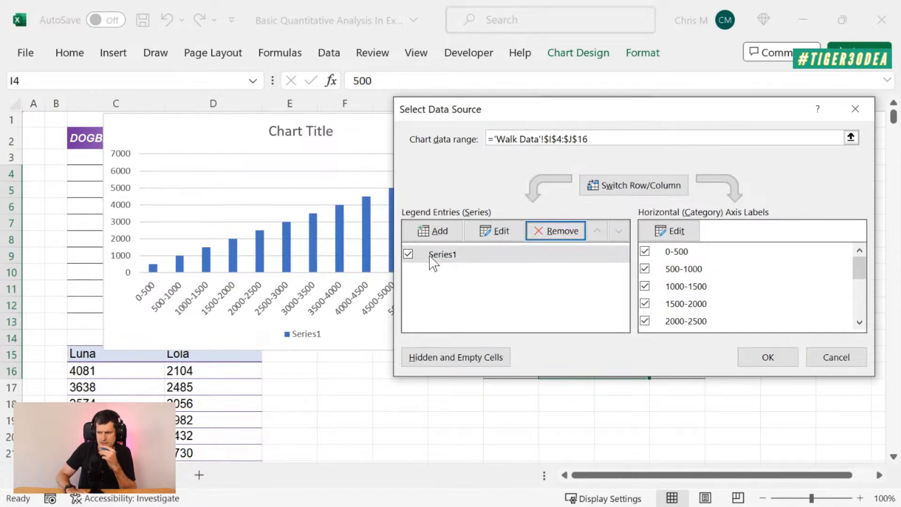
pyautogui.click(568, 232)
# Add a data series to the chart with its name from K3 and Luna's counts in 'Walk Data'!$K$4:$K$16 as values
pyautogui.click(440, 233)
pyautogui.click(257, 237)
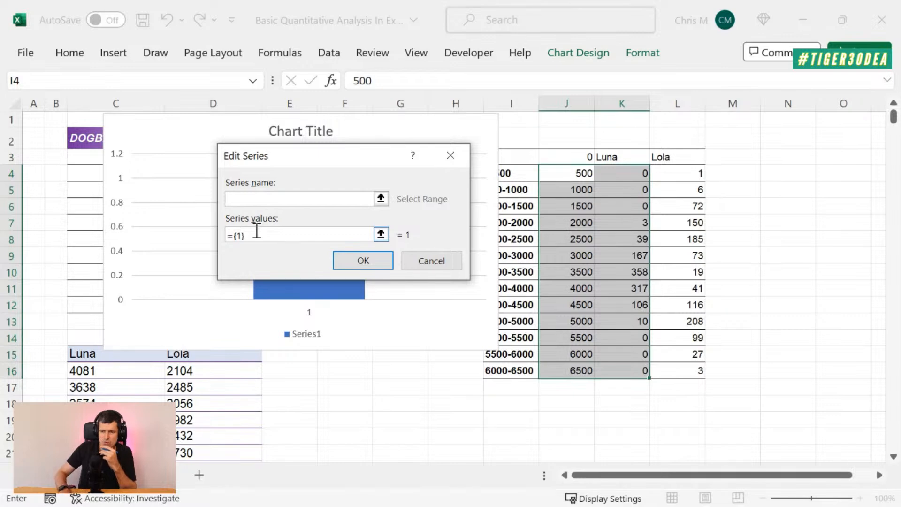
pyautogui.click(637, 174)
pyautogui.hotkey('ctrl', 'shift', 'Down')
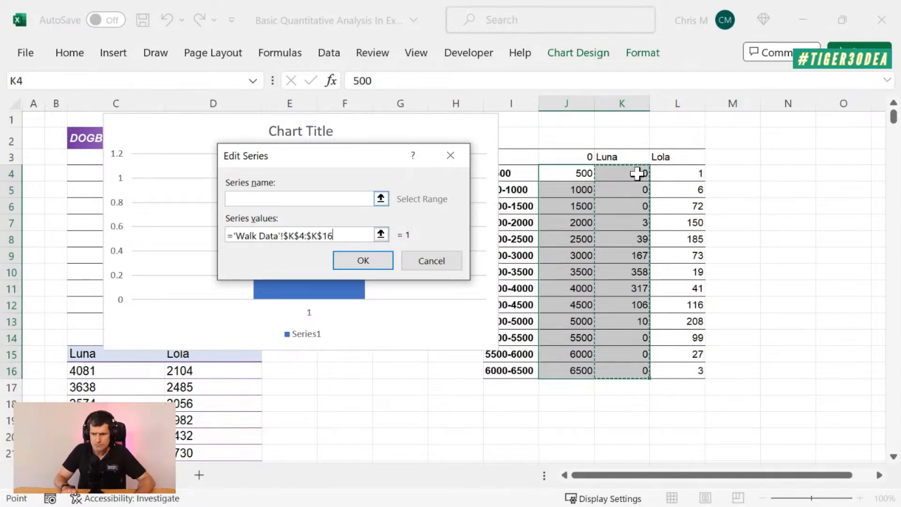
pyautogui.click(311, 200)
pyautogui.click(610, 154)
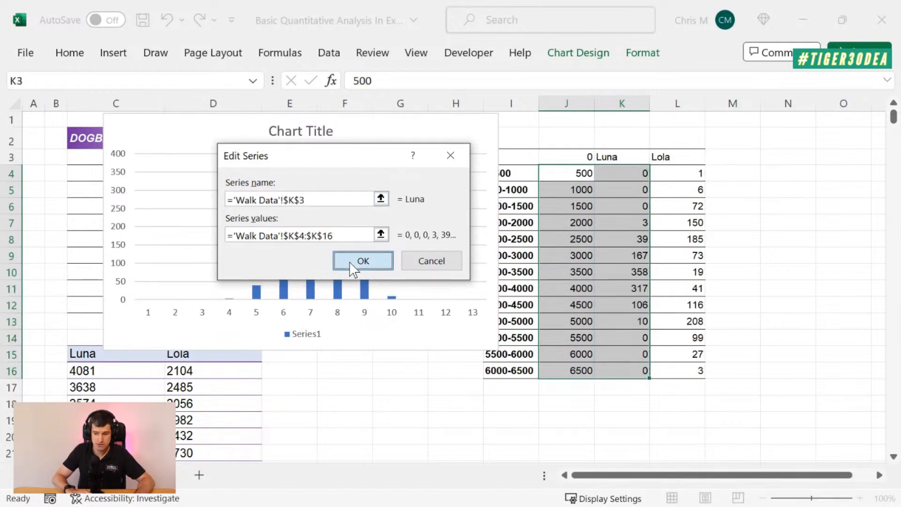
pyautogui.click(353, 261)
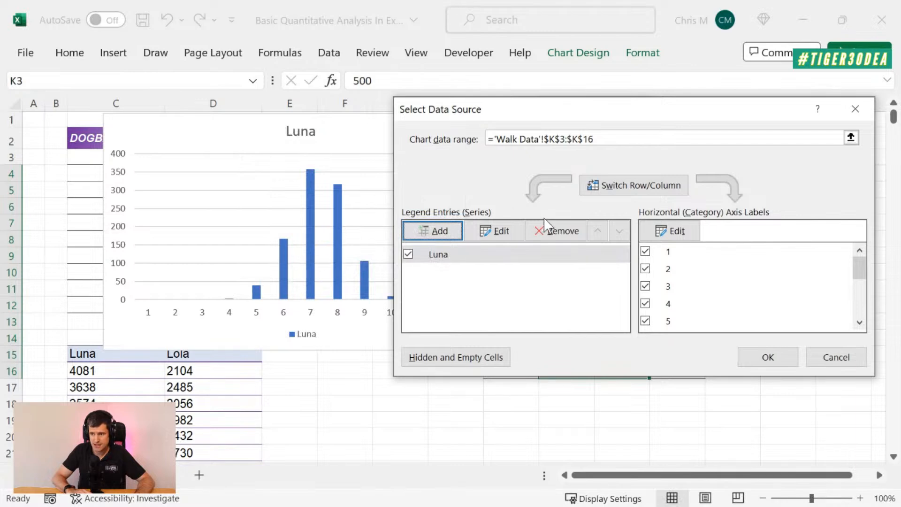
# Add a second data series named from L3 with Lola's counts in 'Walk Data'!$L$4:$L$16 as values
pyautogui.click(440, 231)
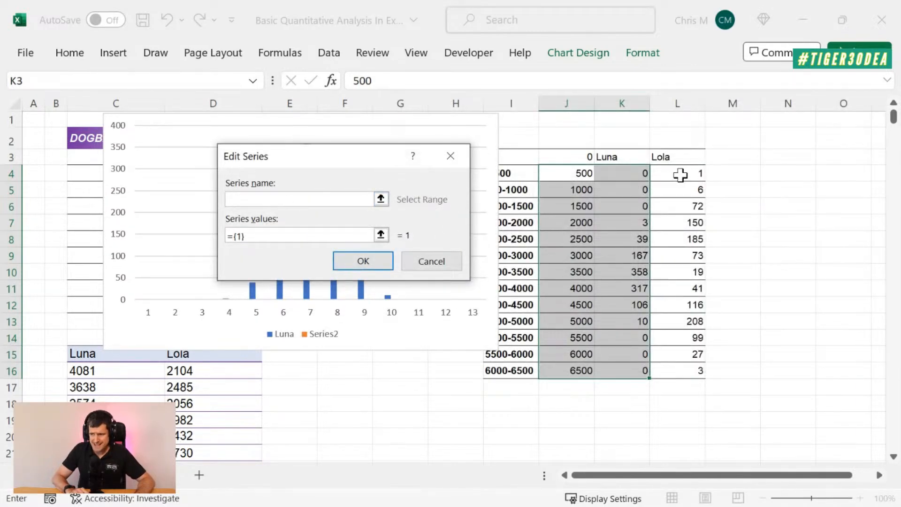
pyautogui.click(700, 155)
pyautogui.click(253, 233)
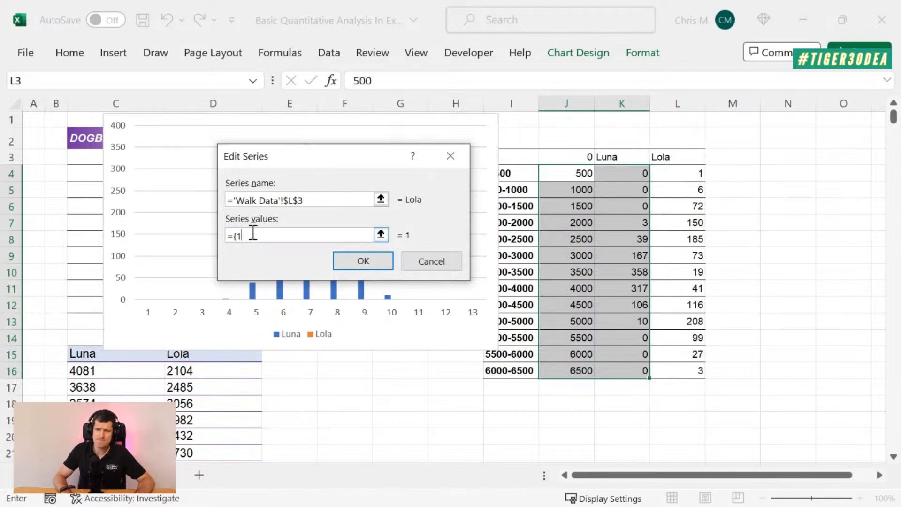
pyautogui.click(669, 173)
pyautogui.hotkey('ctrl', 'shift', 'Down')
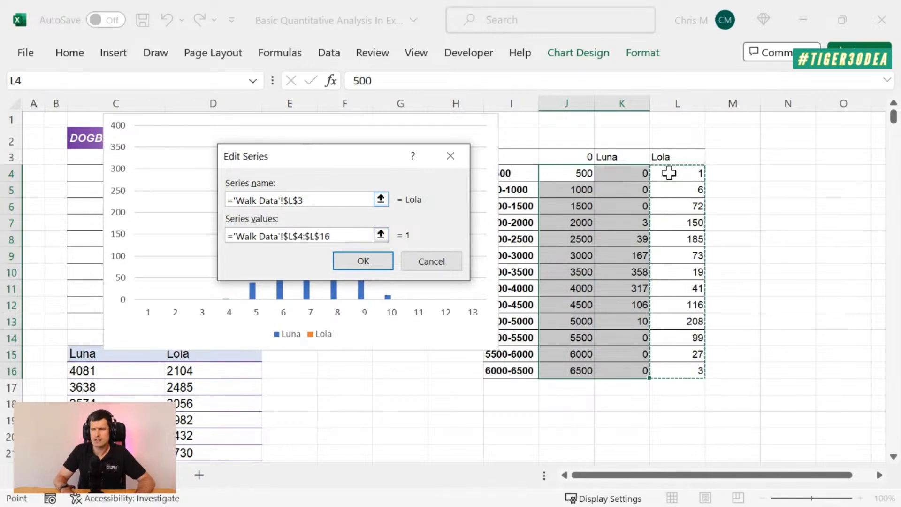
pyautogui.press('Return')
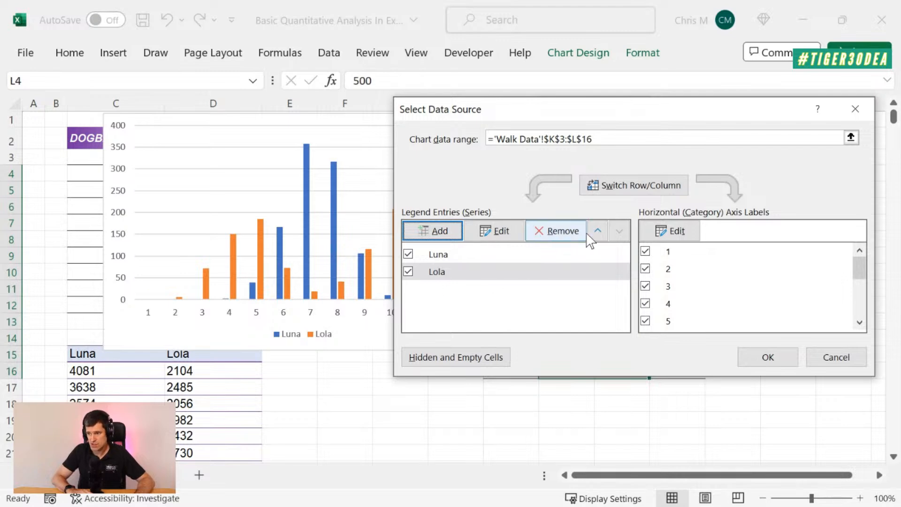
# Apply the interval names in 'Walk Data'!$I$4:$I$16 as axis labels and move the chart beside the statistics table, over columns H to O
pyautogui.click(672, 232)
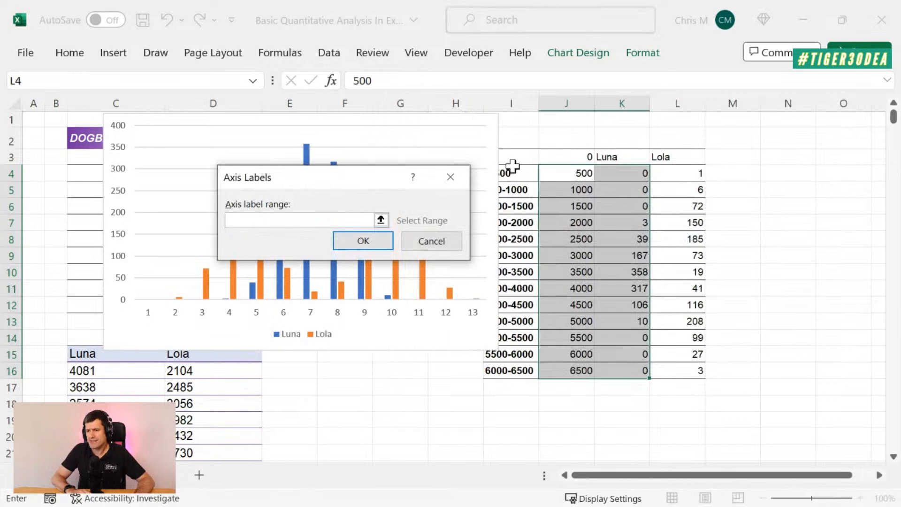
pyautogui.click(515, 174)
pyautogui.hotkey('ctrl', 'shift', 'Down')
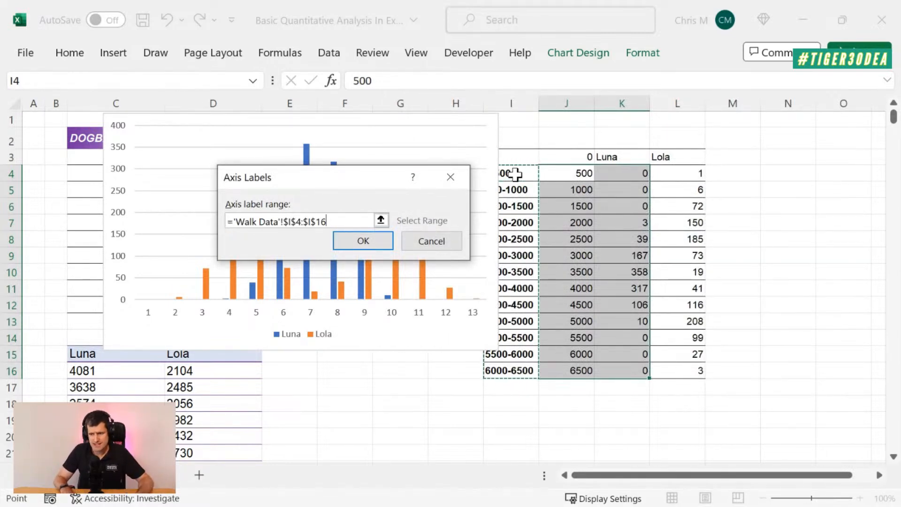
pyautogui.press('Return')
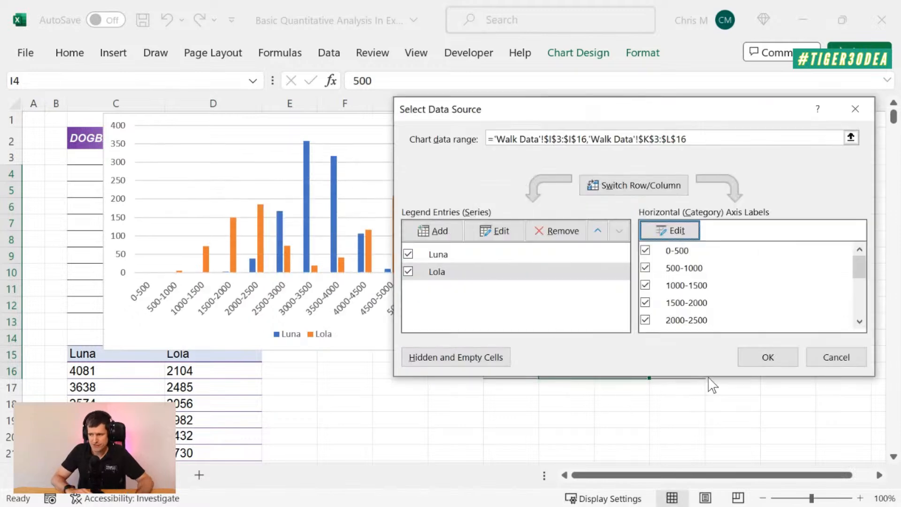
pyautogui.click(756, 363)
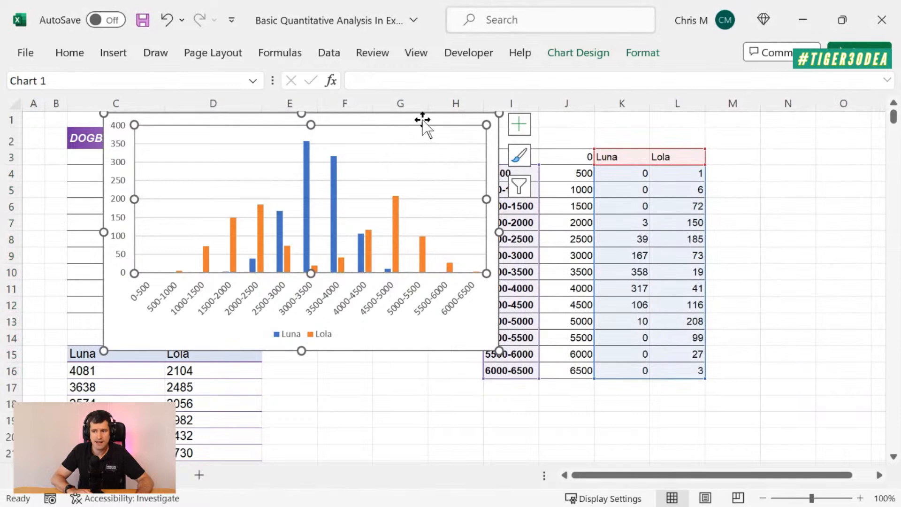
pyautogui.moveTo(423, 120); pyautogui.dragTo(774, 147)
# Look through Lola's entries at the end of column D and return to the top of the sheet
pyautogui.click(203, 402)
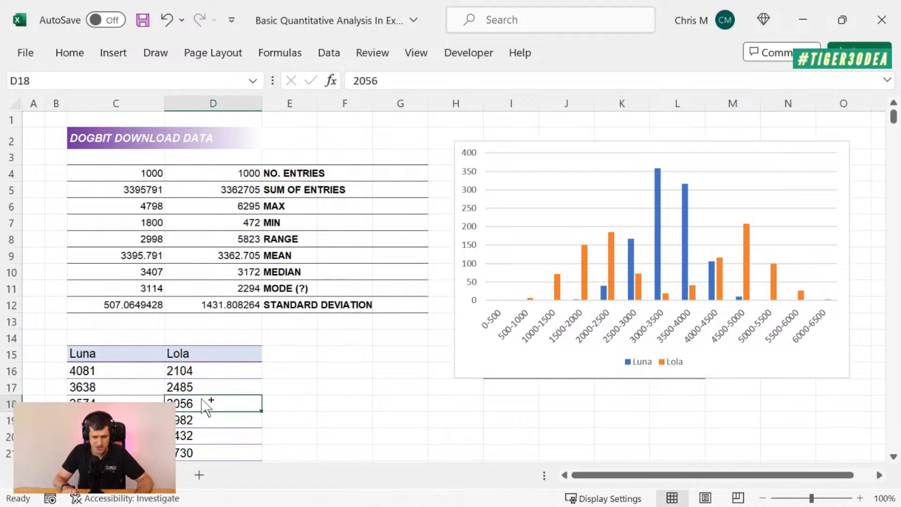
pyautogui.hotkey('ctrl', 'Down')
pyautogui.press('Up')
pyautogui.press('Up')
pyautogui.press('Up')
pyautogui.press('Up')
pyautogui.press('Up')
pyautogui.press('Up')
pyautogui.press('Up')
pyautogui.press('Up')
pyautogui.press('Up')
pyautogui.press('Up')
pyautogui.press('Up')
pyautogui.press('Up')
pyautogui.press('Up')
pyautogui.press('Up')
pyautogui.press('Up')
pyautogui.press('Up')
pyautogui.press('Up')
pyautogui.press('Up')
pyautogui.press('Up')
pyautogui.press('Up')
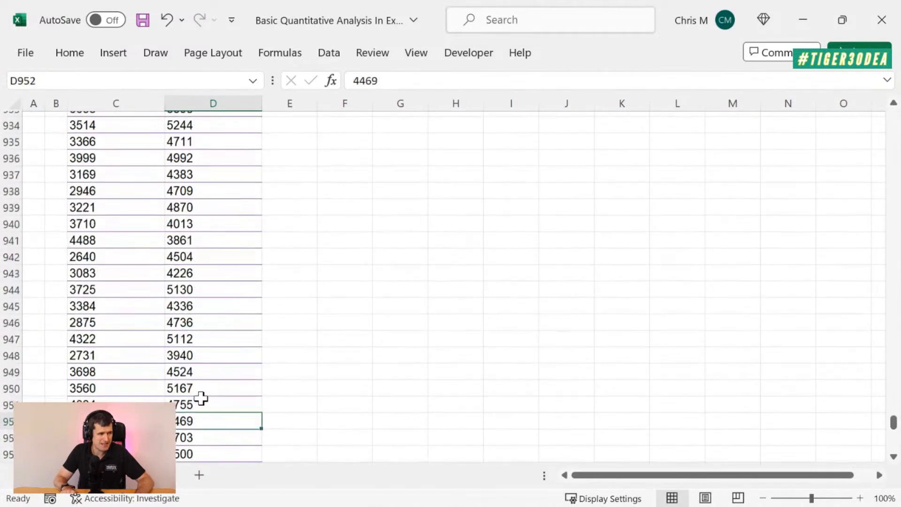
pyautogui.press('Up')
pyautogui.press('Up')
pyautogui.press('Up')
pyautogui.press('Up')
pyautogui.press('Up')
pyautogui.press('Up')
pyautogui.press('Up')
pyautogui.press('Up')
pyautogui.press('Up')
pyautogui.press('Up')
pyautogui.press('Up')
pyautogui.press('Up')
pyautogui.press('Up')
pyautogui.press('Up')
pyautogui.press('Up')
pyautogui.press('Up')
pyautogui.press('Up')
pyautogui.press('Up')
pyautogui.press('Up')
pyautogui.press('Up')
pyautogui.hotkey('ctrl', 'Up')
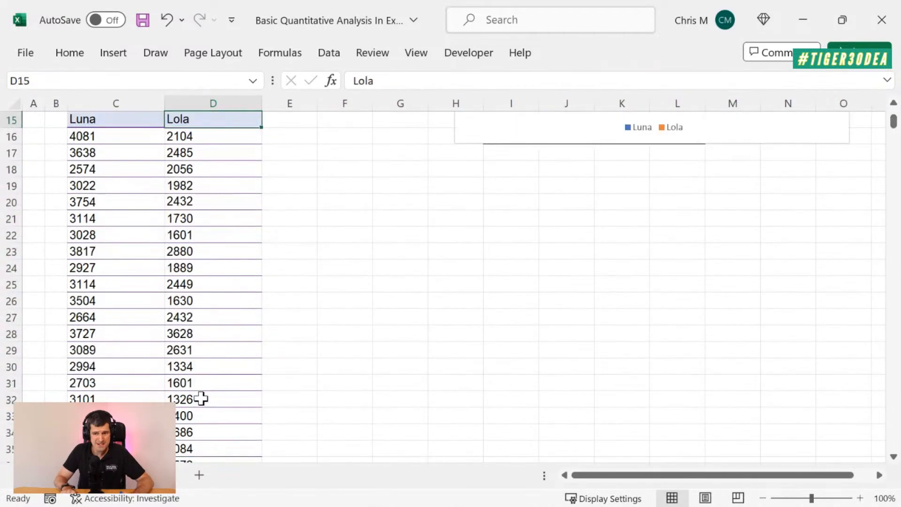
pyautogui.press('Up')
pyautogui.press('Up')
pyautogui.press('Up')
pyautogui.press('Up')
pyautogui.press('Up')
pyautogui.press('Up')
pyautogui.press('Up')
pyautogui.press('Up')
pyautogui.press('Up')
pyautogui.press('Up')
pyautogui.press('Up')
pyautogui.press('Up')
pyautogui.press('Up')
pyautogui.press('Up')
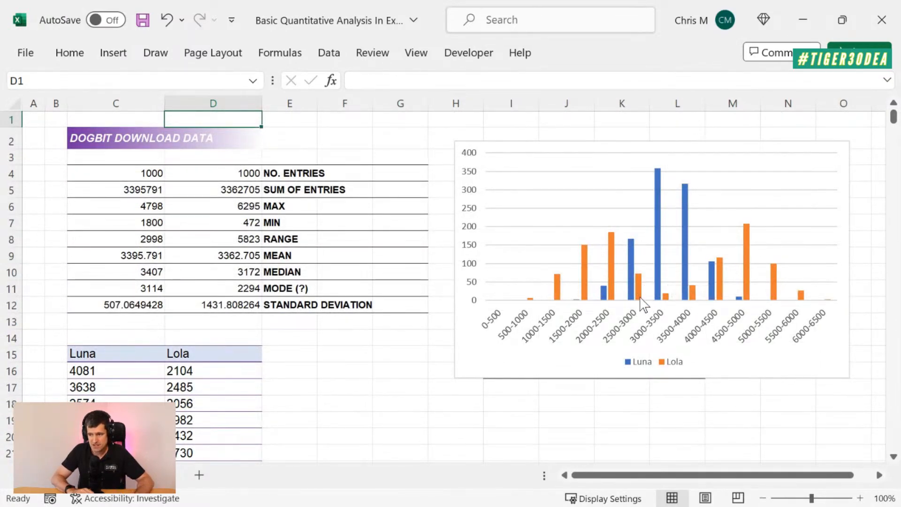
# Compare the means of Luna and Lola in C9:D9 with the distributions in the chart
pyautogui.click(203, 253)
pyautogui.press('Right')
pyautogui.press('Left')
pyautogui.press('Left')
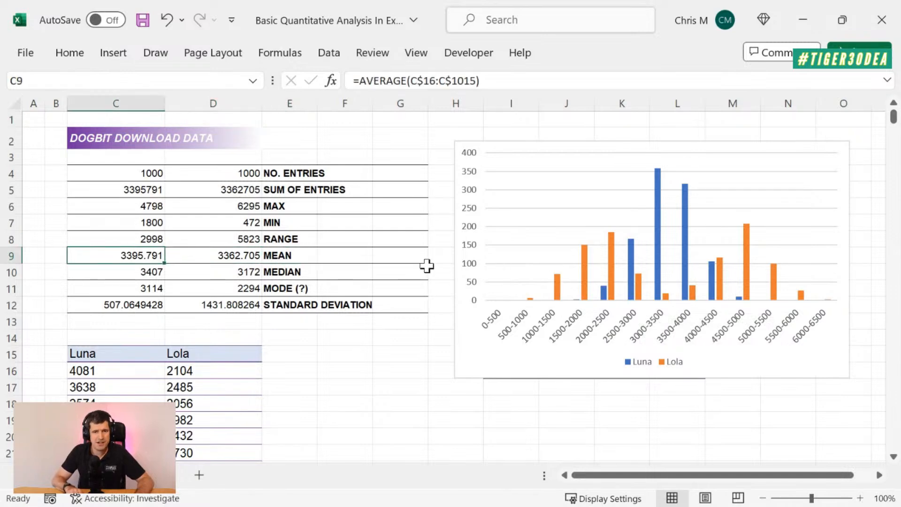
pyautogui.press('Right')
pyautogui.click(657, 263)
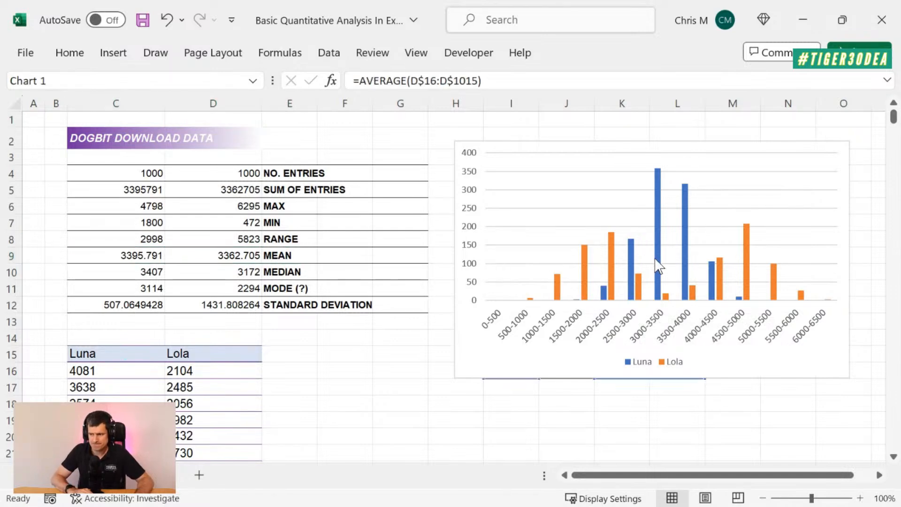
pyautogui.click(814, 373)
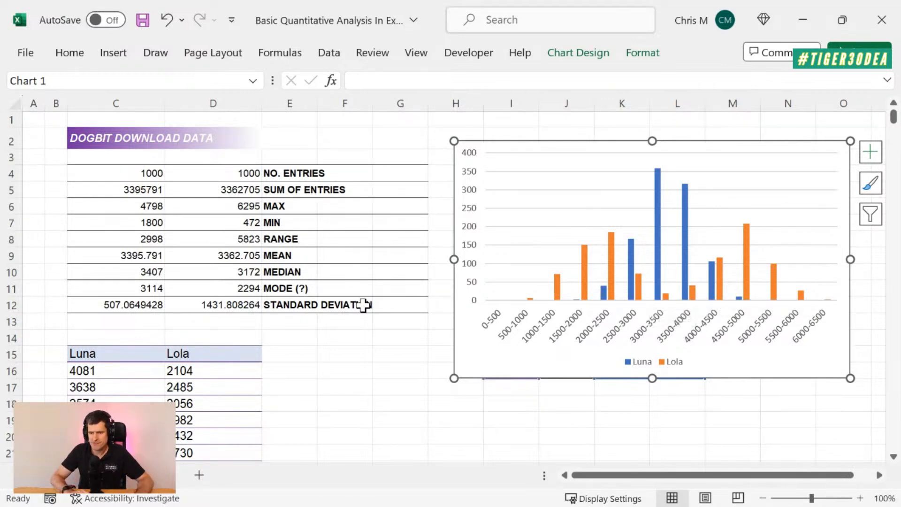
# Examine Lola's standard deviation, median and mean in column D against the shape of the Lola series in the chart
pyautogui.click(227, 303)
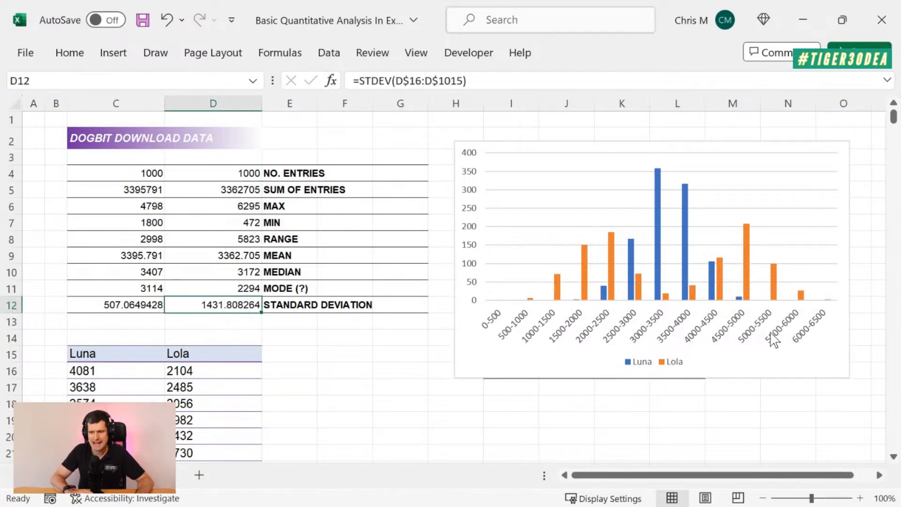
pyautogui.click(222, 271)
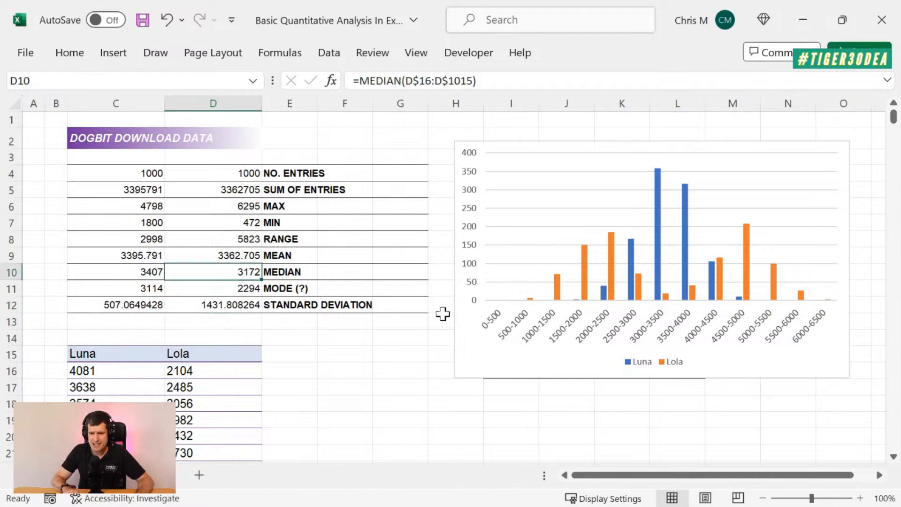
pyautogui.press('Up')
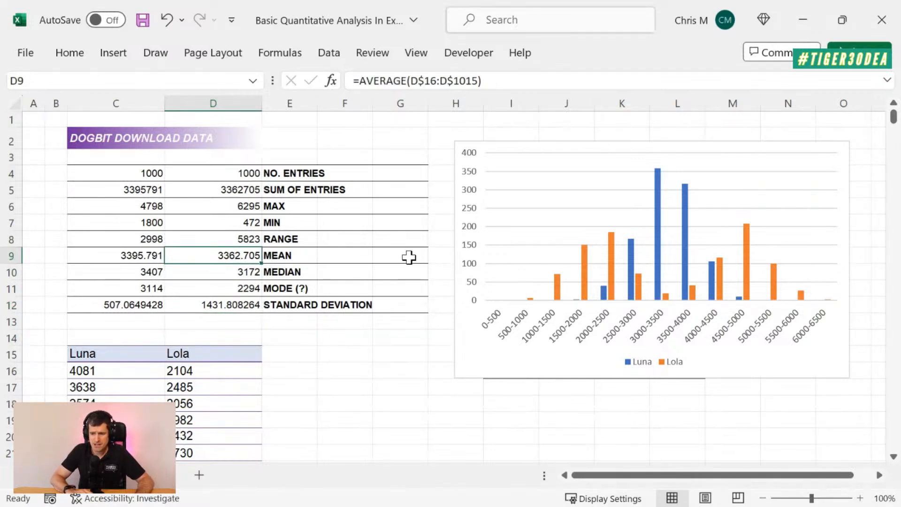
pyautogui.hotkey('shift', 'Down')
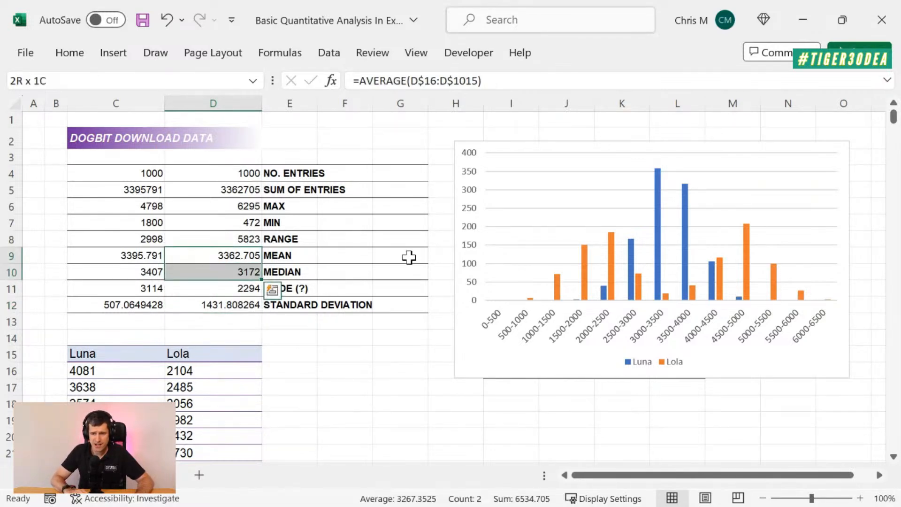
pyautogui.click(251, 254)
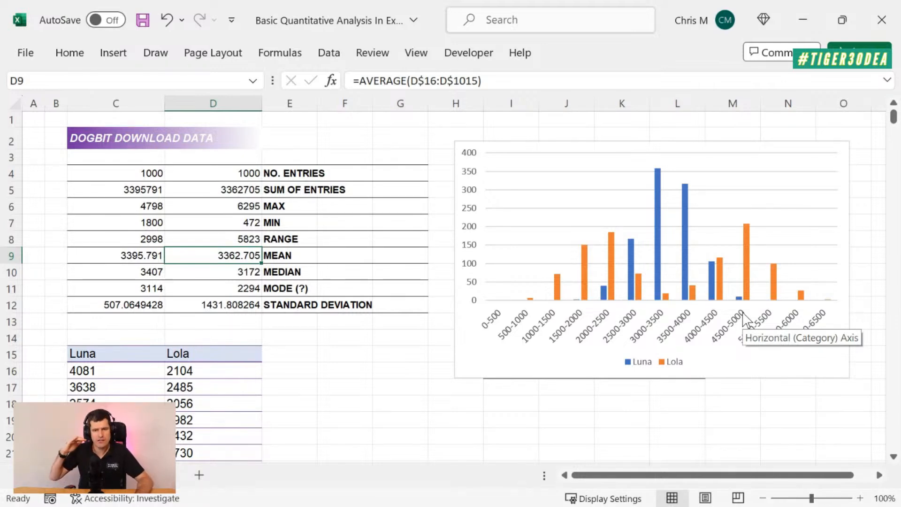
pyautogui.click(242, 271)
pyautogui.hotkey('shift', 'Up')
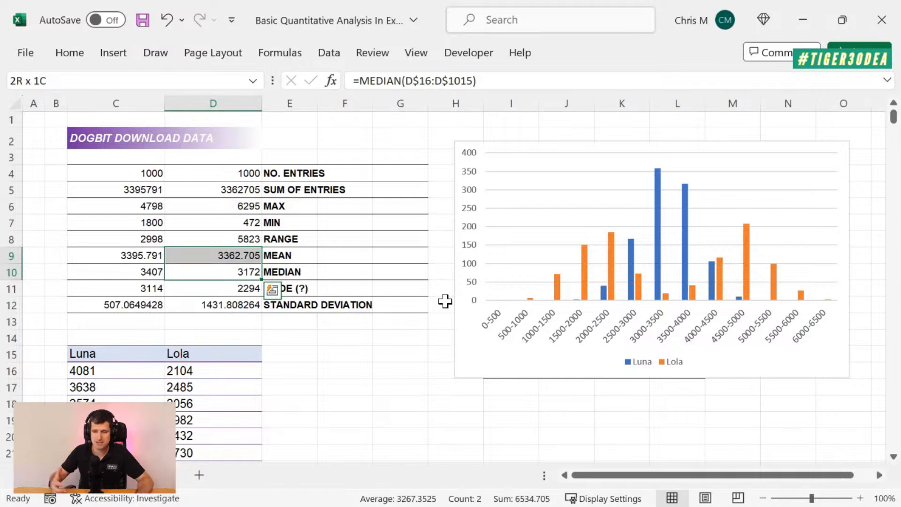
pyautogui.press('Down')
pyautogui.press('Down')
pyautogui.press('Up')
pyautogui.press('Up')
pyautogui.press('Up')
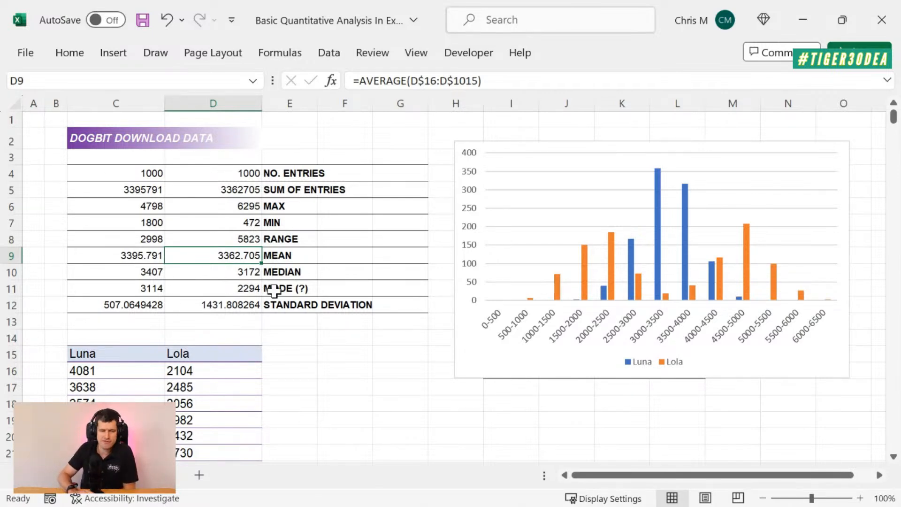
# Review both dogs' summary statistics from MAX down to MEDIAN alongside the chart
pyautogui.click(527, 141)
pyautogui.click(121, 203)
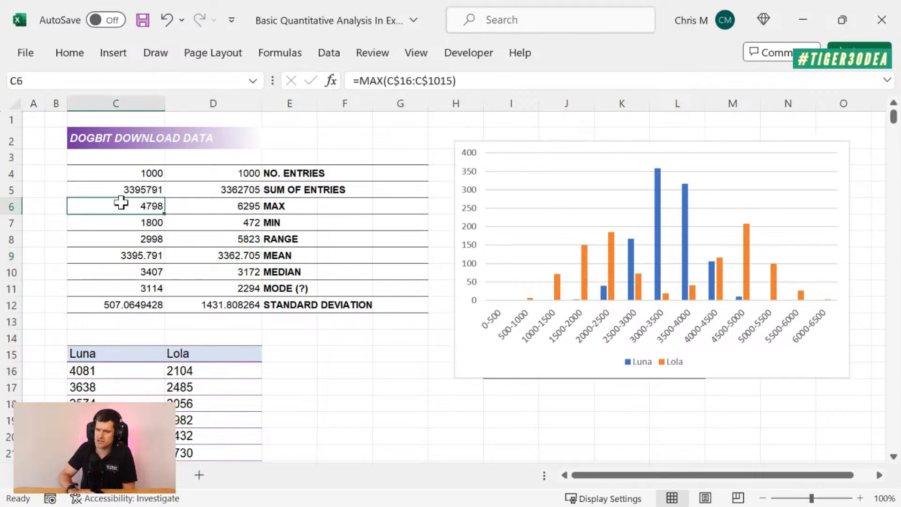
pyautogui.press('Down')
pyautogui.press('Right')
pyautogui.press('Down')
pyautogui.press('Down')
pyautogui.press('Down')
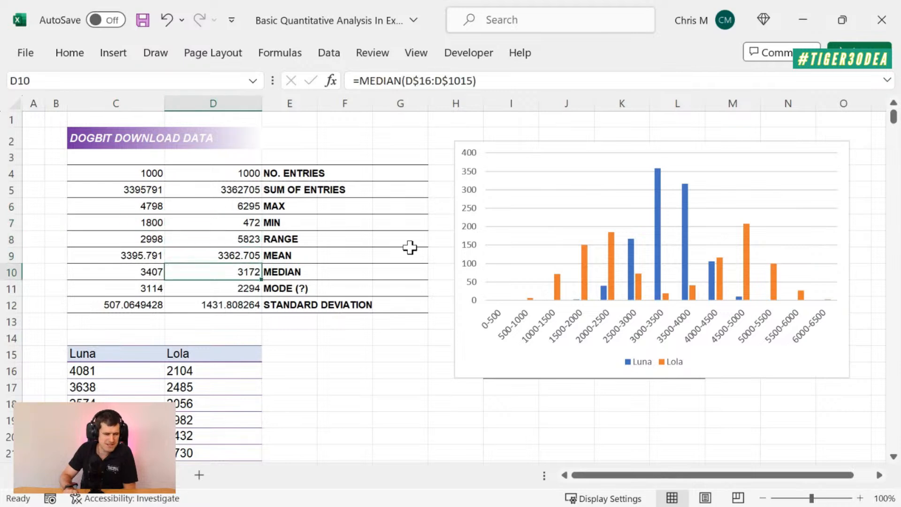
pyautogui.press('Up')
pyautogui.press('Up')
pyautogui.press('Up')
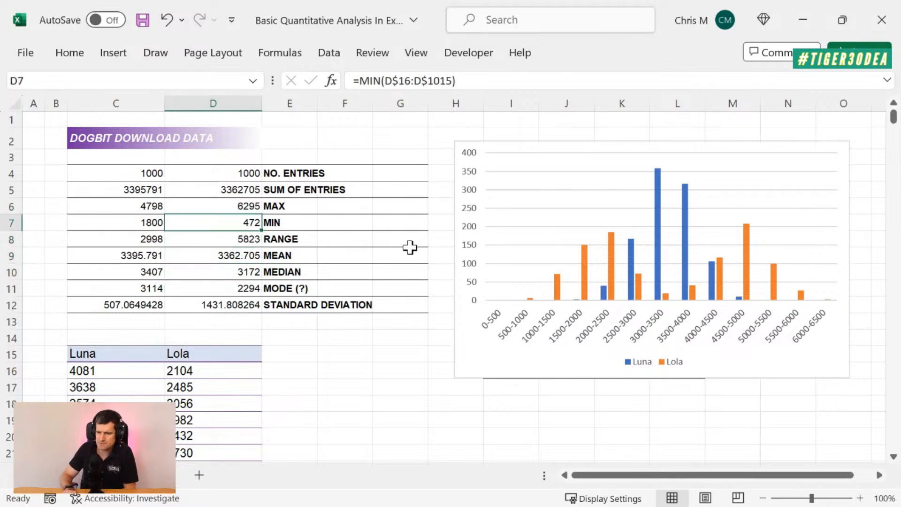
pyautogui.click(549, 141)
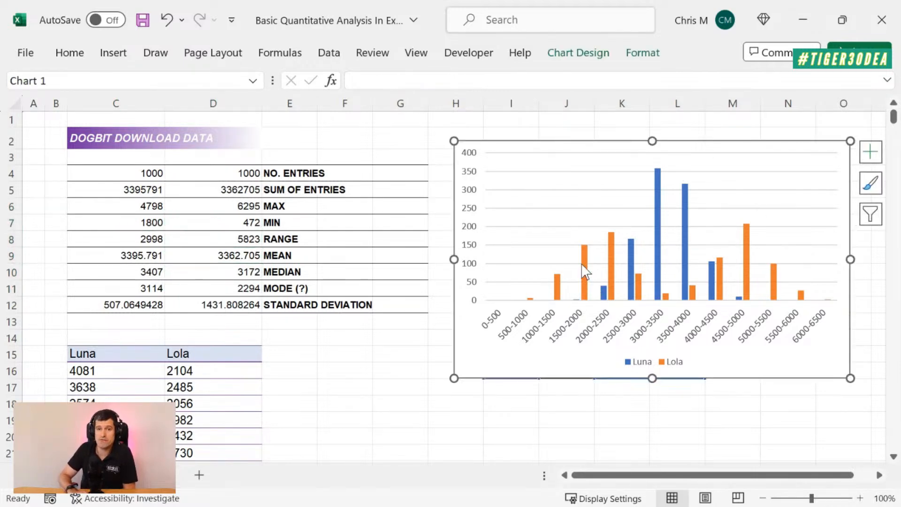
# Switch from the workbook to the Data Analysis in Excel cheatsheet slide
pyautogui.moveTo(584, 270)
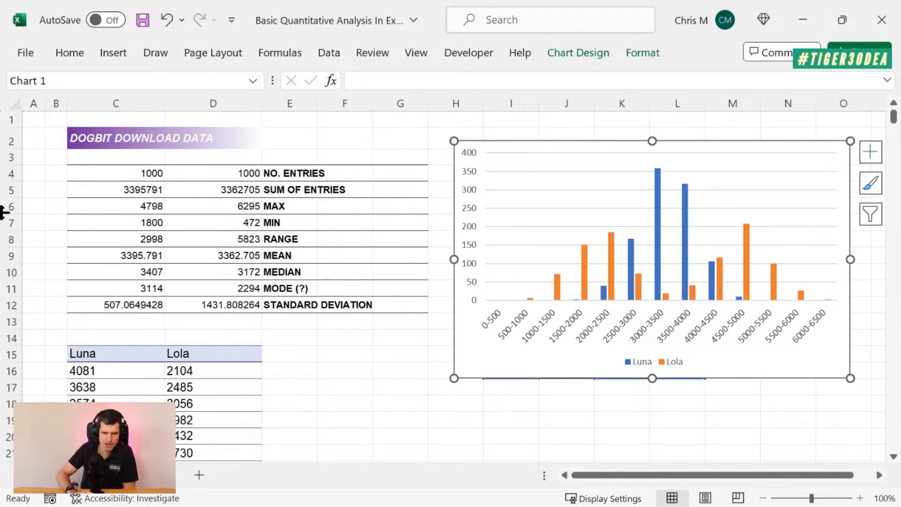
pyautogui.hotkey('alt', 'Tab')
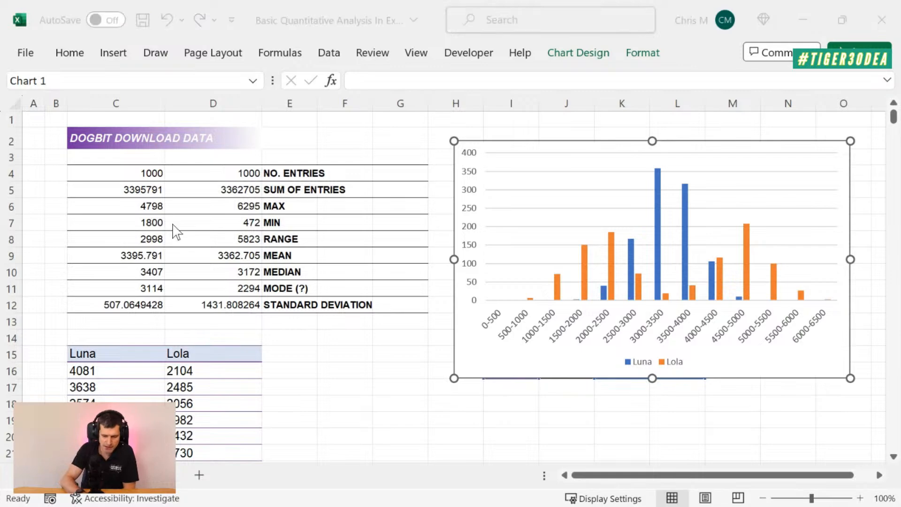
pyautogui.hotkey('alt', 'Tab')
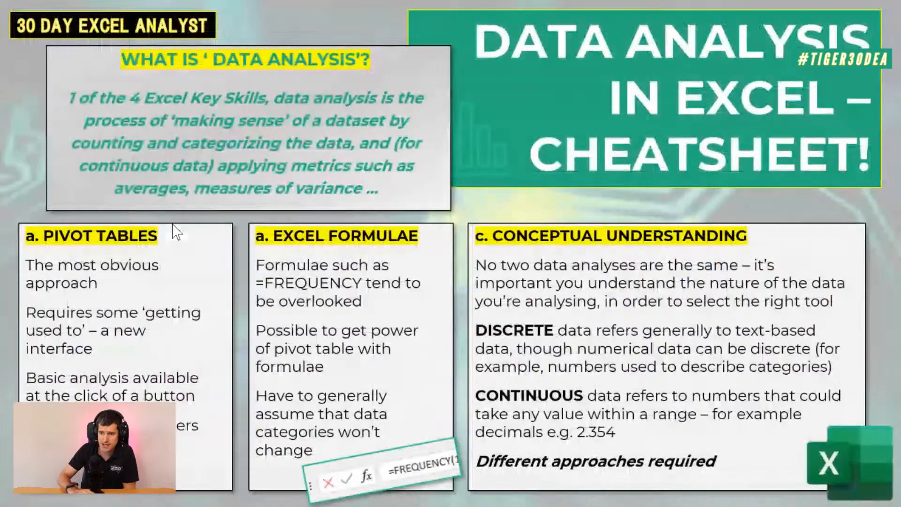